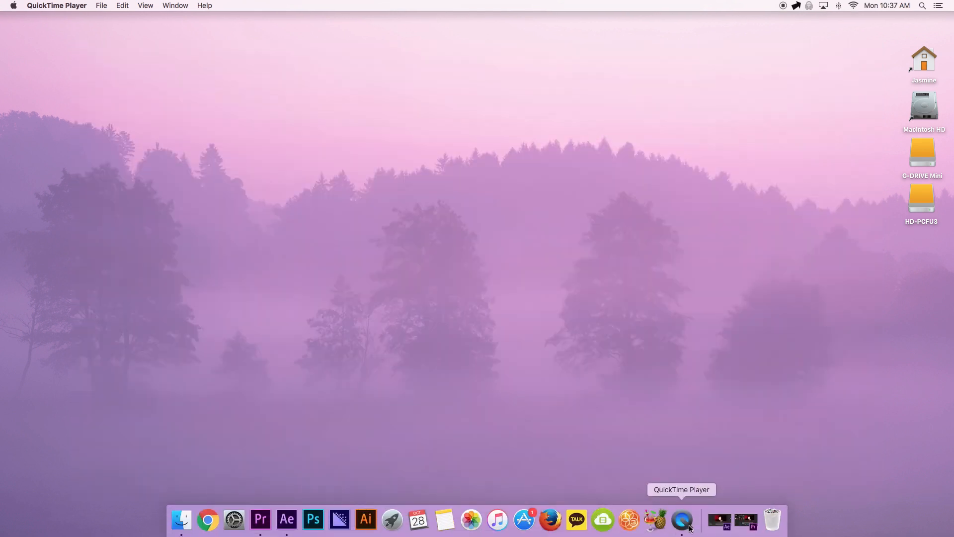
# Switch to the After Effects project and preview the toxic_4 composition from 0:00:38:04.
pyautogui.click(719, 520)
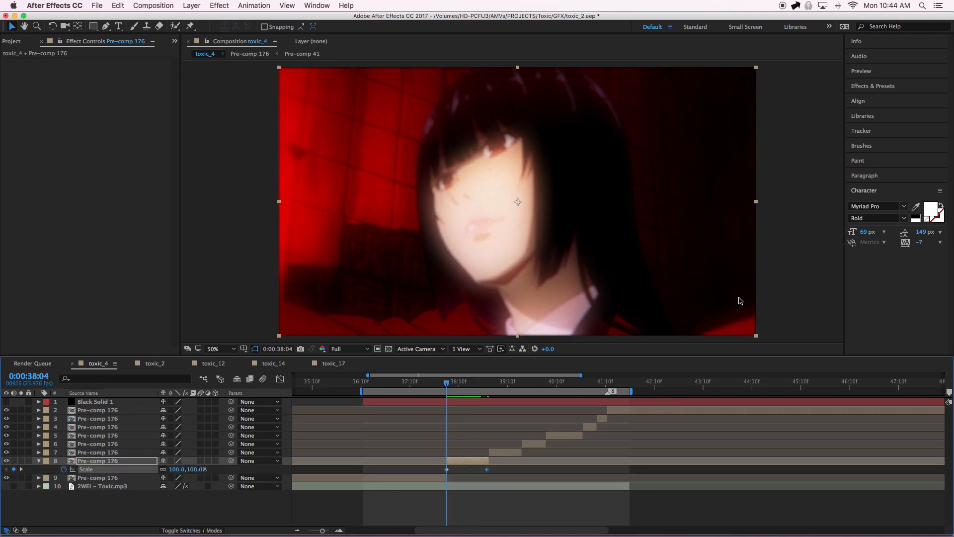
pyautogui.press('space')
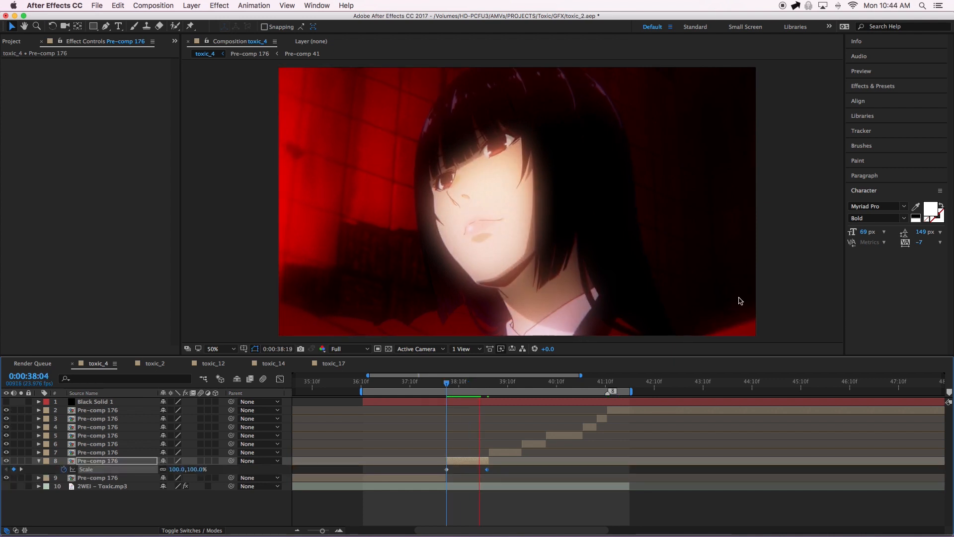
pyautogui.click(806, 258)
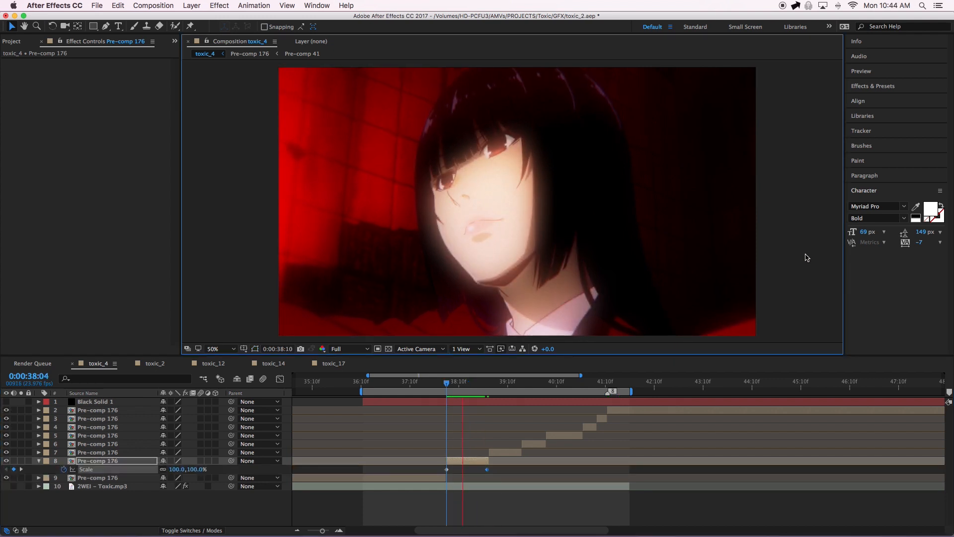
# Open the Pre-comp 176 composition from layer 8 and move the current time to 0:00:38:20.
pyautogui.click(460, 463)
pyautogui.doubleClick(460, 464)
pyautogui.moveTo(454, 384); pyautogui.dragTo(479, 392)
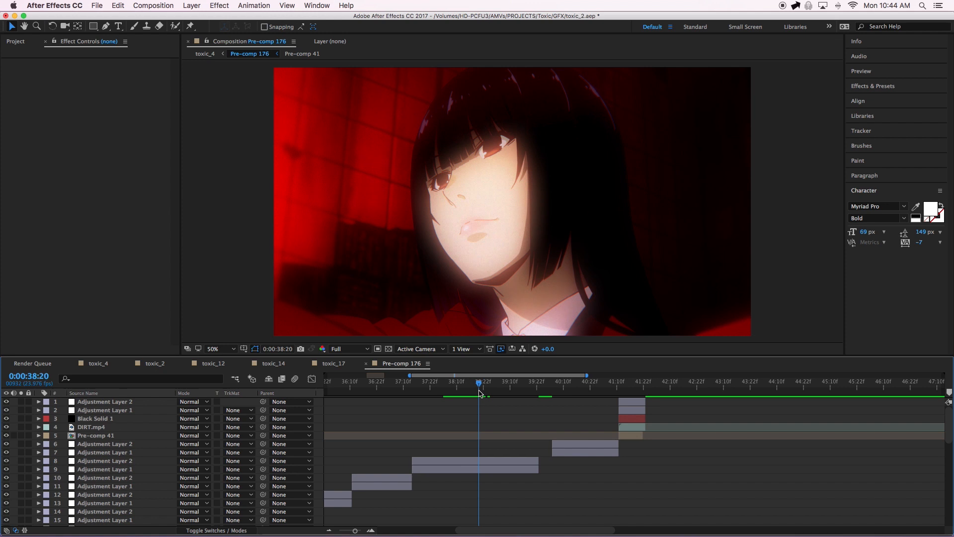
# Turn off the Magic Bullet Looks effect on Adjustment Layer 2 (layer 8) and Adjustment Layer 1 (layer 9).
pyautogui.click(467, 462)
pyautogui.click(467, 471)
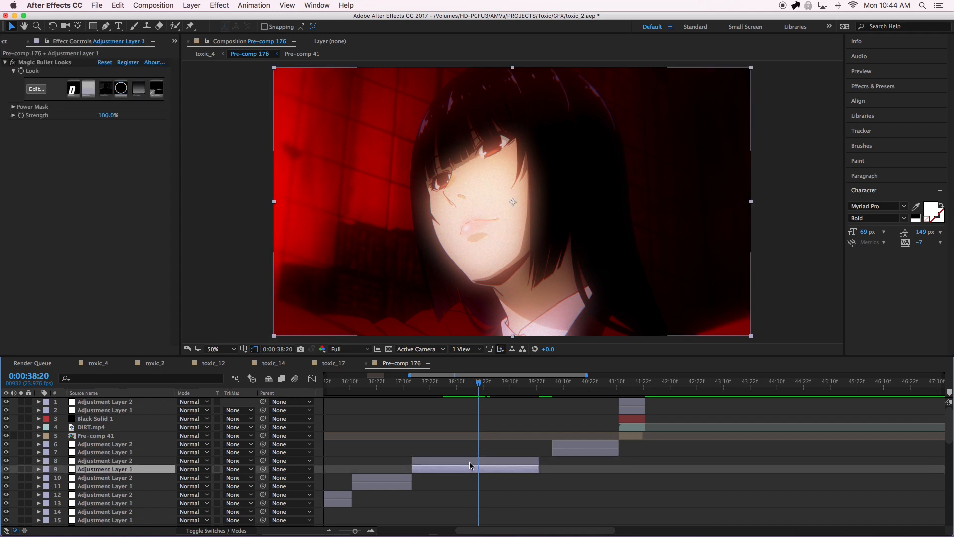
pyautogui.click(470, 464)
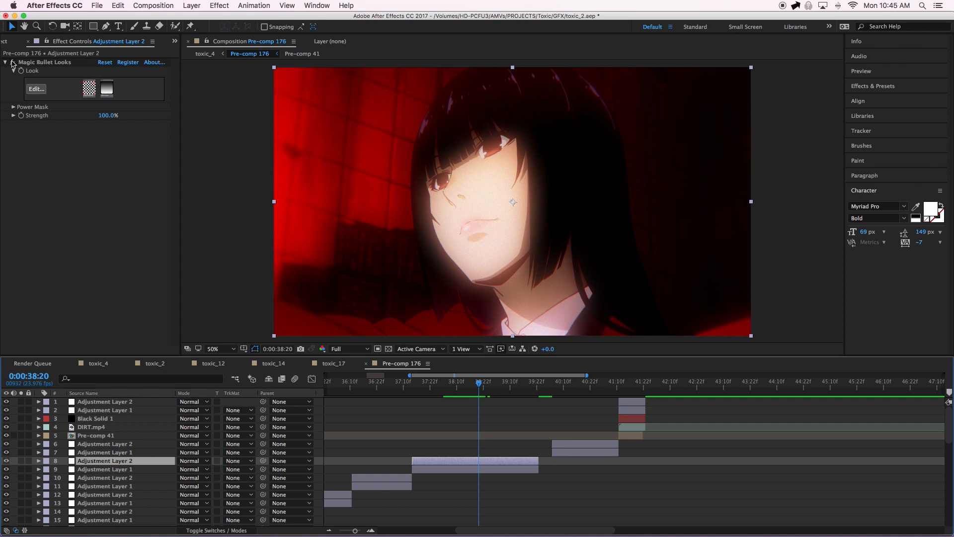
pyautogui.click(13, 64)
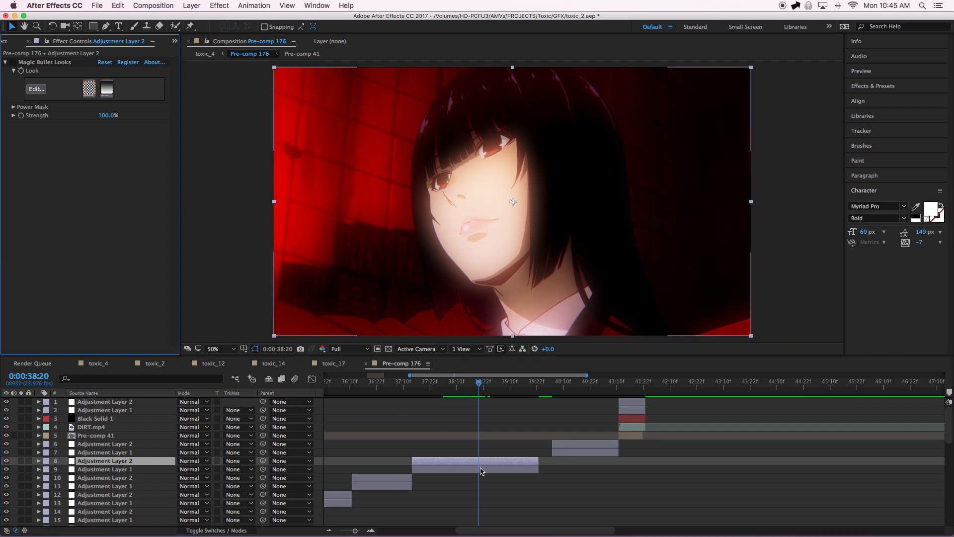
pyautogui.click(452, 471)
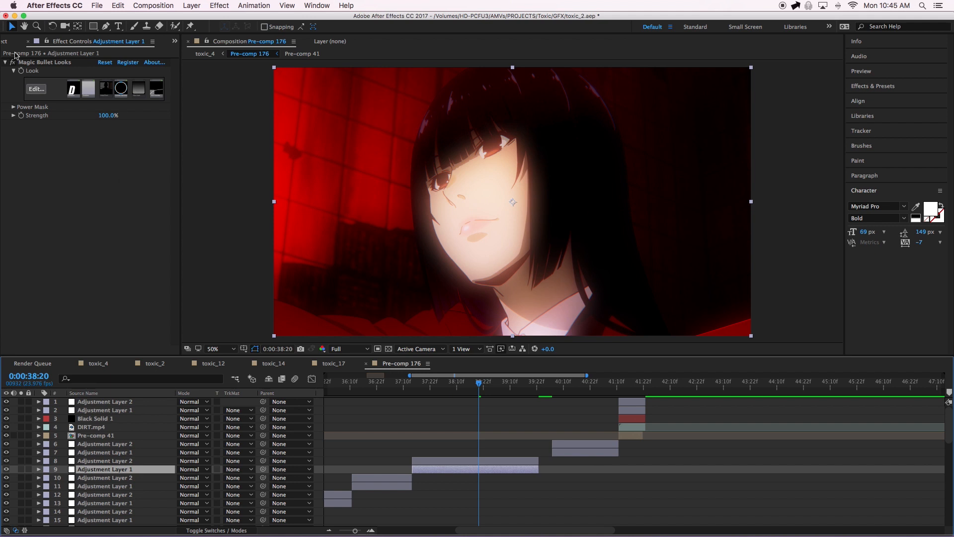
pyautogui.click(12, 64)
pyautogui.click(13, 64)
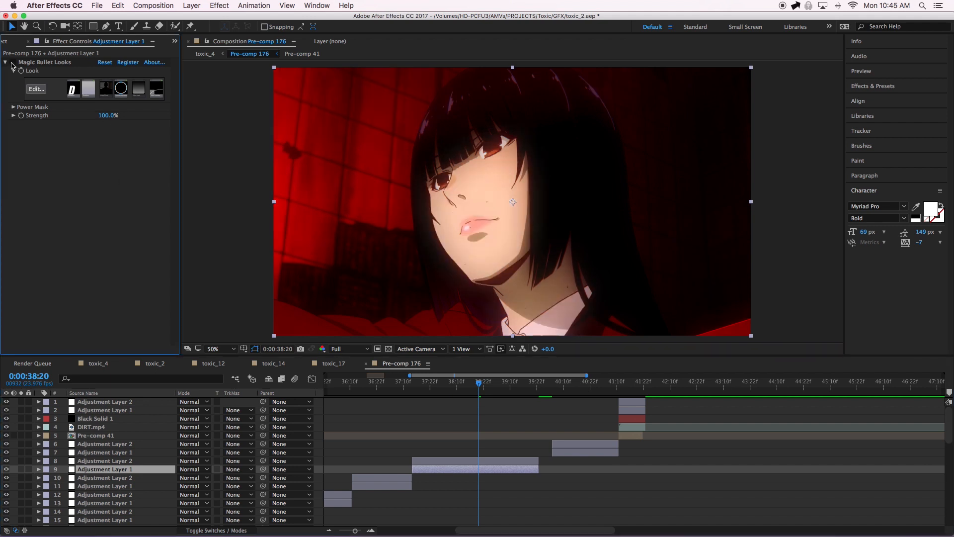
# Hide Adjustment Layer 15 (layer 34) above the Kakegurui – 07.mp4 clips.
pyautogui.scroll(-5, 508, 454)
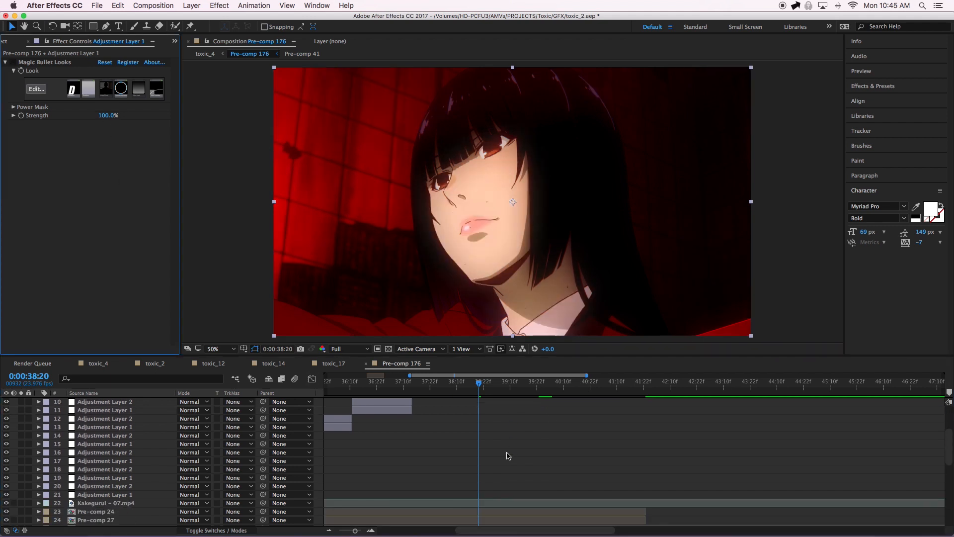
pyautogui.scroll(-5, 509, 447)
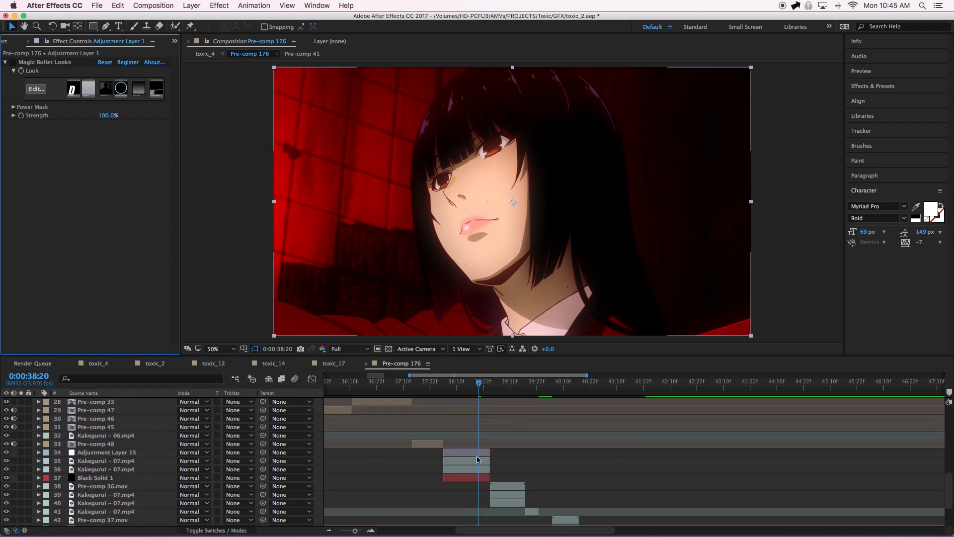
pyautogui.click(477, 453)
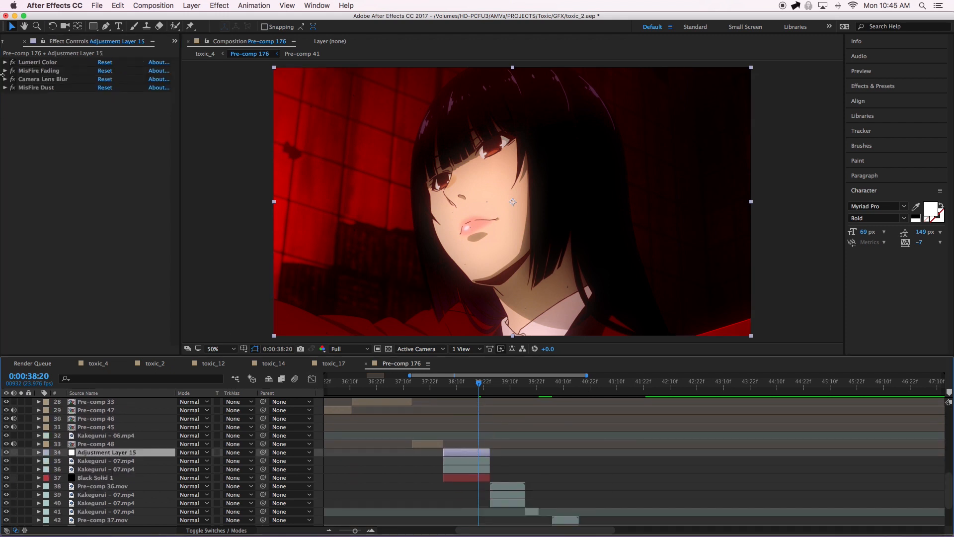
pyautogui.click(7, 452)
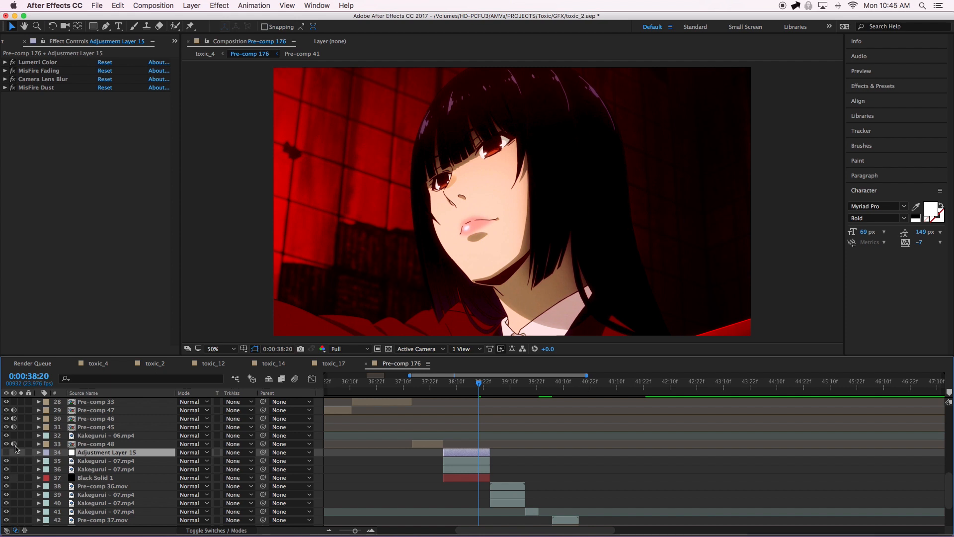
# Check the effects on layers 35 to 37 and solo the masked Kakegurui – 07.mp4 layer (layer 35).
pyautogui.click(111, 462)
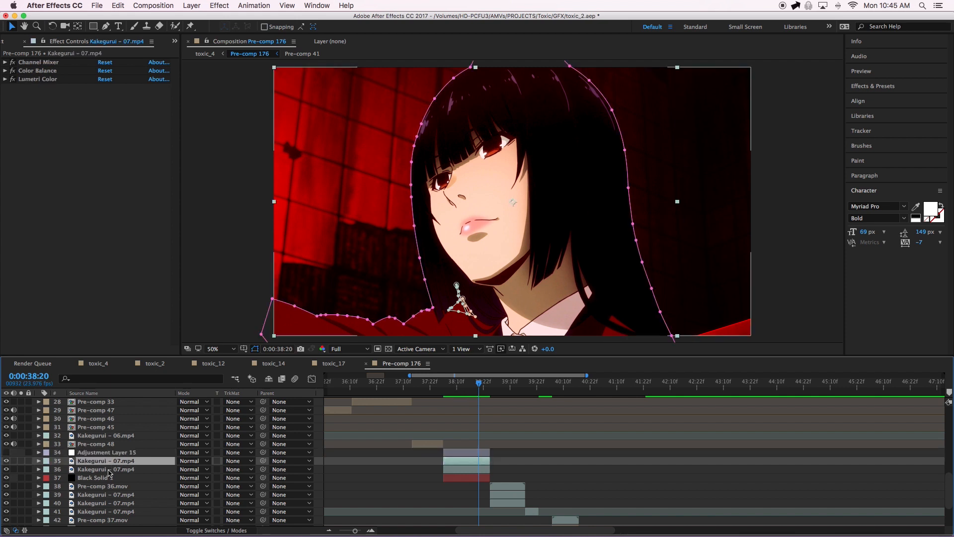
pyautogui.click(110, 470)
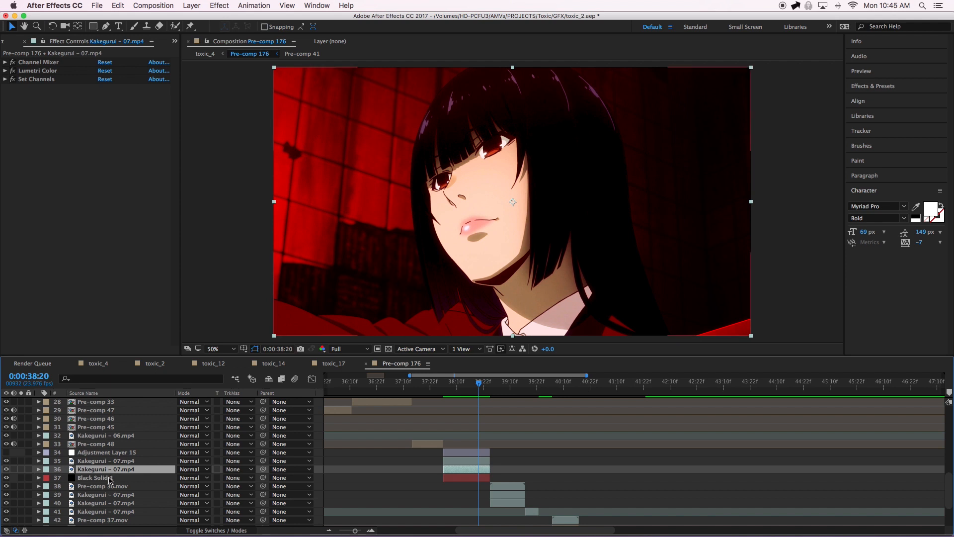
pyautogui.click(110, 479)
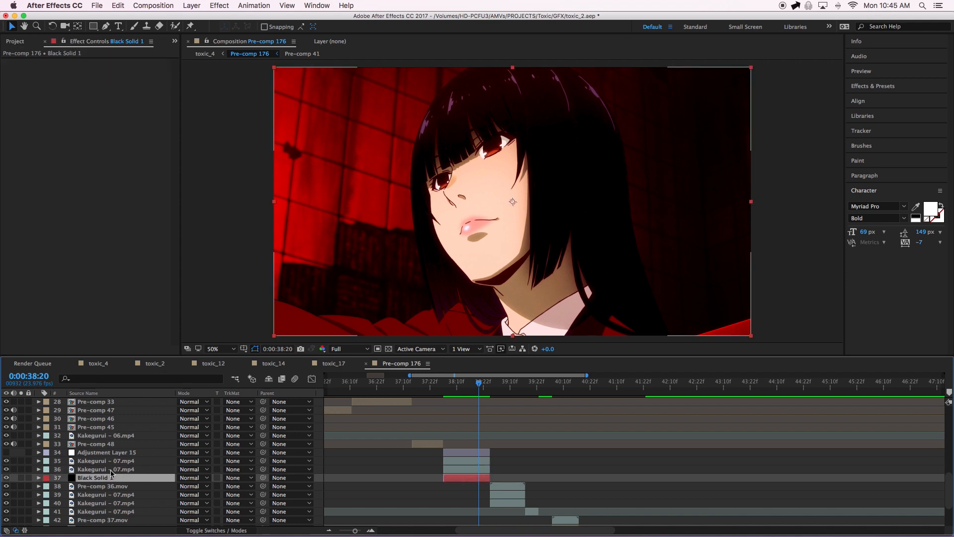
pyautogui.click(111, 470)
pyautogui.click(112, 462)
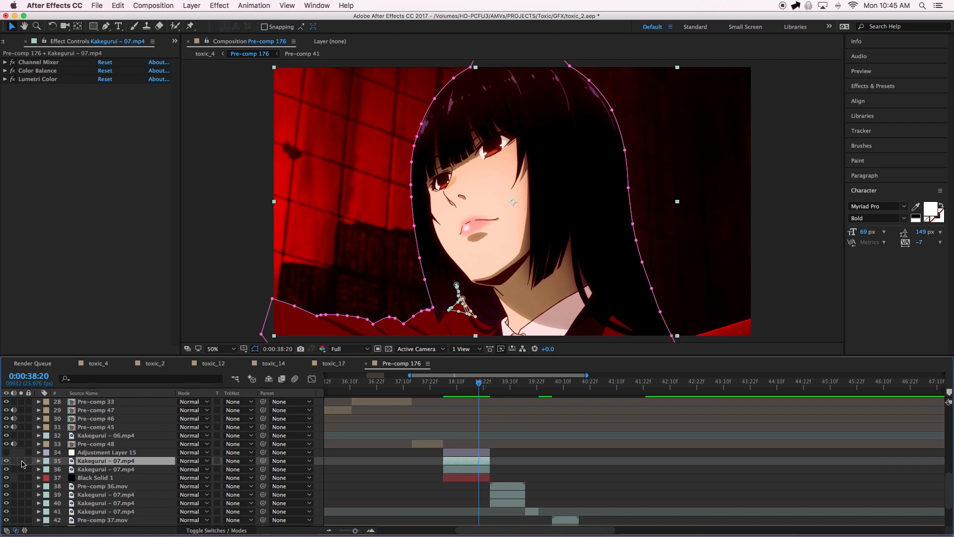
pyautogui.click(21, 461)
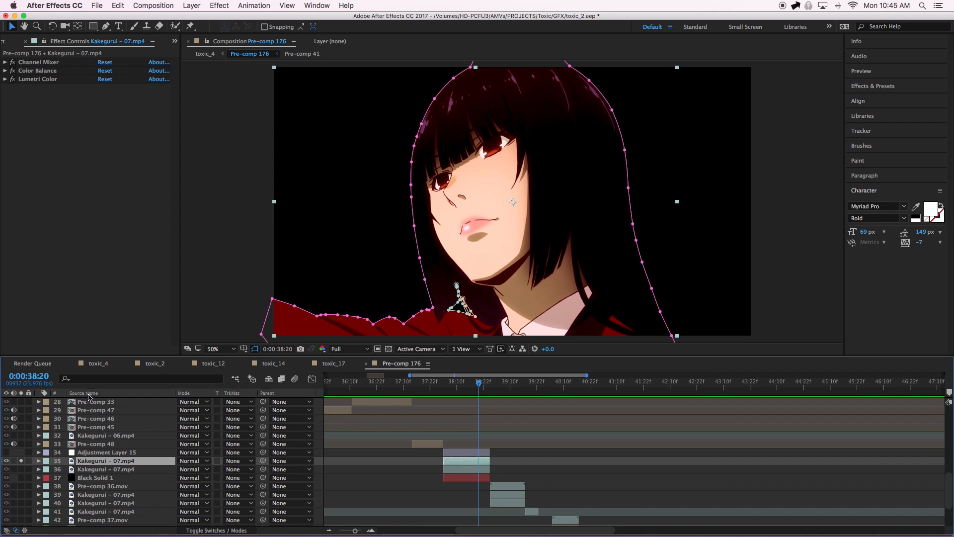
# Turn off the Channel Mixer, Color Balance and Lumetri Color effects on the soloed Kakegurui – 07.mp4 layer.
pyautogui.click(13, 63)
pyautogui.click(13, 71)
pyautogui.click(13, 79)
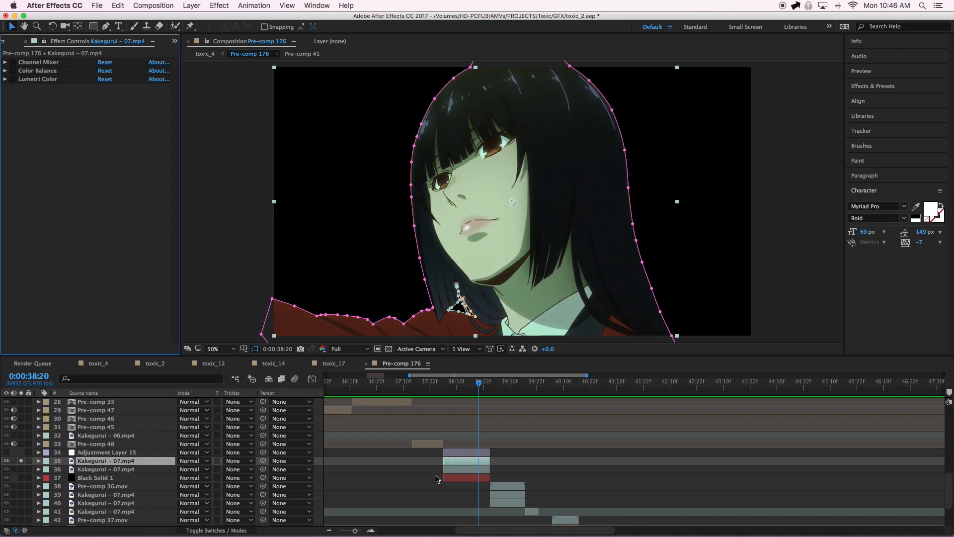
# Delete Mask 1, Mask 2 and Mask 3 from the soloed Kakegurui – 07.mp4 layer.
pyautogui.click(476, 469)
pyautogui.click(107, 461)
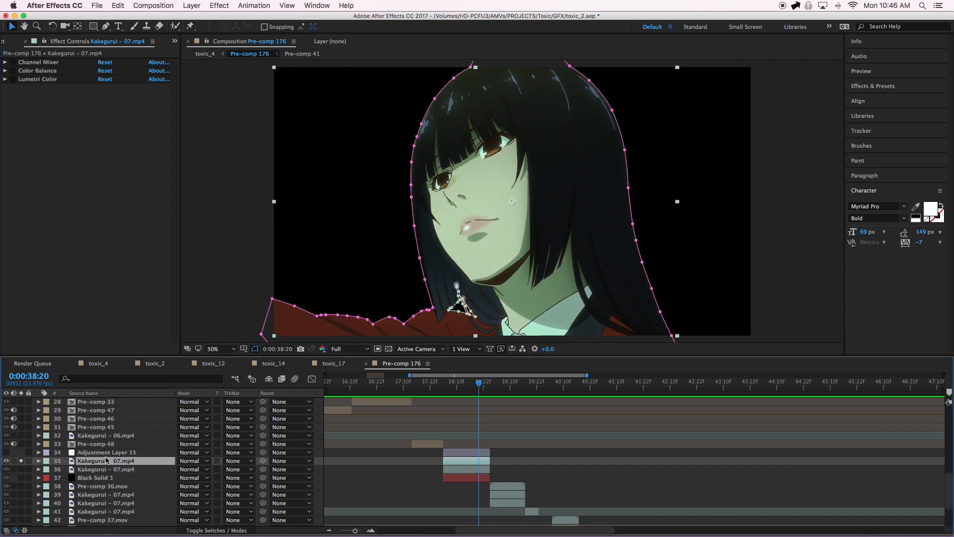
pyautogui.press('m')
pyautogui.click(82, 471)
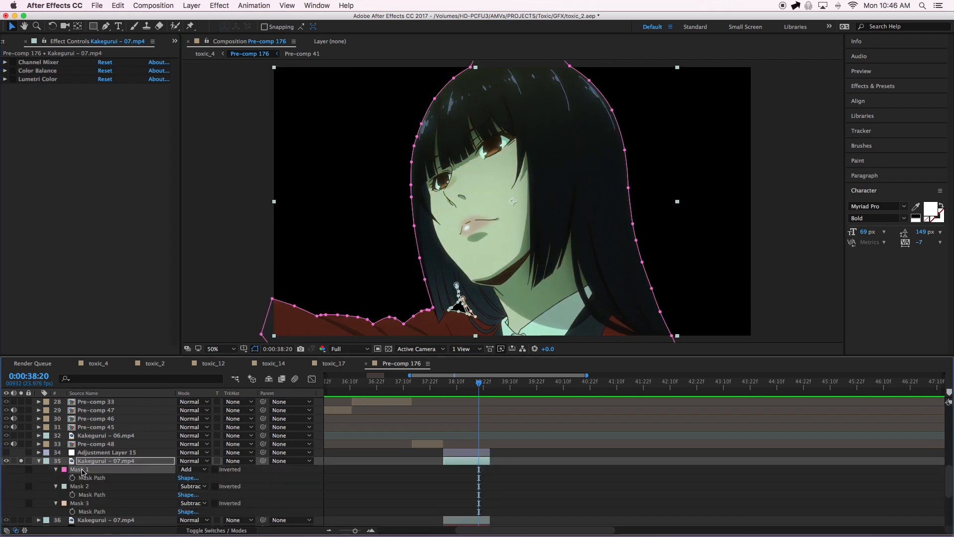
pyautogui.keyDown('shift'); pyautogui.click(86, 504); pyautogui.keyUp('shift')
pyautogui.press('Delete')
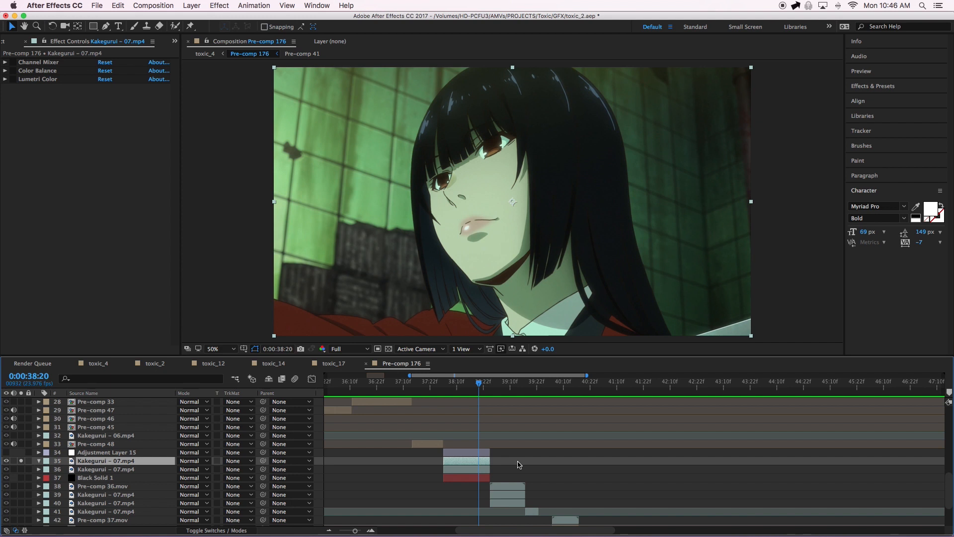
# Remove the Channel Mixer effect from the soloed Kakegurui – 07.mp4 layer.
pyautogui.click(7, 63)
pyautogui.click(6, 63)
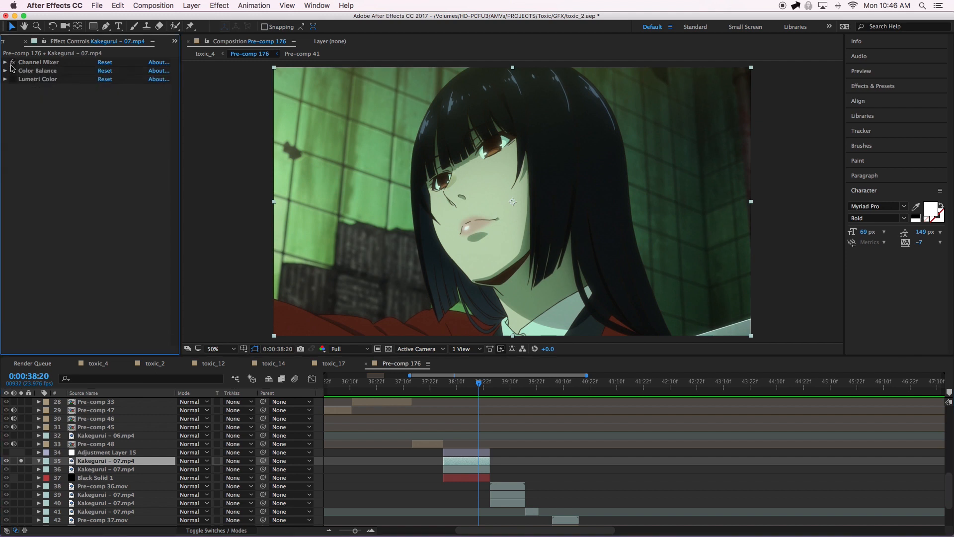
pyautogui.click(5, 64)
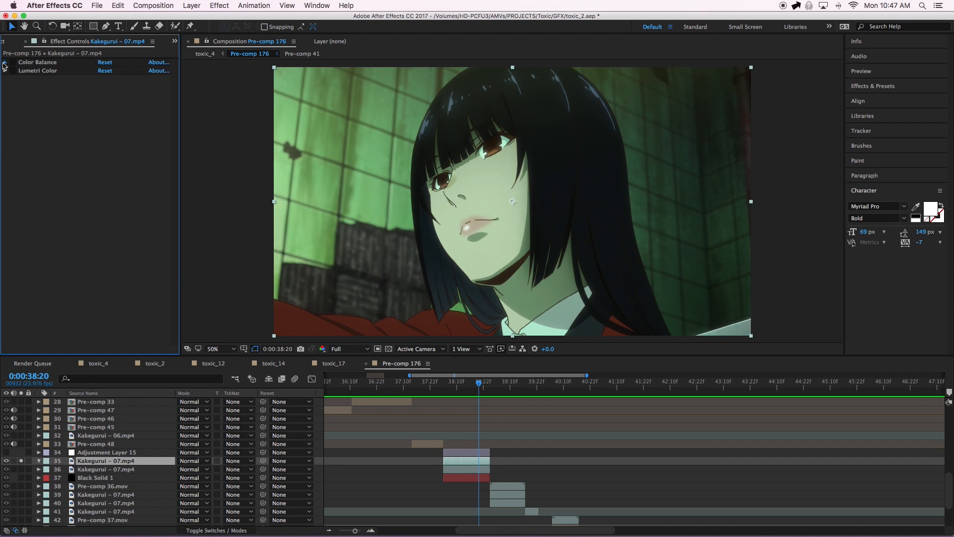
# Turn Color Balance and Lumetri Color back on, expanding the Color Balance settings and Lumetri's Basic Correction section.
pyautogui.click(5, 63)
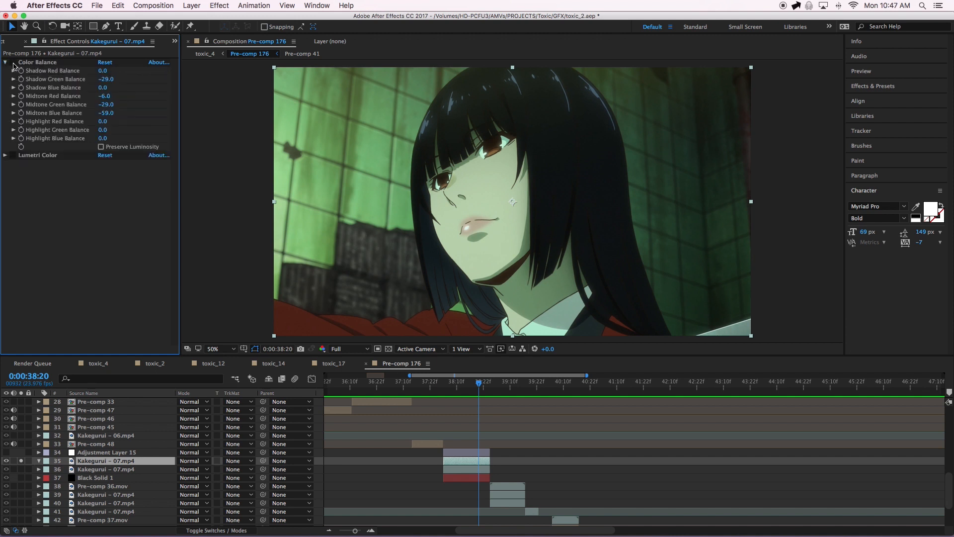
pyautogui.click(13, 62)
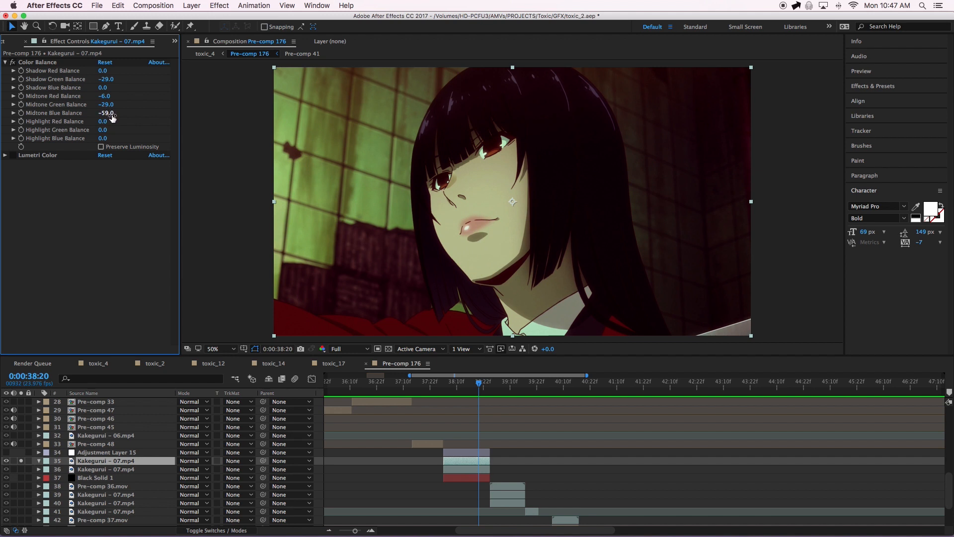
pyautogui.click(5, 156)
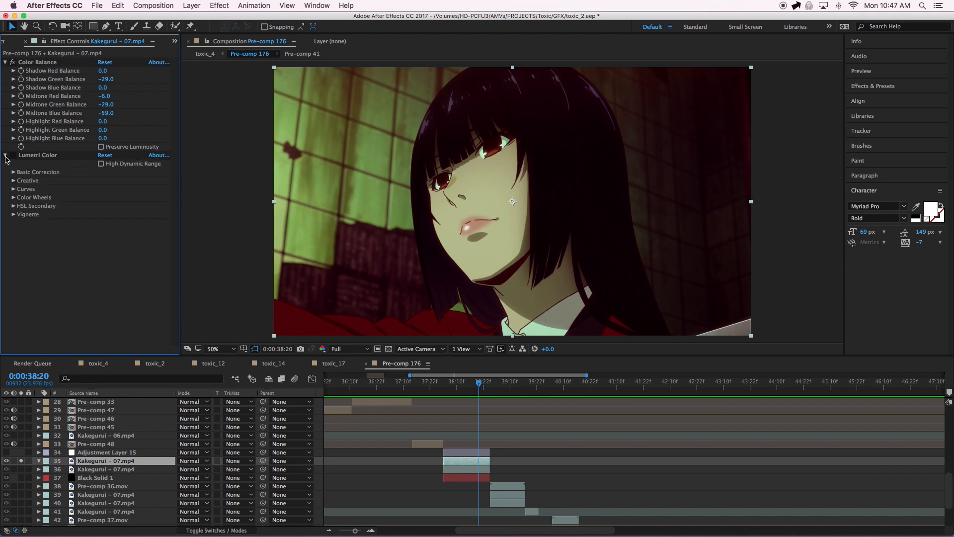
pyautogui.click(14, 173)
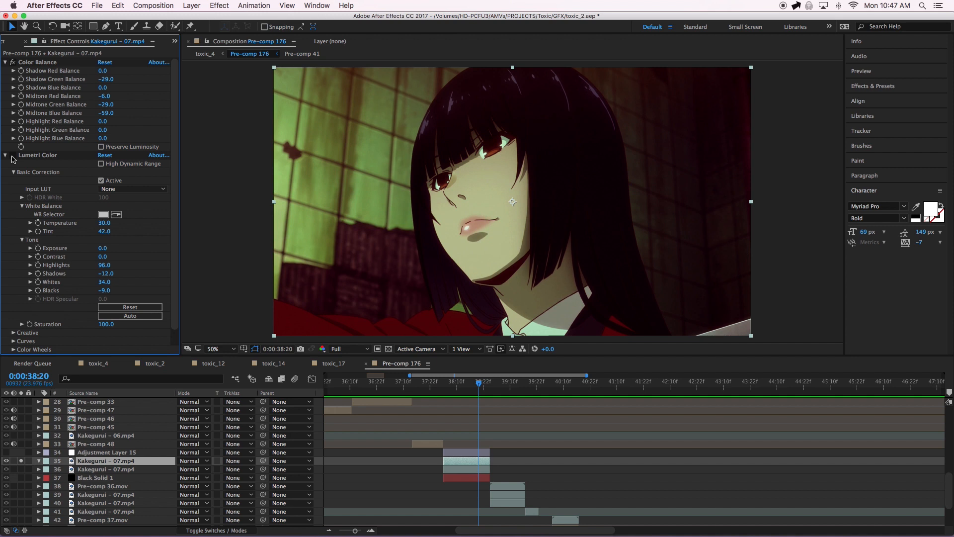
pyautogui.click(12, 156)
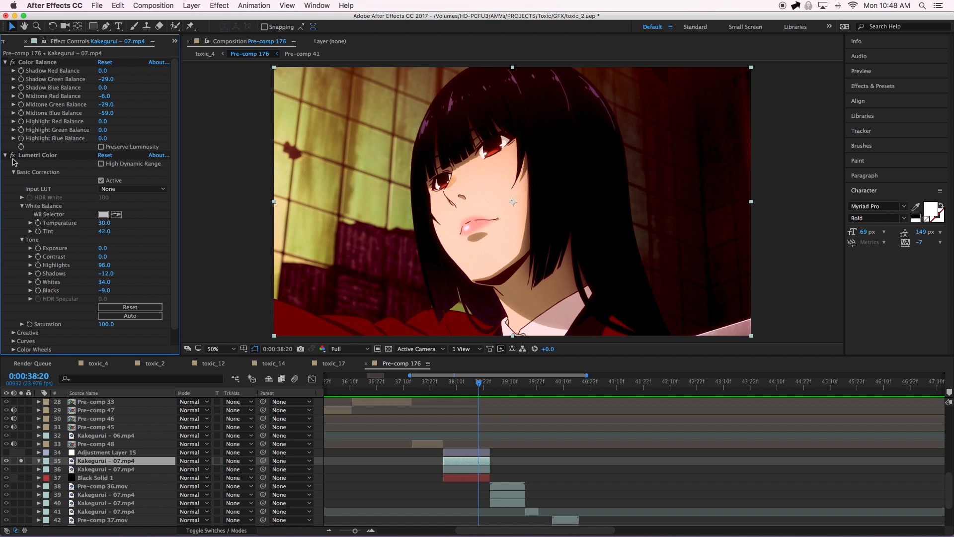
# Try a Lumetri Color white balance Temperature of 281 and undo the change.
pyautogui.click(106, 224)
pyautogui.click(150, 226)
pyautogui.moveTo(106, 224); pyautogui.dragTo(232, 224)
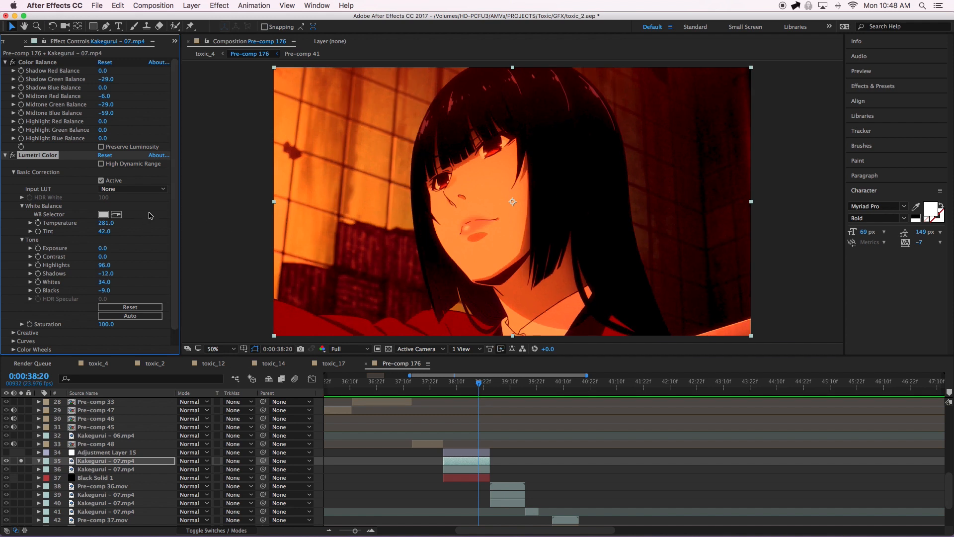
pyautogui.press('super+z')
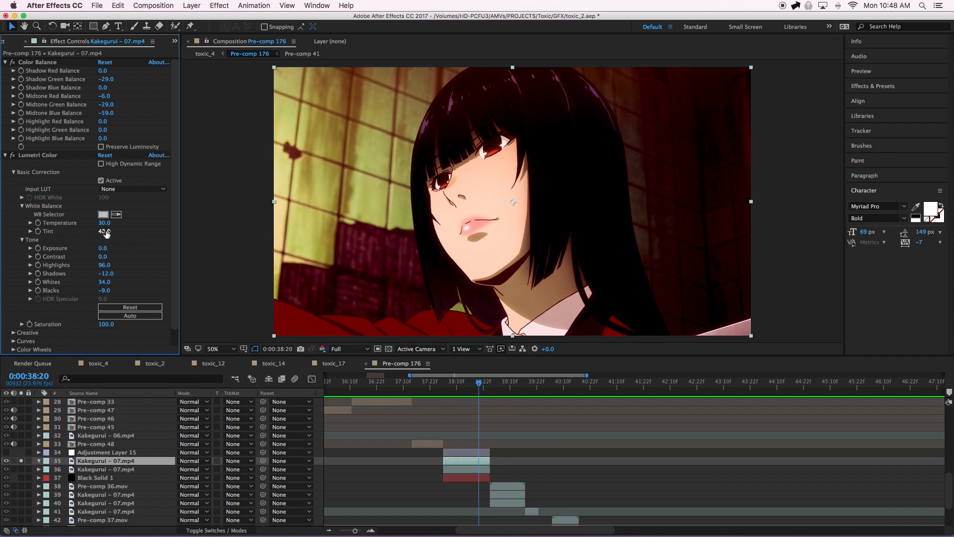
# Try Lumetri Color Tint values of -197 and 292 and undo the change.
pyautogui.moveTo(106, 232); pyautogui.dragTo(6, 249)
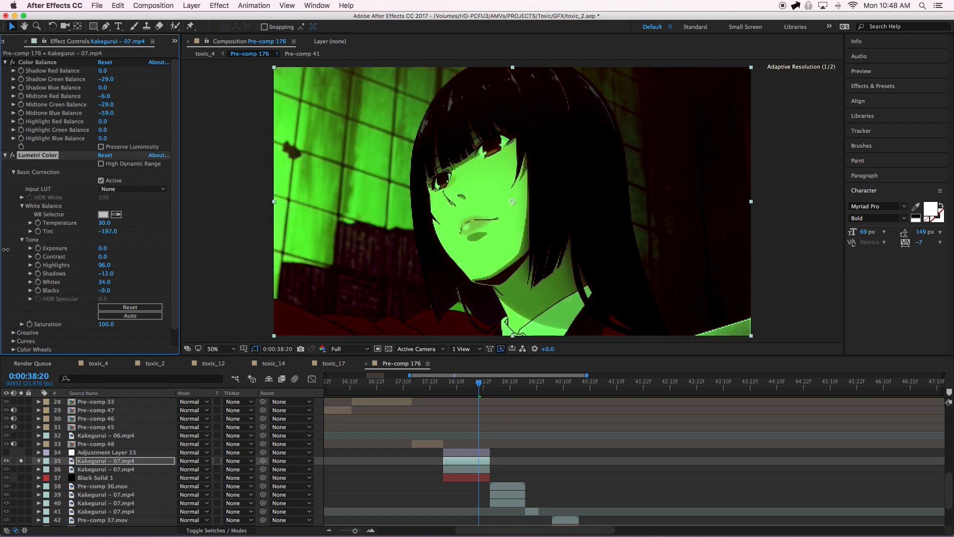
pyautogui.moveTo(71, 252); pyautogui.dragTo(241, 242)
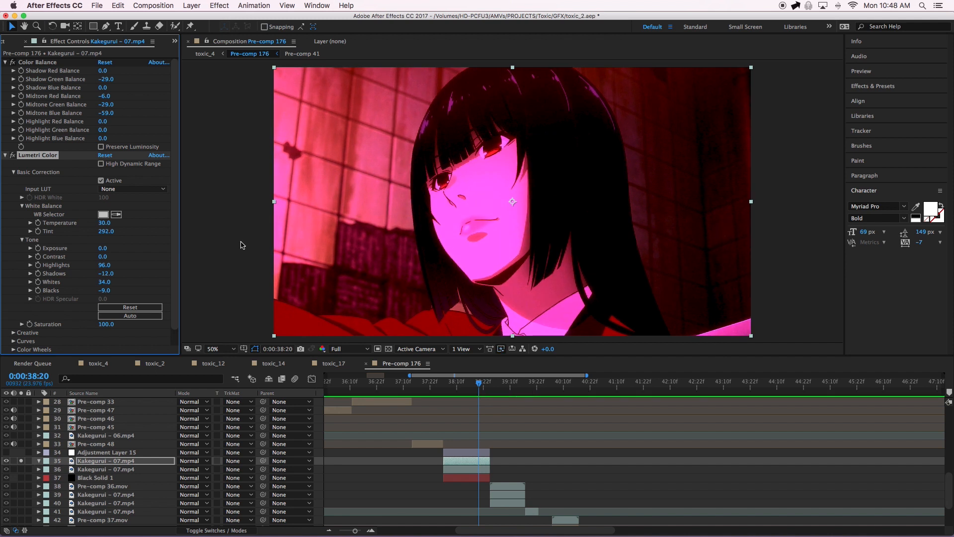
pyautogui.press('super+z')
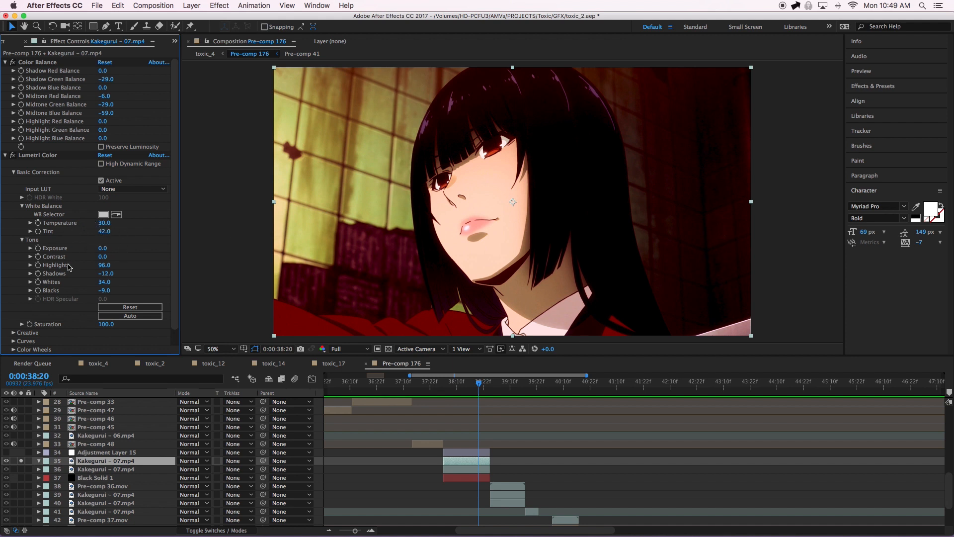
# Set the Lumetri Color Highlights value to 0.
pyautogui.click(104, 264)
pyautogui.write('0')
pyautogui.press('Return')
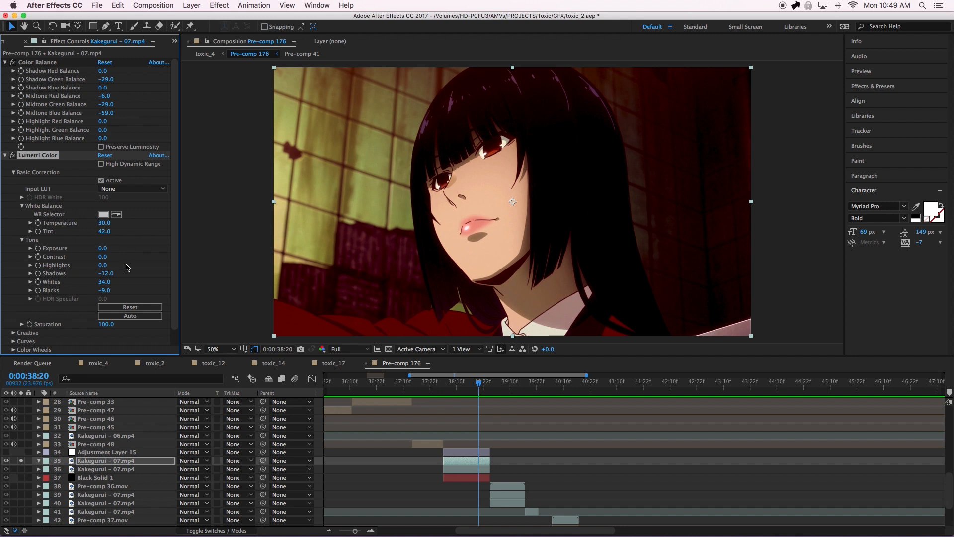
# Undo the last Highlights change, then try a Lumetri Color Shadows value of 0 and undo it too.
pyautogui.press('super+z')
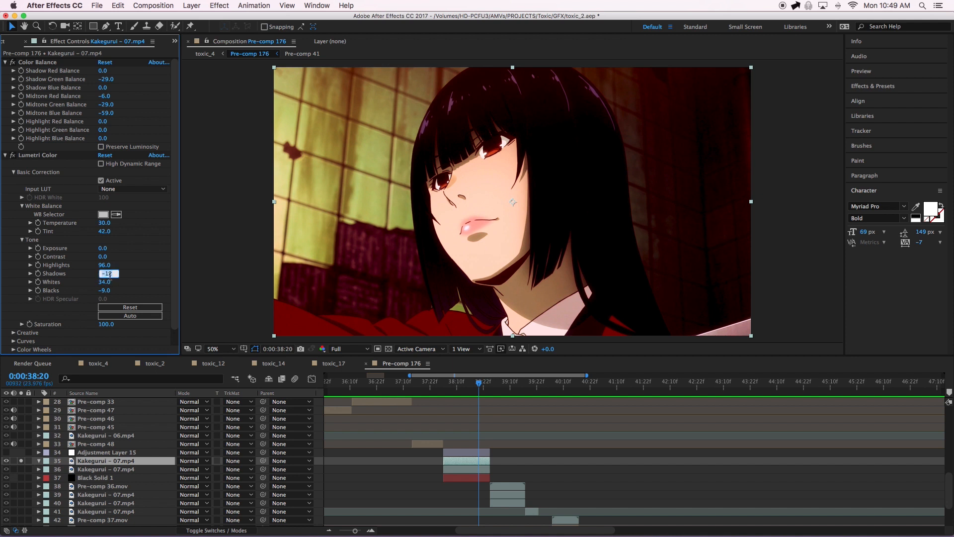
pyautogui.press('Return')
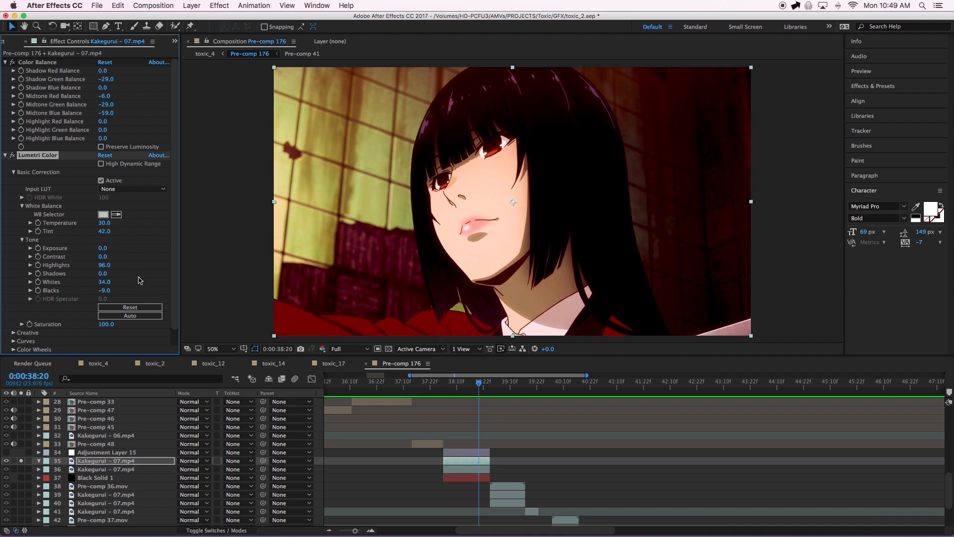
pyautogui.press('super+z')
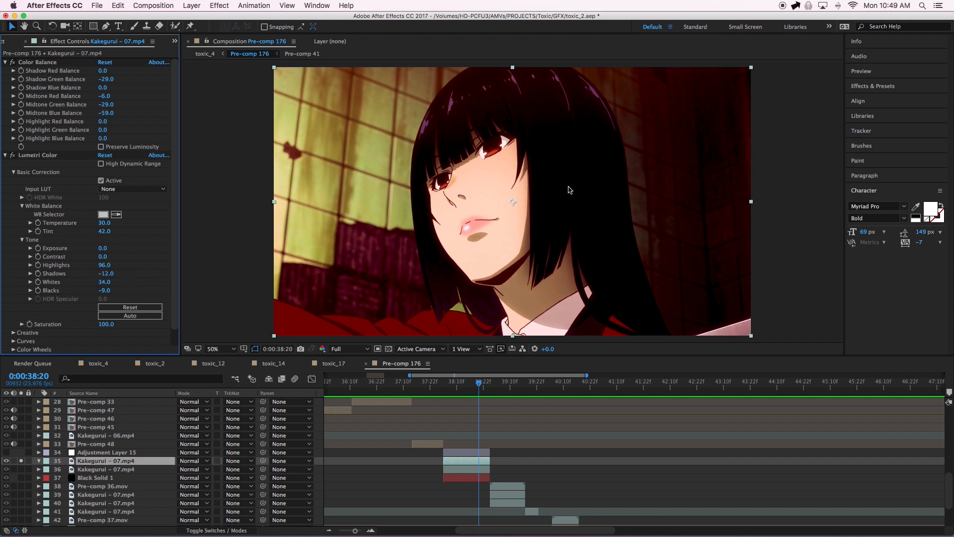
# Try a Lumetri Color Whites value of 0 and undo the change.
pyautogui.click(104, 282)
pyautogui.write('0')
pyautogui.press('Return')
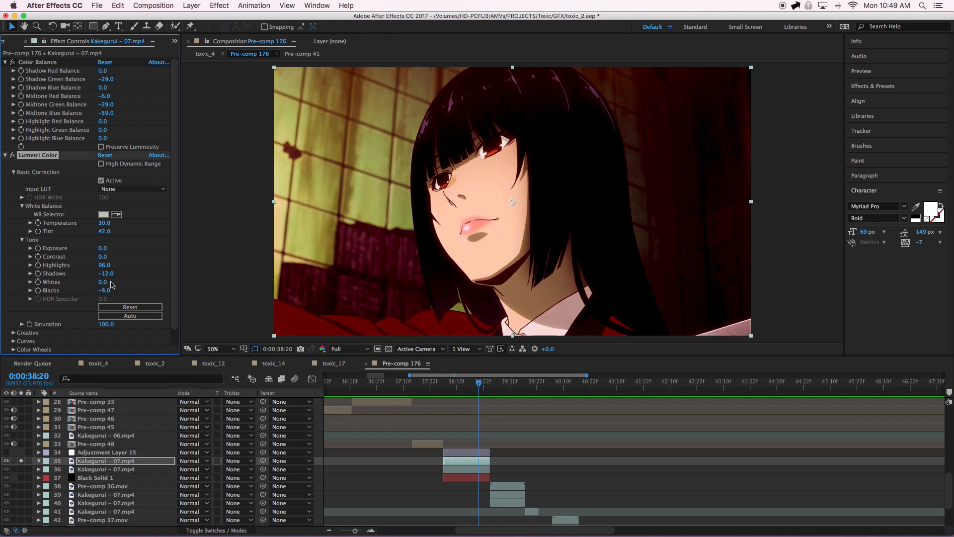
pyautogui.press('super+z')
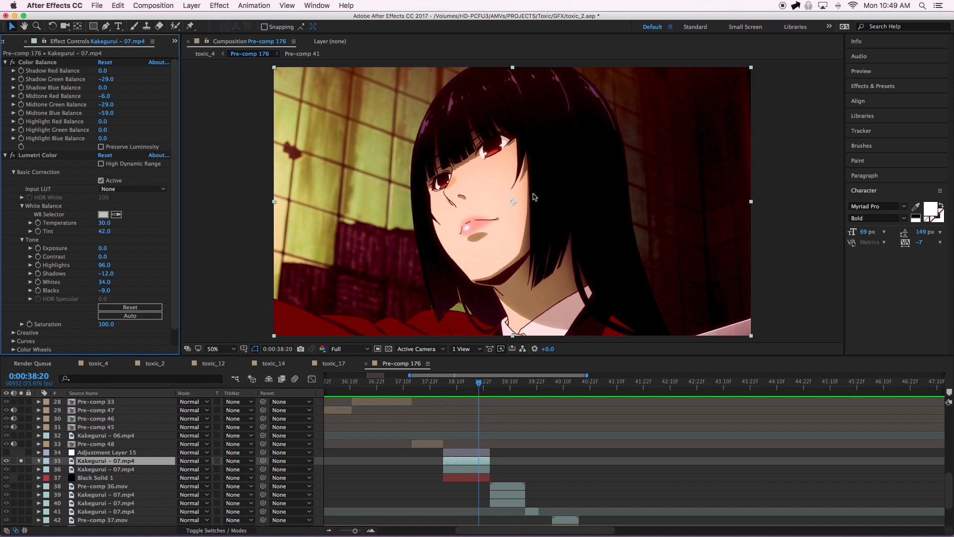
# Try a Lumetri Color Blacks value of 0 and undo the change.
pyautogui.click(107, 291)
pyautogui.write('0')
pyautogui.press('Return')
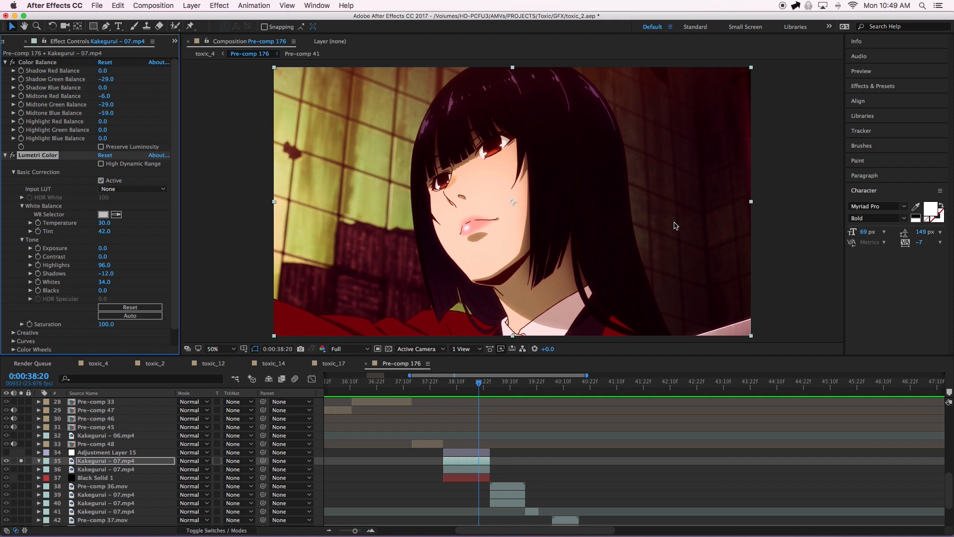
pyautogui.press('super+z')
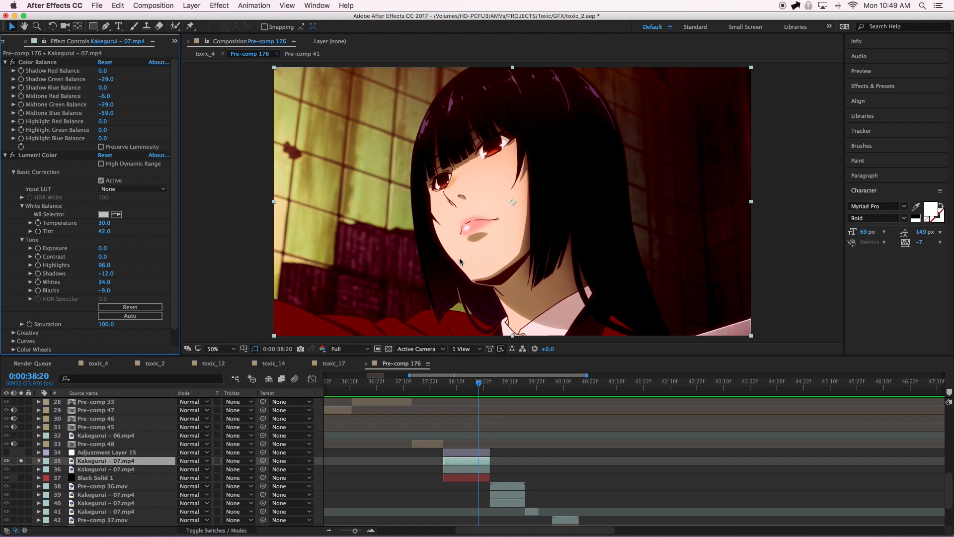
# Expand Lumetri Color's Creative and Curves sections and examine their adjustments, split toning and curve settings.
pyautogui.scroll(-1, 114, 271)
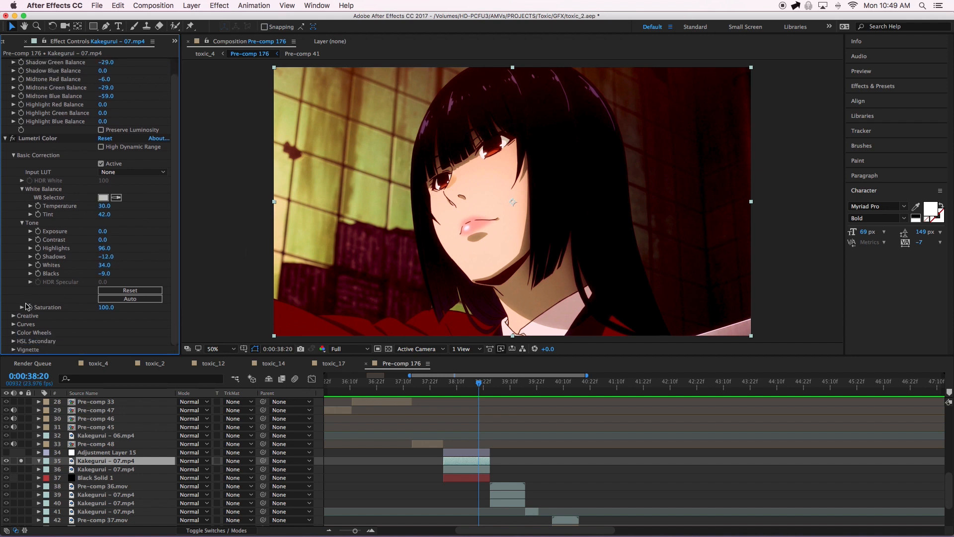
pyautogui.click(14, 316)
pyautogui.scroll(-9, 15, 318)
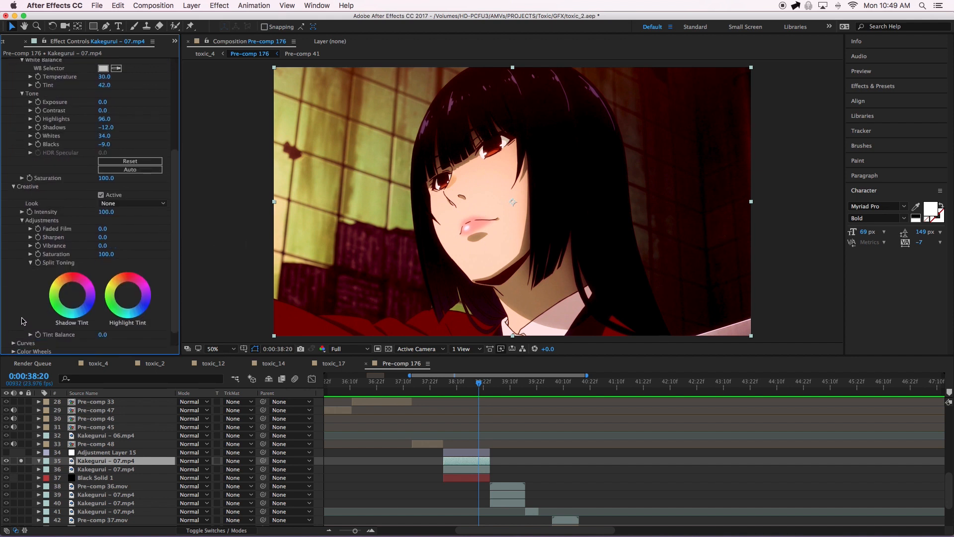
pyautogui.click(14, 323)
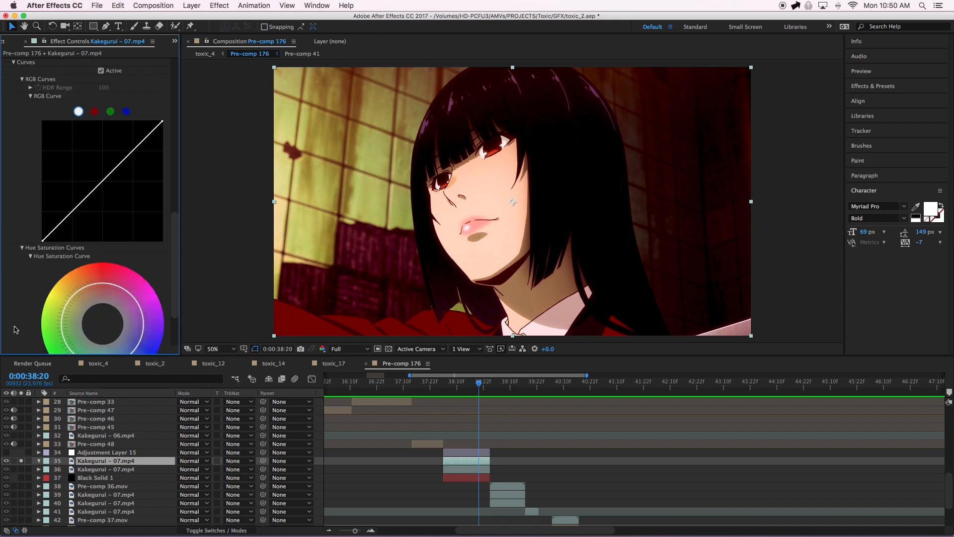
pyautogui.scroll(-4, 13, 321)
pyautogui.scroll(-2, 13, 321)
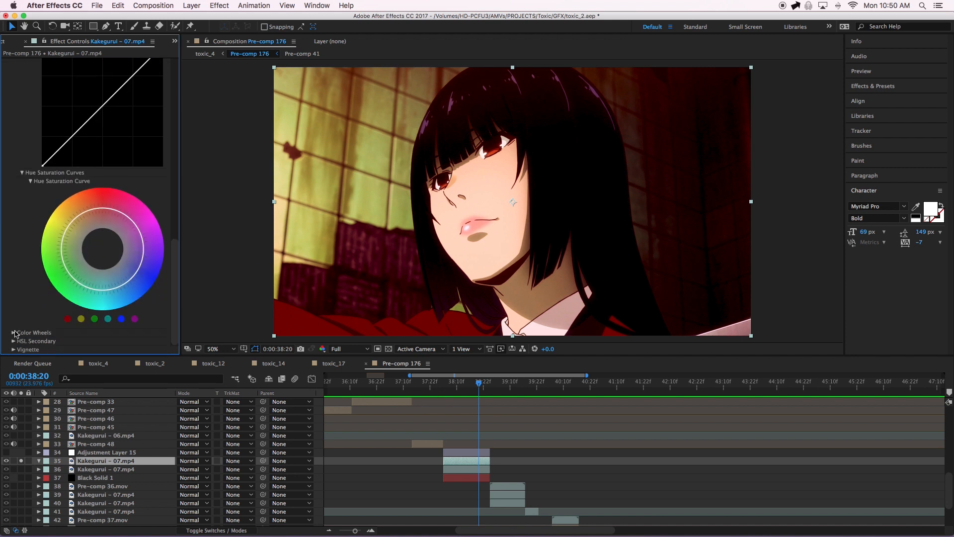
pyautogui.scroll(14, 15, 309)
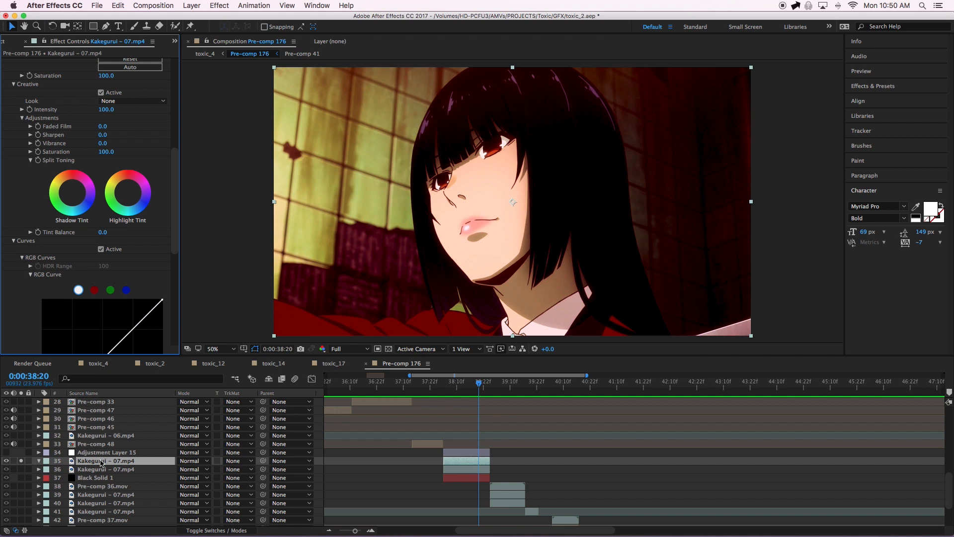
# Undo the earlier changes to the Kakegurui – 07.mp4 clip on layer 35 until its mask and original effects are restored.
pyautogui.click(39, 461)
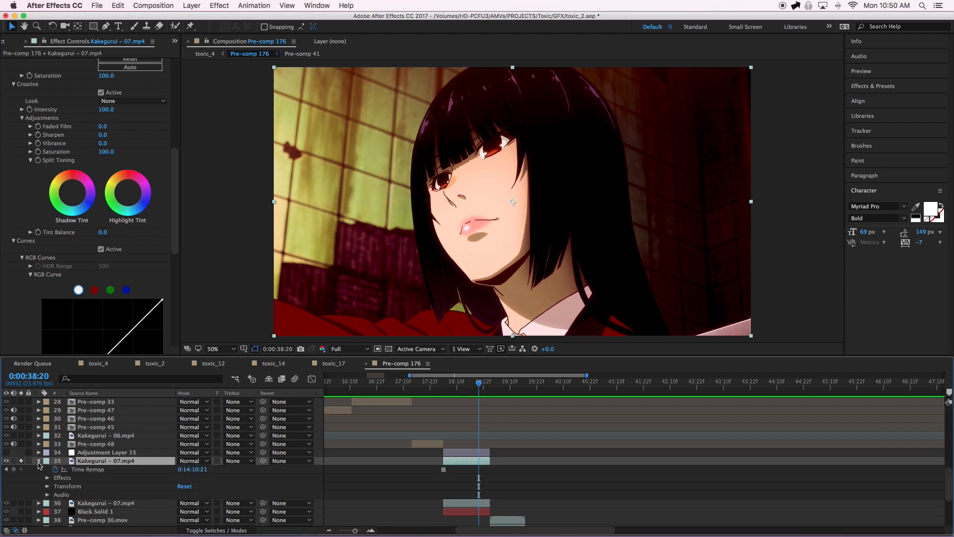
pyautogui.click(39, 461)
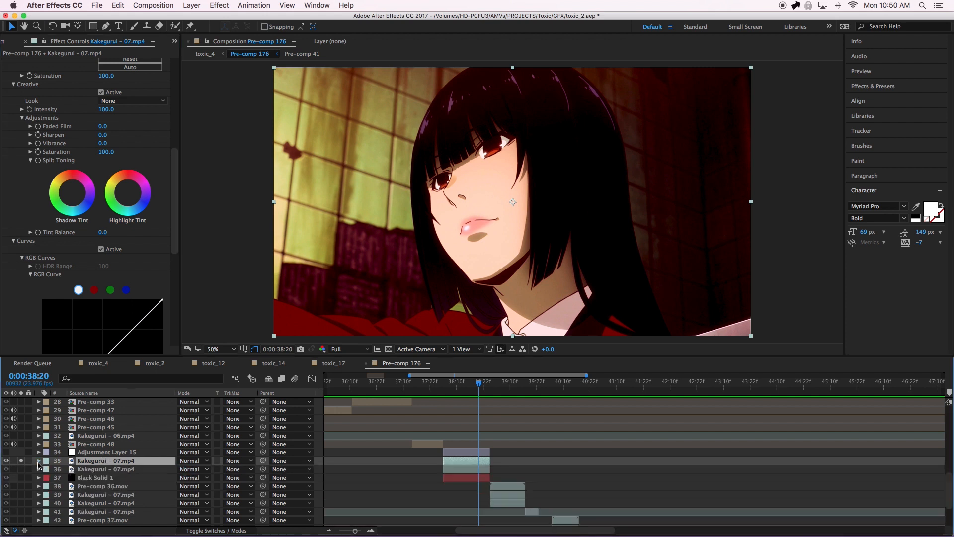
pyautogui.click(124, 5)
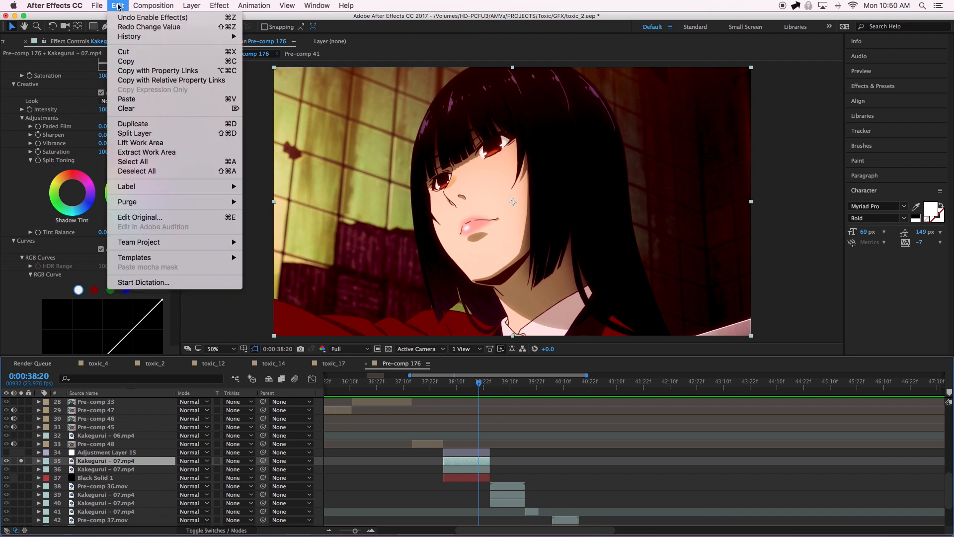
pyautogui.click(118, 6)
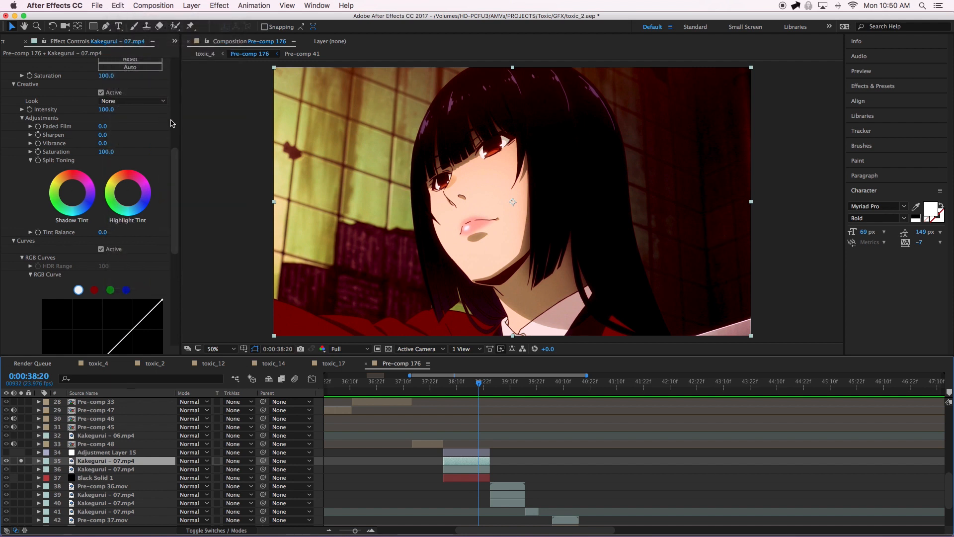
pyautogui.press('super+z')
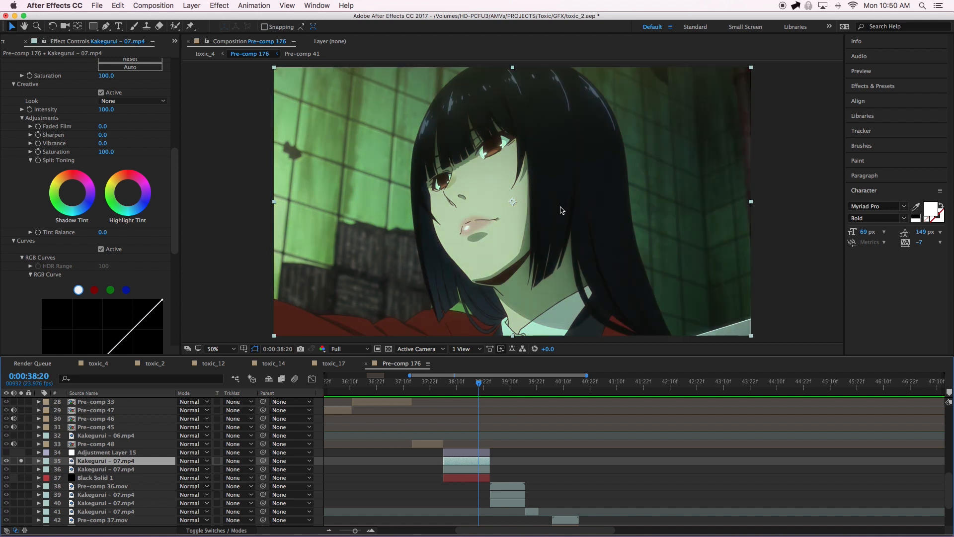
pyautogui.press('super+z')
pyautogui.press('super+z')
pyautogui.press('super+z')
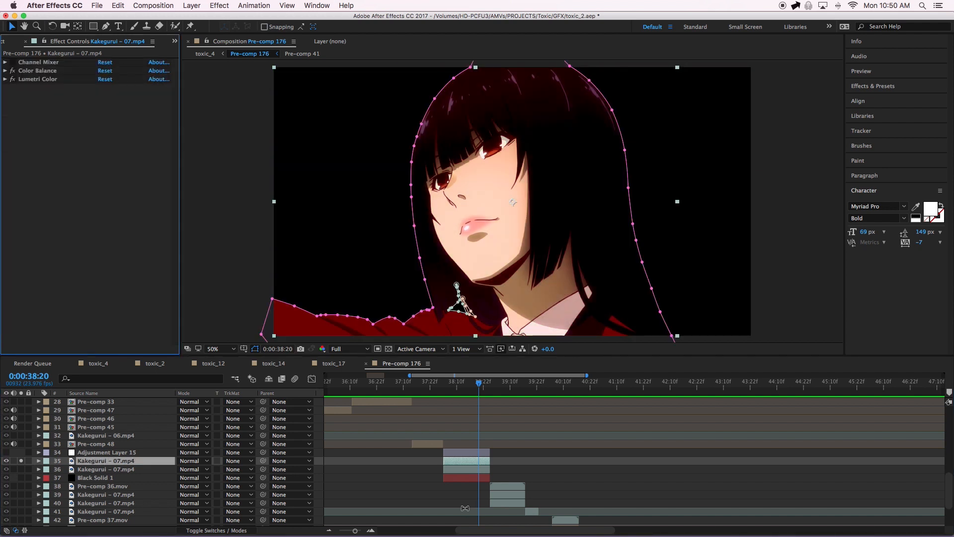
# Solo the background Kakegurui – 07.mp4 clip on layer 36 and expand its Channel Mixer, Lumetri Color and Set Channels effects.
pyautogui.click(485, 469)
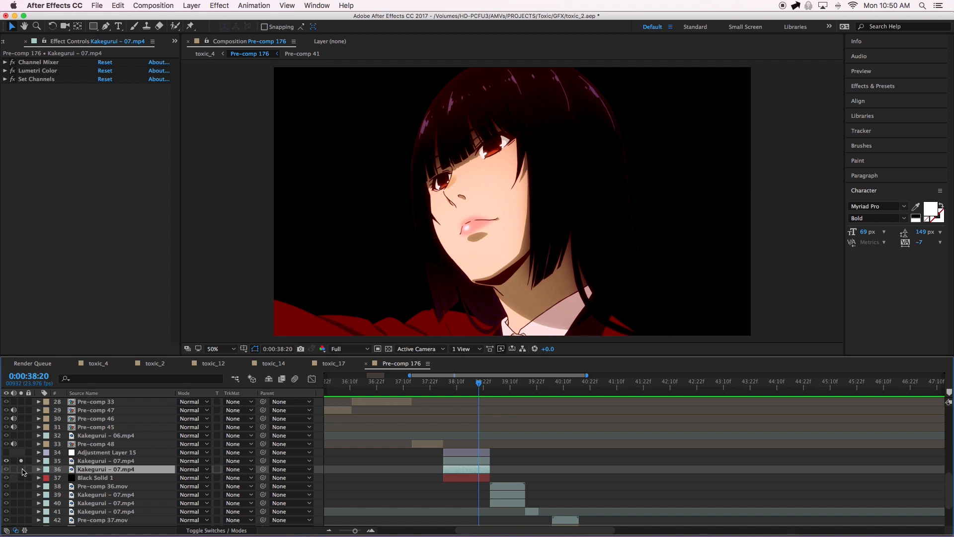
pyautogui.click(21, 469)
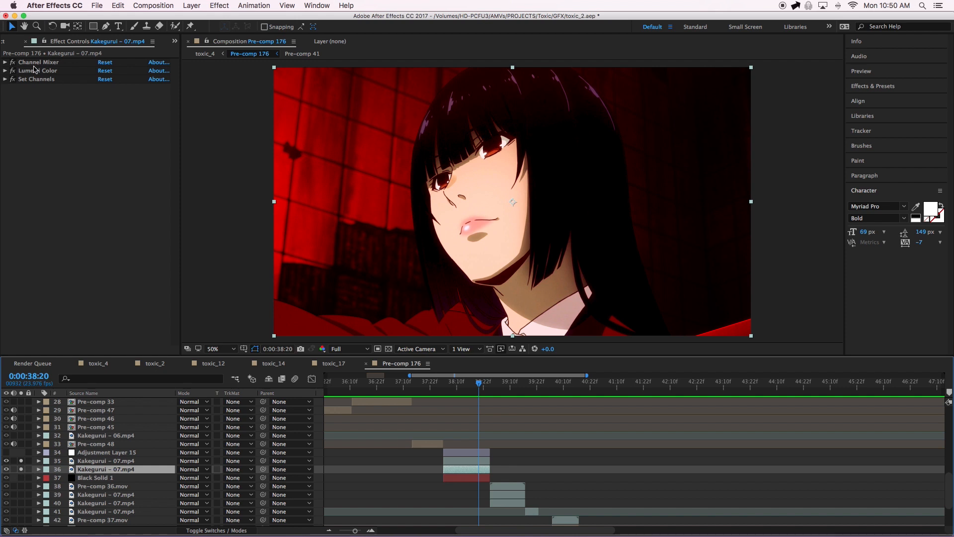
pyautogui.click(5, 62)
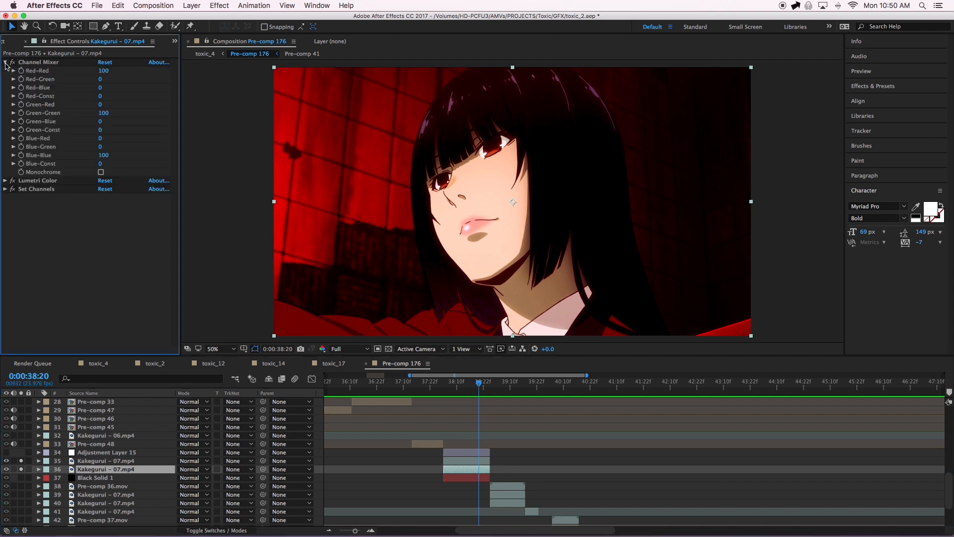
pyautogui.click(5, 181)
pyautogui.click(5, 248)
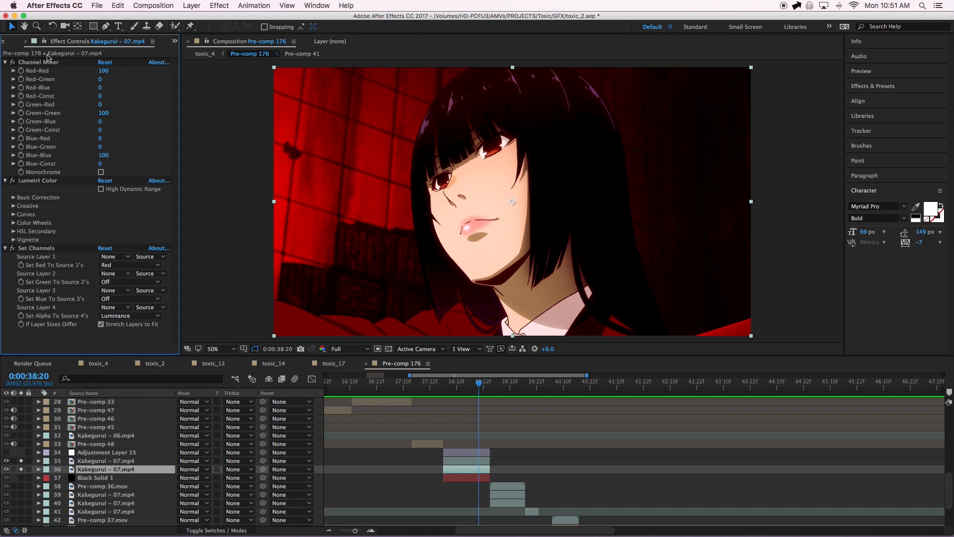
# Turn off the Lumetri Color and Set Channels effects on the background clip.
pyautogui.click(45, 63)
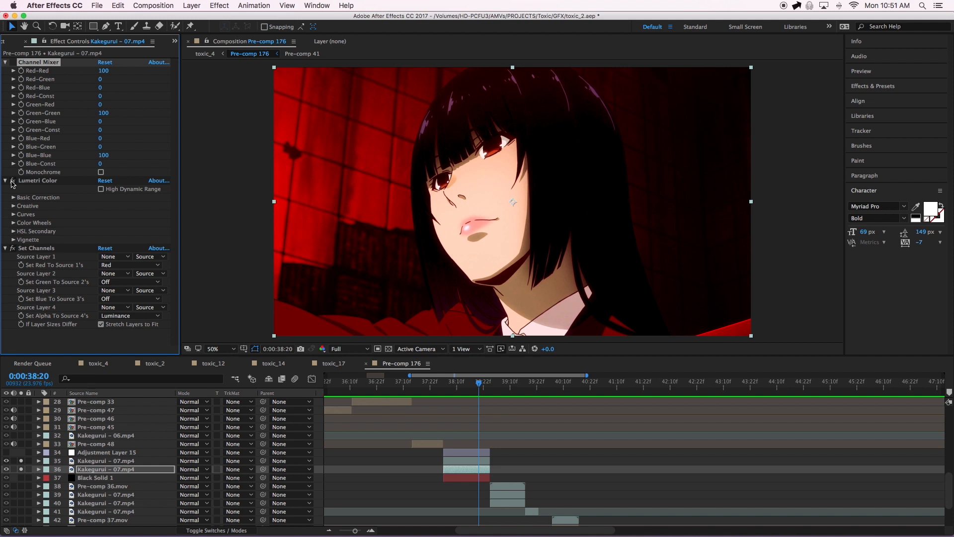
pyautogui.click(12, 182)
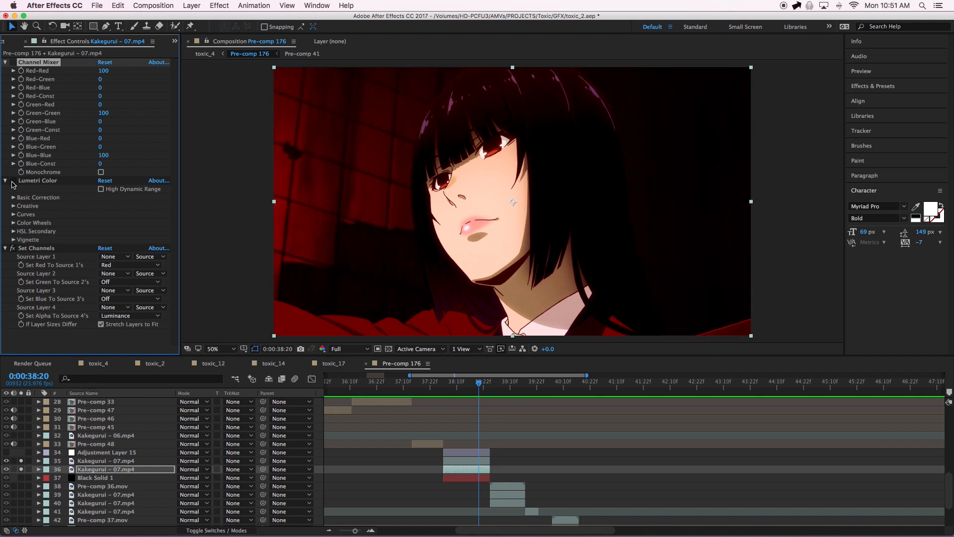
pyautogui.click(13, 248)
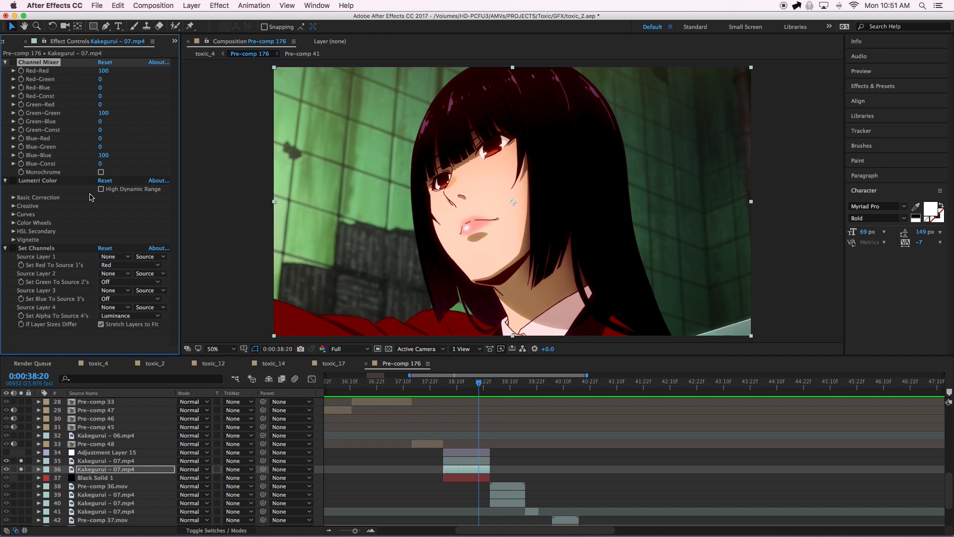
# Turn the background clip's Lumetri Color back on and expand its Basic Correction section.
pyautogui.click(13, 183)
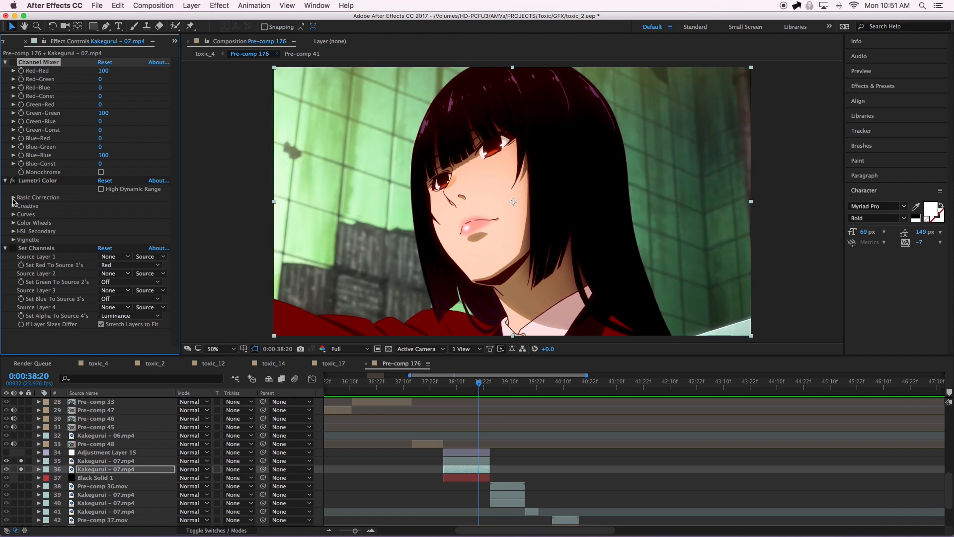
pyautogui.click(14, 197)
pyautogui.click(14, 197)
pyautogui.click(14, 198)
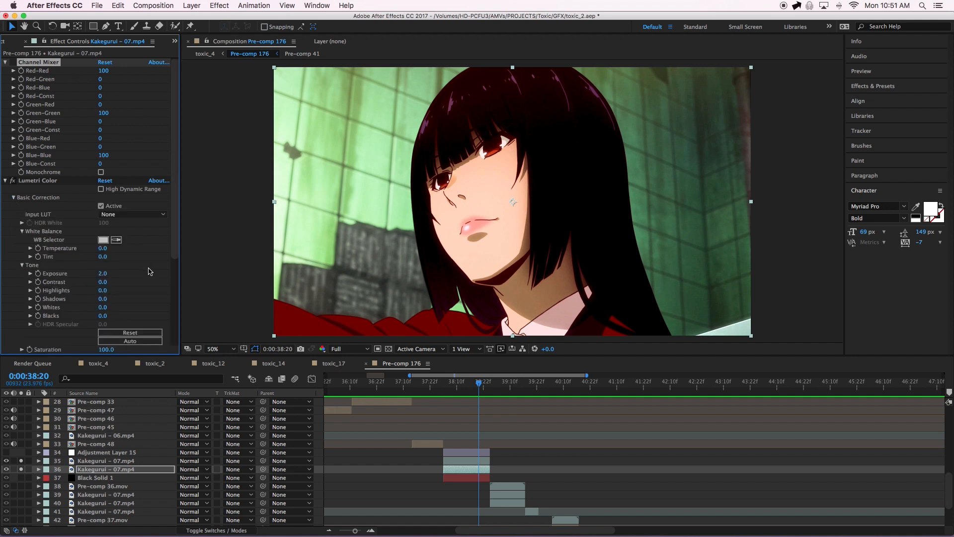
# Try a Lumetri Color Exposure value of 0 on the background clip and undo the change.
pyautogui.scroll(-3, 150, 272)
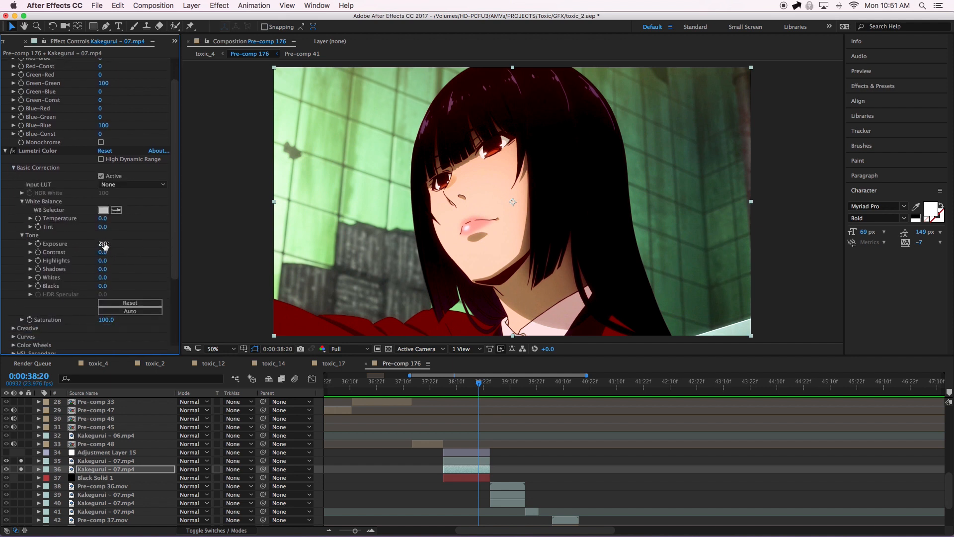
pyautogui.click(103, 244)
pyautogui.write('2')
pyautogui.write('0')
pyautogui.press('Return')
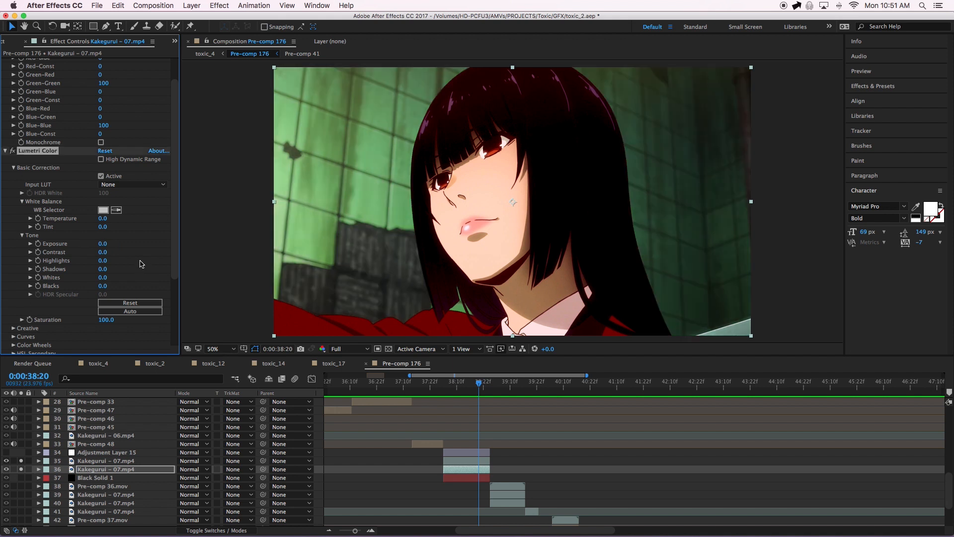
pyautogui.press('super+z')
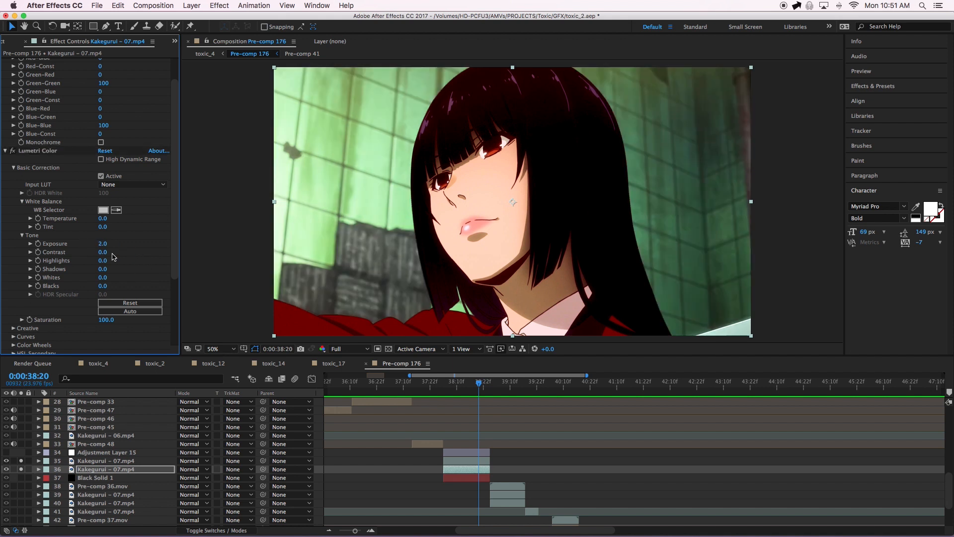
# Expand the background clip's Lumetri Creative section and examine its settings down through Set Channels.
pyautogui.moveTo(173, 256); pyautogui.dragTo(173, 289)
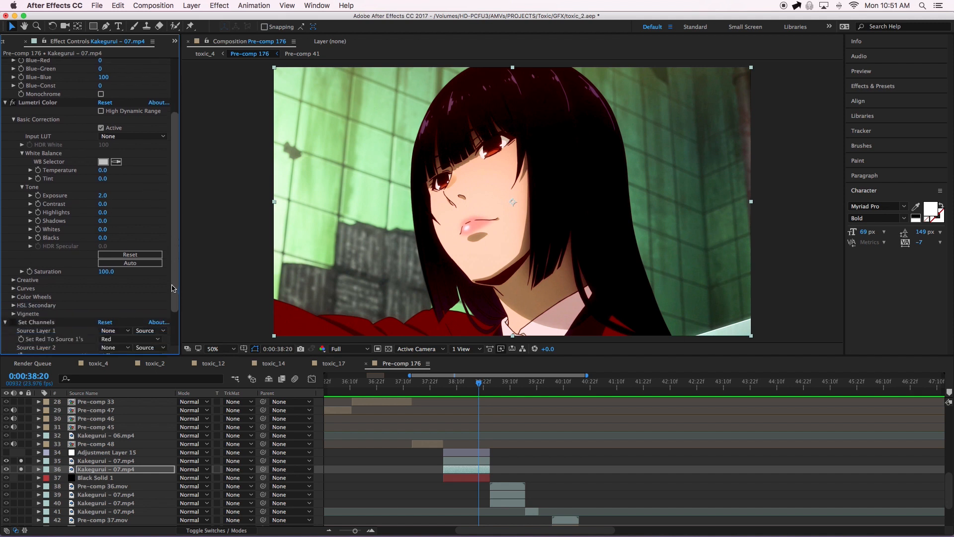
pyautogui.click(13, 281)
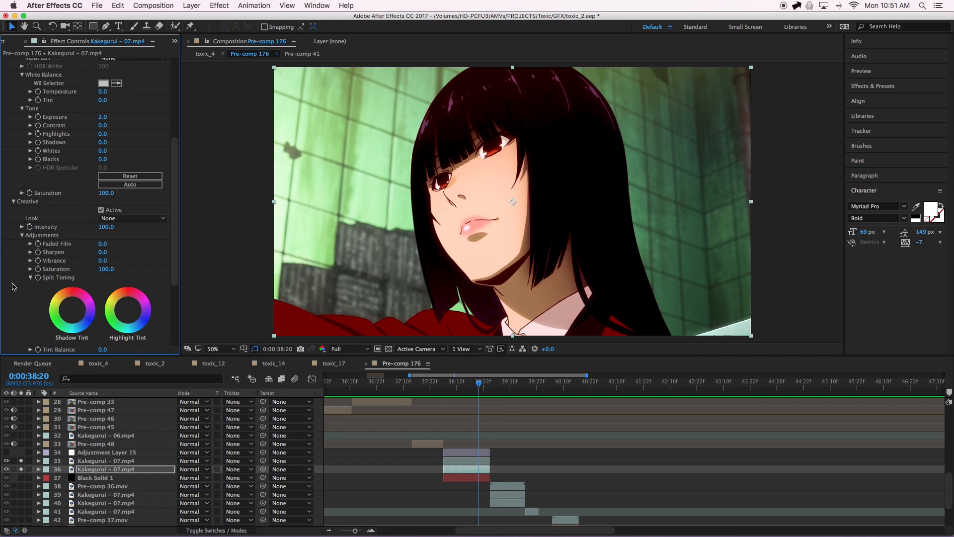
pyautogui.scroll(-5, 14, 286)
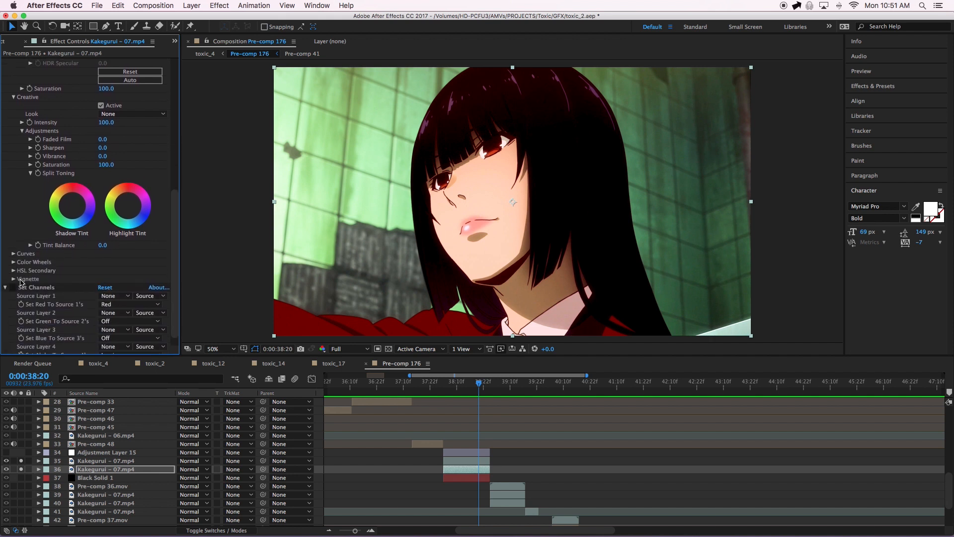
pyautogui.scroll(-1, 22, 282)
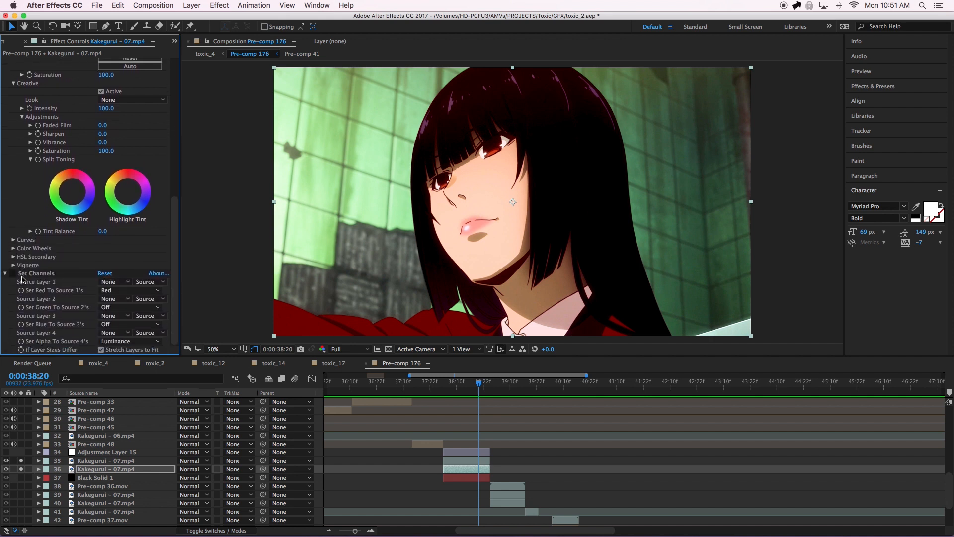
pyautogui.scroll(1, 21, 168)
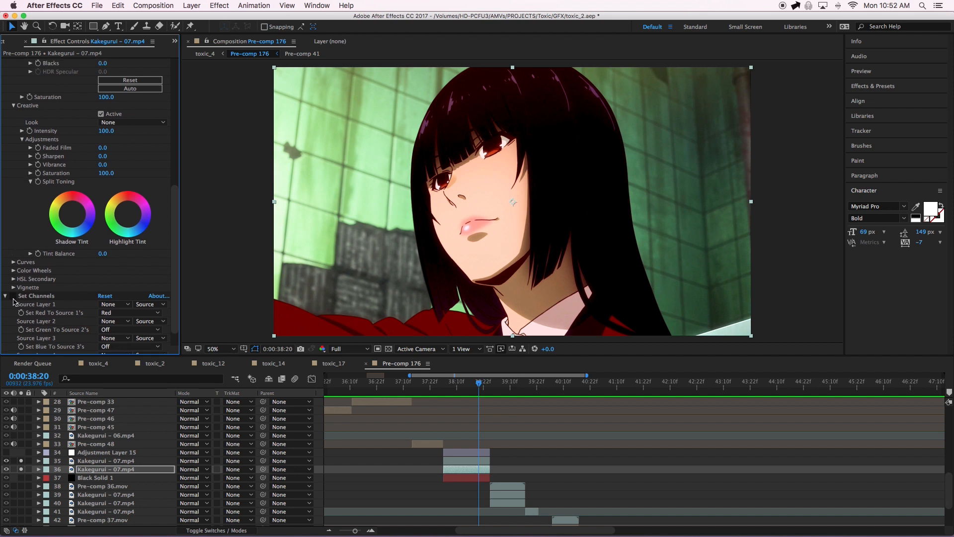
# Examine the background clip's existing Set Channels settings down to Stretch Layers to Fit and collapse the effect.
pyautogui.click(31, 297)
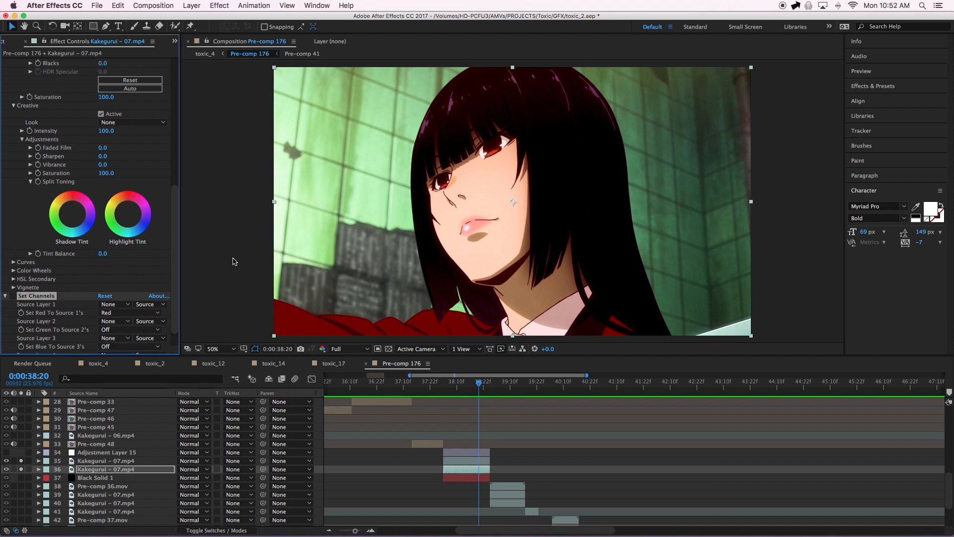
pyautogui.scroll(-3, 552, 193)
pyautogui.scroll(3, 553, 195)
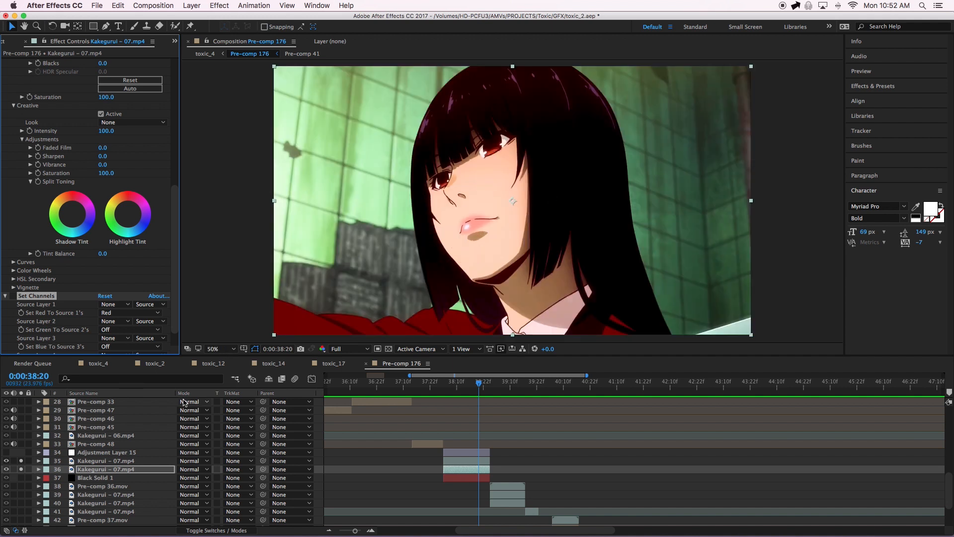
pyautogui.scroll(-1, 176, 305)
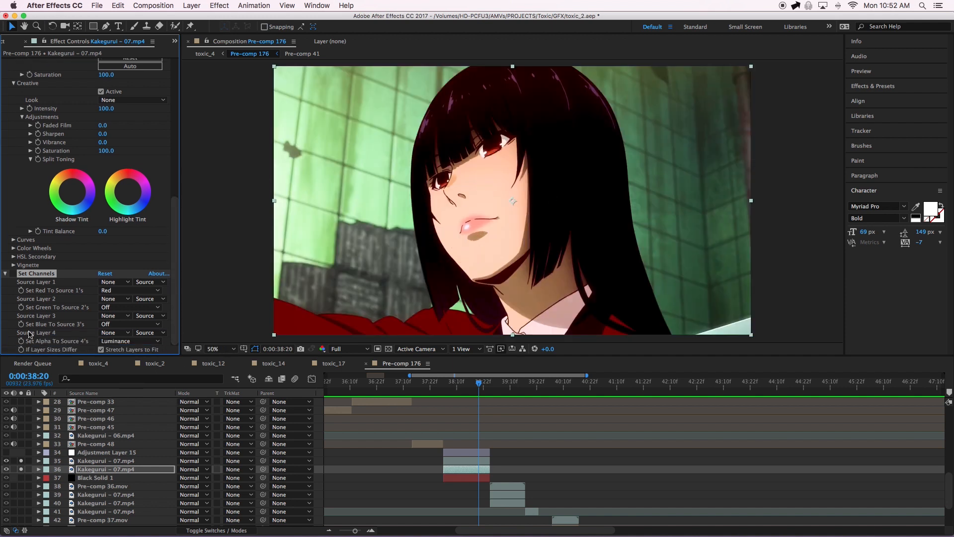
pyautogui.click(6, 275)
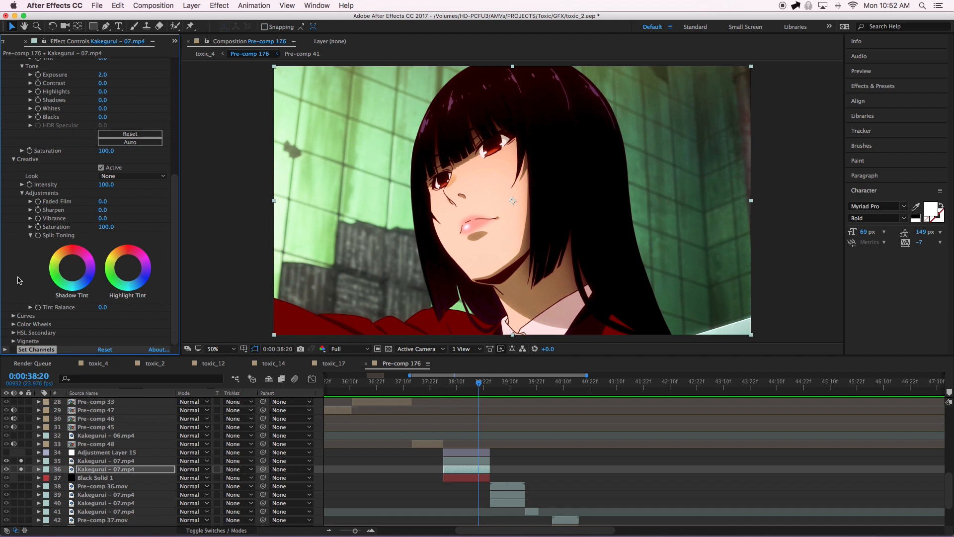
# Search the effects for "set" and apply a second Set Channels to the background clip, above the existing one.
pyautogui.click(878, 86)
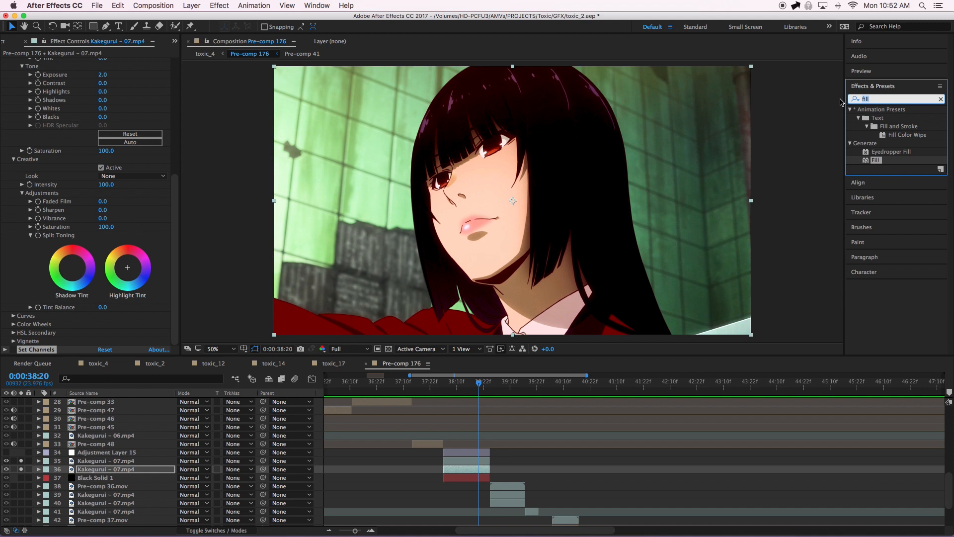
pyautogui.write('set')
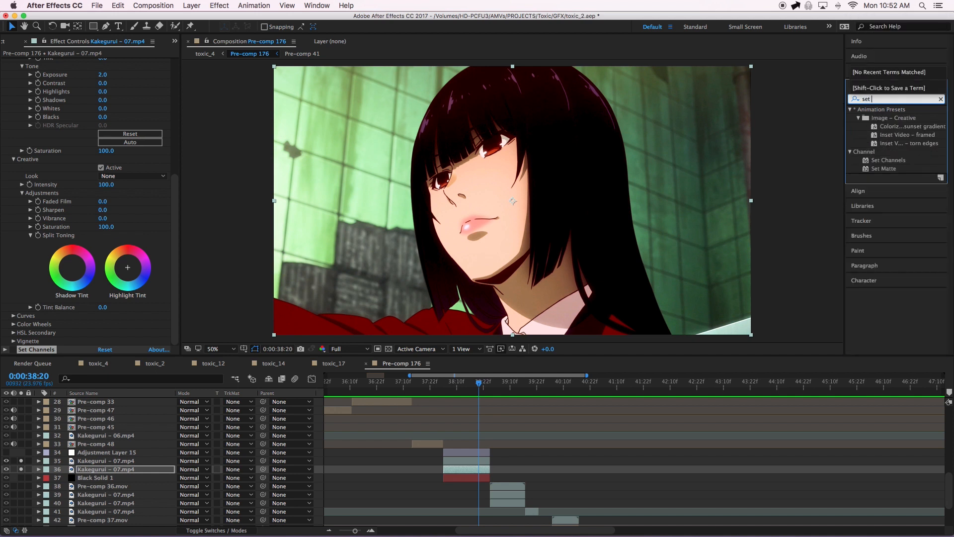
pyautogui.moveTo(886, 160); pyautogui.dragTo(55, 351)
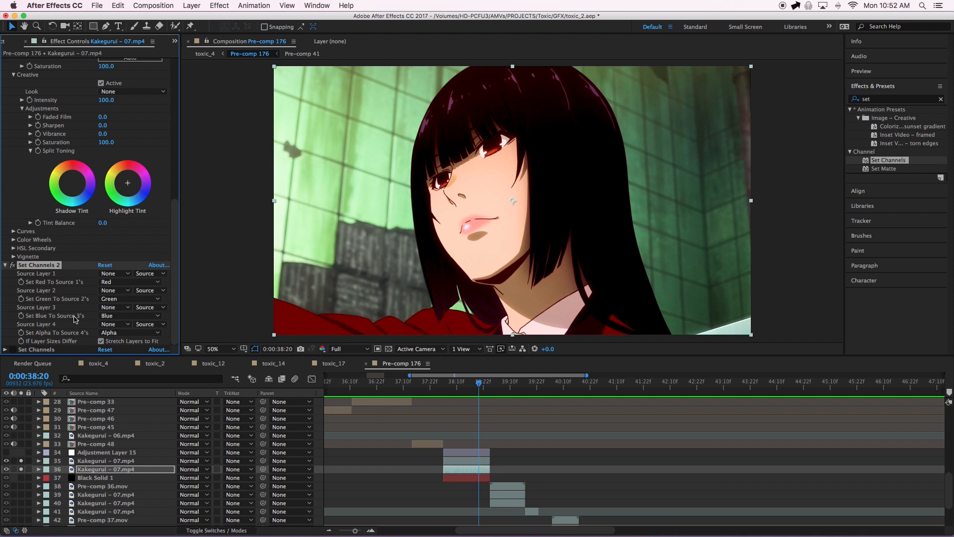
# In the new Set Channels effect, set the blue and green channels to Off and collapse the effect.
pyautogui.click(111, 316)
pyautogui.click(114, 411)
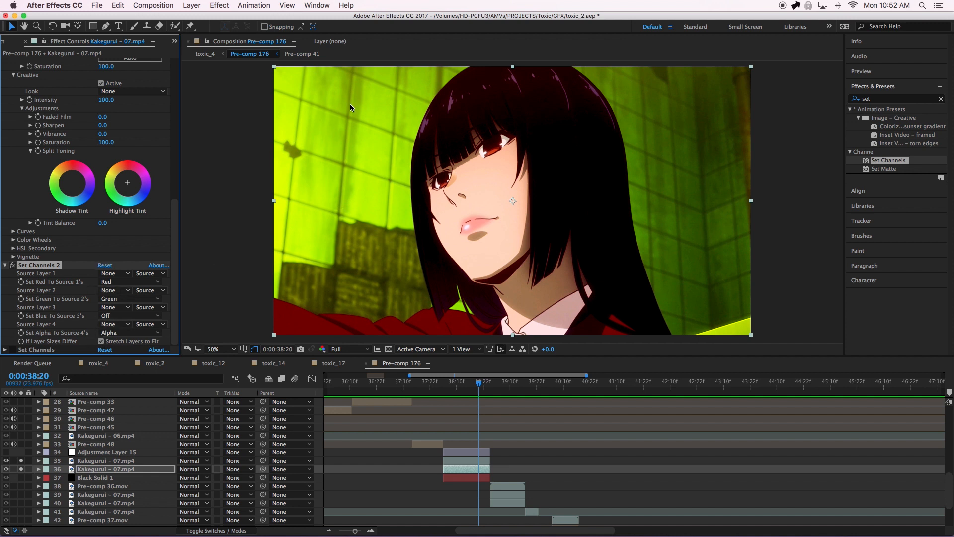
pyautogui.click(149, 300)
pyautogui.click(137, 394)
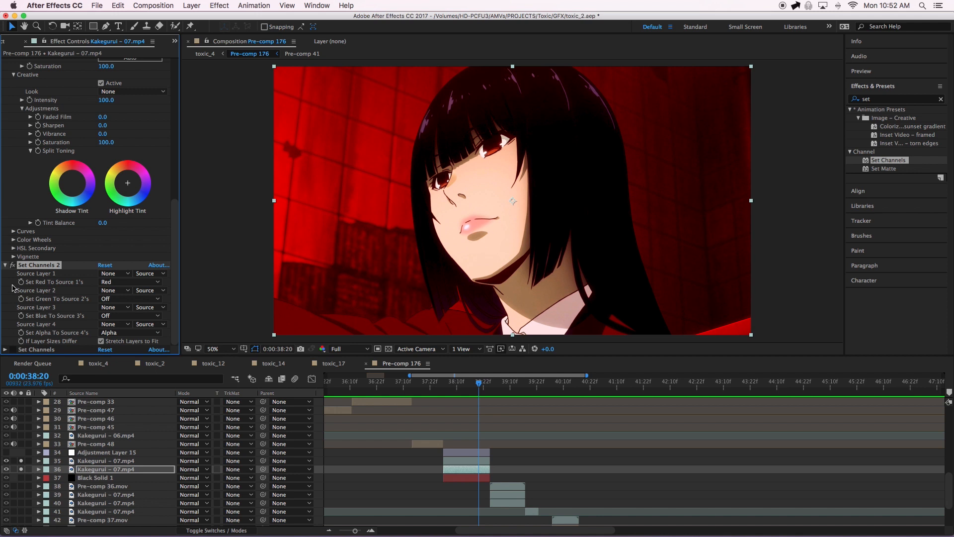
pyautogui.click(5, 266)
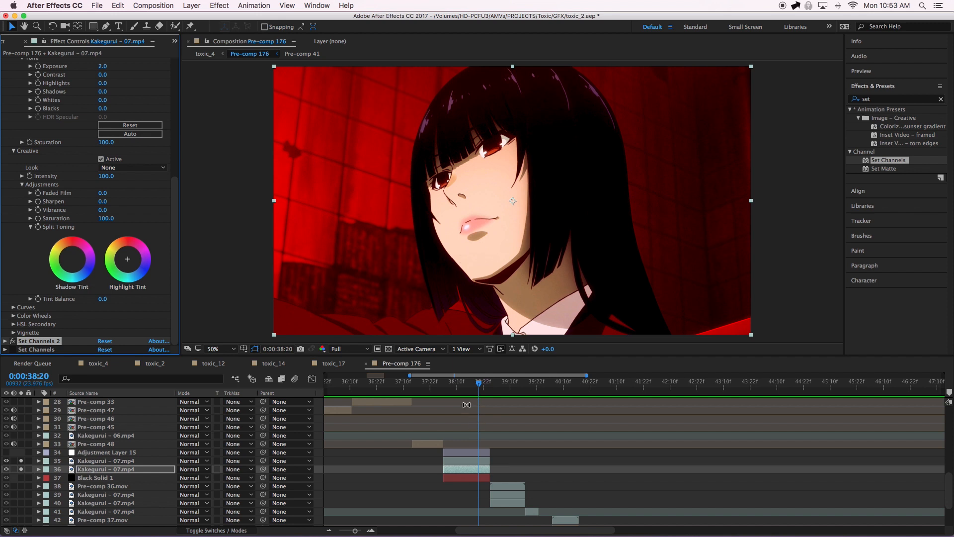
# Solo Adjustment Layer 15 together with the two Kakegurui clips and select it to show its effects.
pyautogui.scroll(5, 466, 415)
pyautogui.scroll(8, 467, 417)
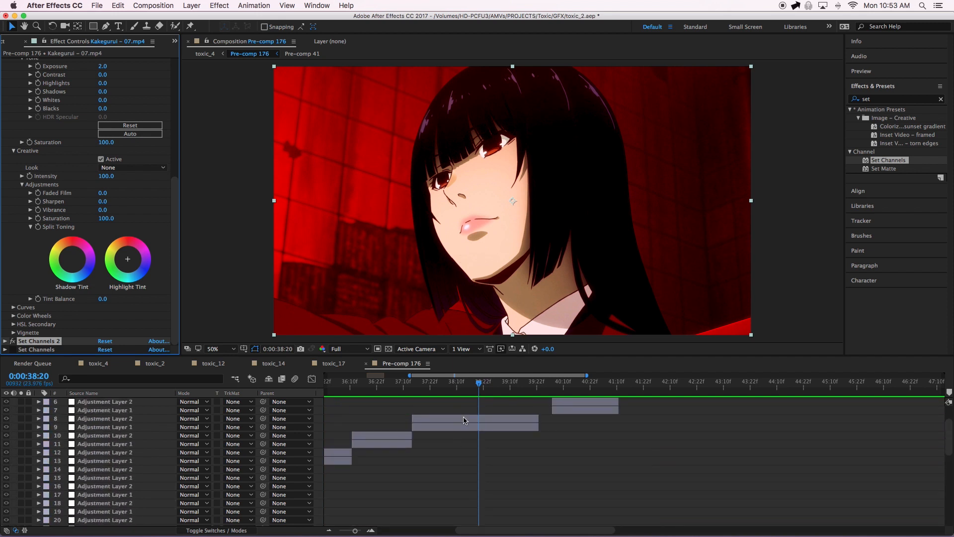
pyautogui.scroll(-14, 471, 445)
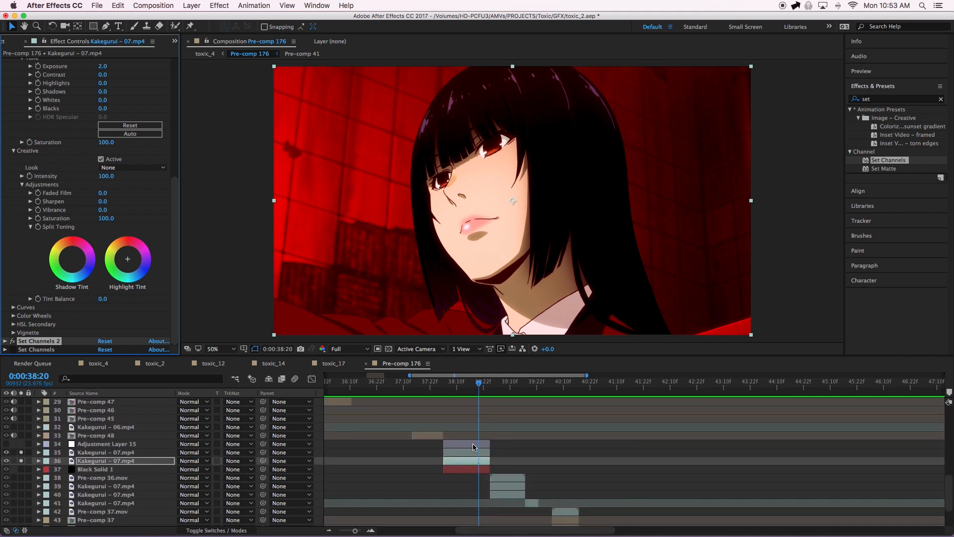
pyautogui.click(474, 444)
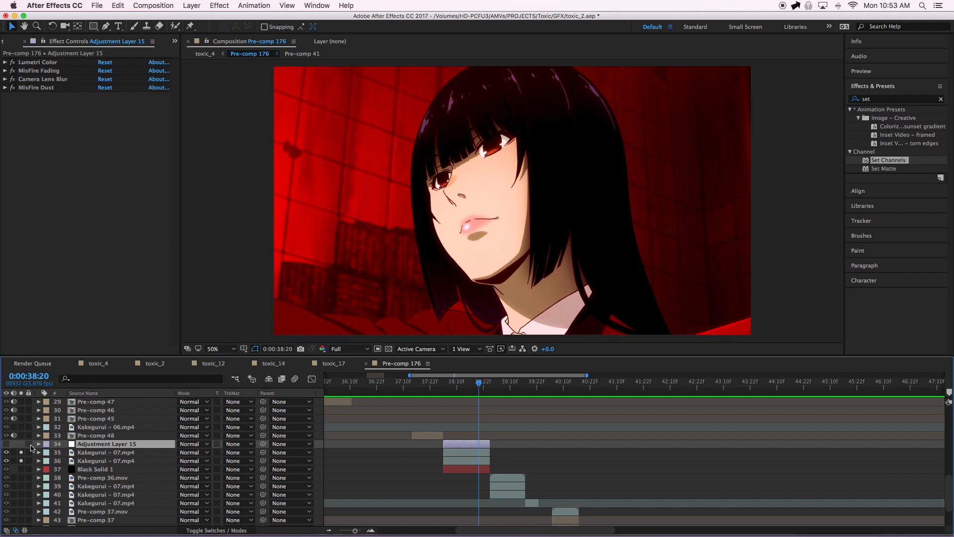
pyautogui.click(21, 443)
pyautogui.click(20, 444)
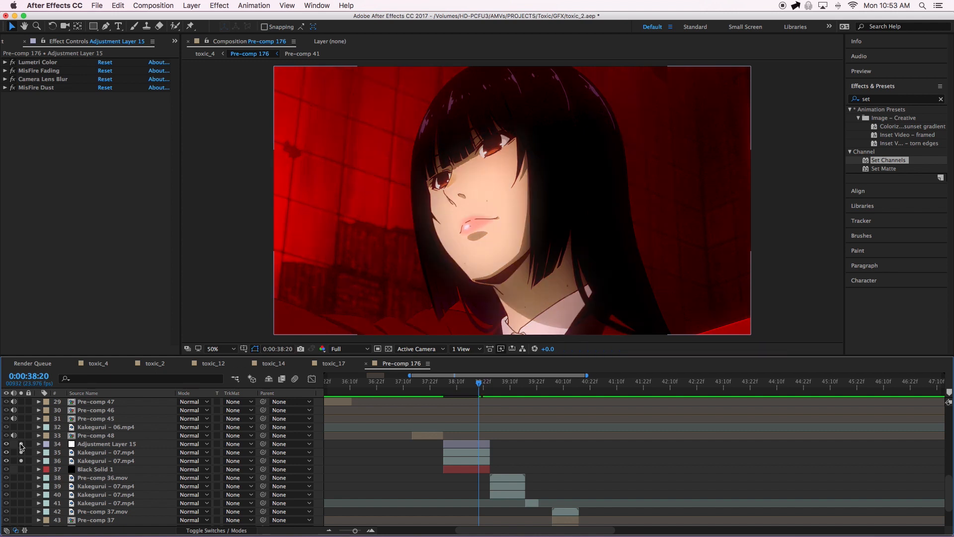
pyautogui.click(470, 445)
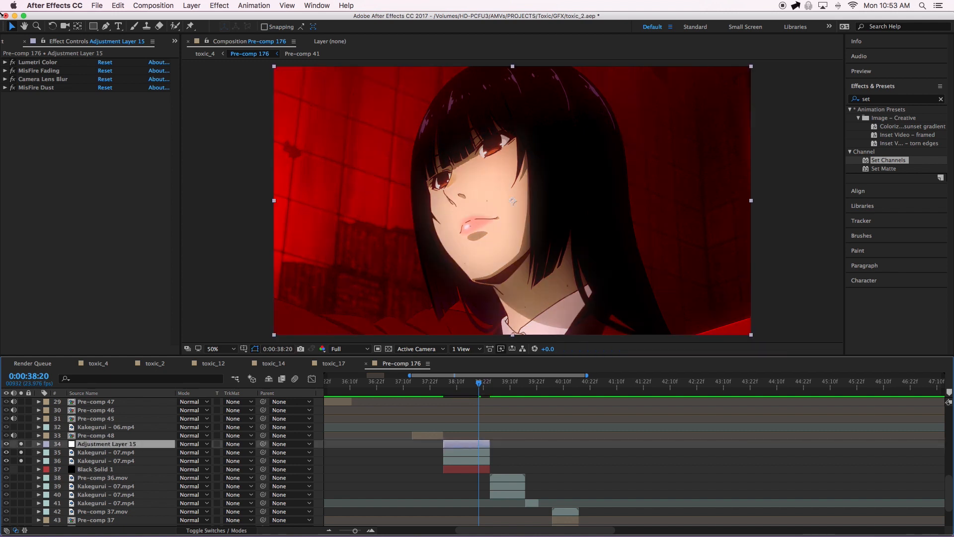
# Turn off all four effects on Adjustment Layer 15, then expand Lumetri Color's Basic Correction with Lumetri Color back on.
pyautogui.moveTo(13, 88); pyautogui.dragTo(14, 66)
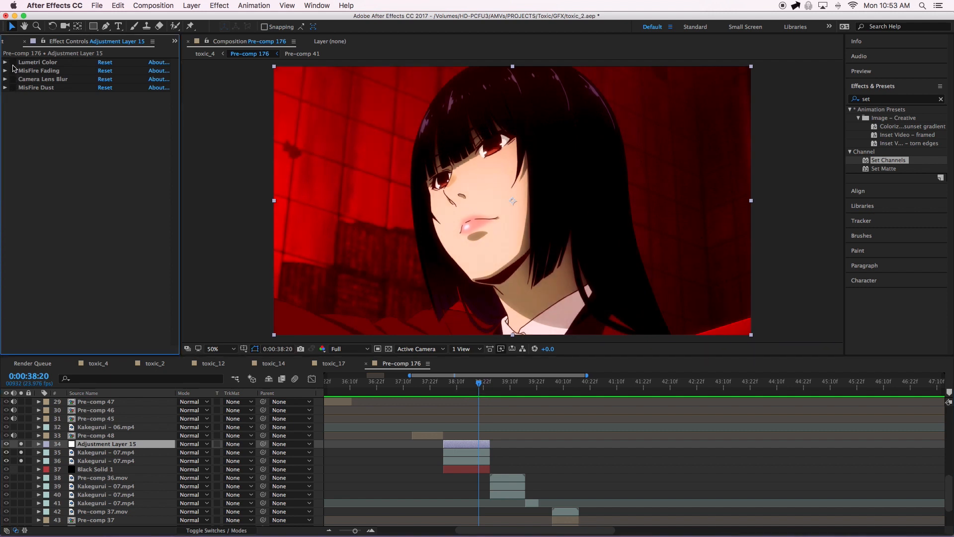
pyautogui.click(5, 62)
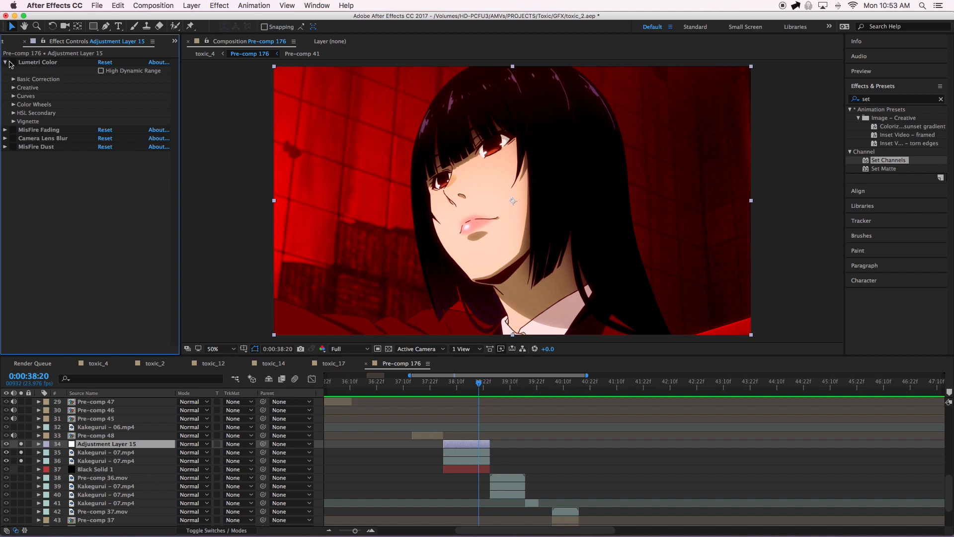
pyautogui.click(14, 79)
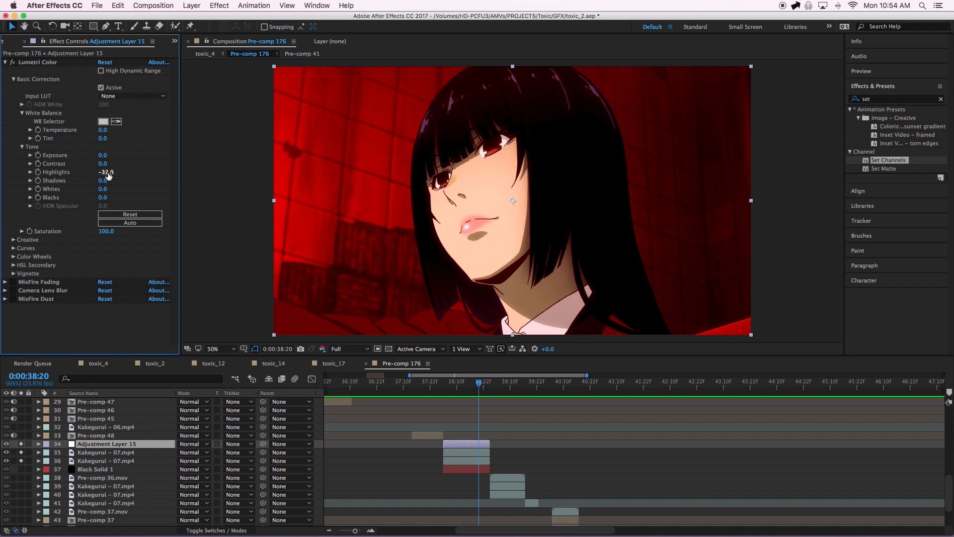
# Try a Lumetri Color Highlights value of 0 on Adjustment Layer 15 and undo the change.
pyautogui.click(106, 172)
pyautogui.write('0')
pyautogui.press('Return')
pyautogui.press('super+z')
# Expand MisFire Fading on Adjustment Layer 15 and compare the image with the effect off and on, leaving it on.
pyautogui.click(4, 282)
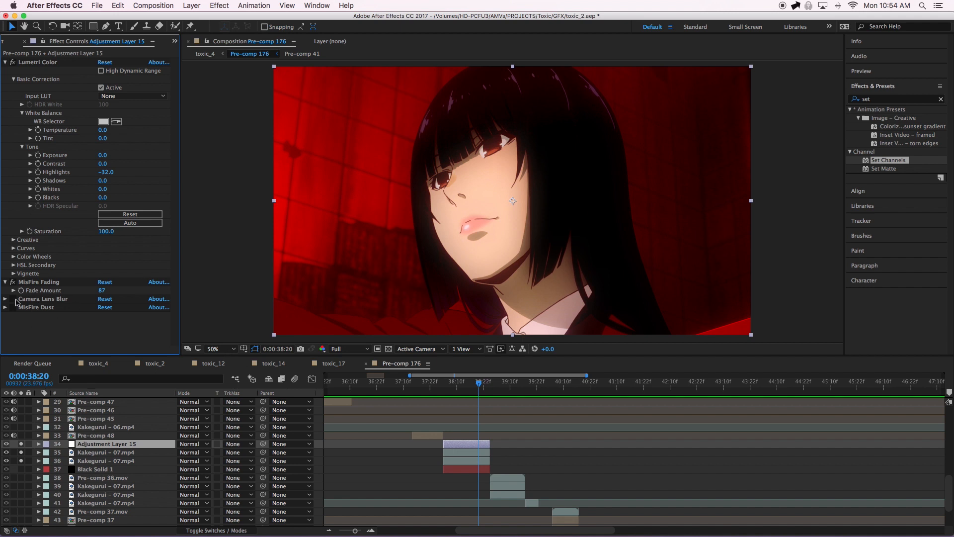
pyautogui.click(13, 283)
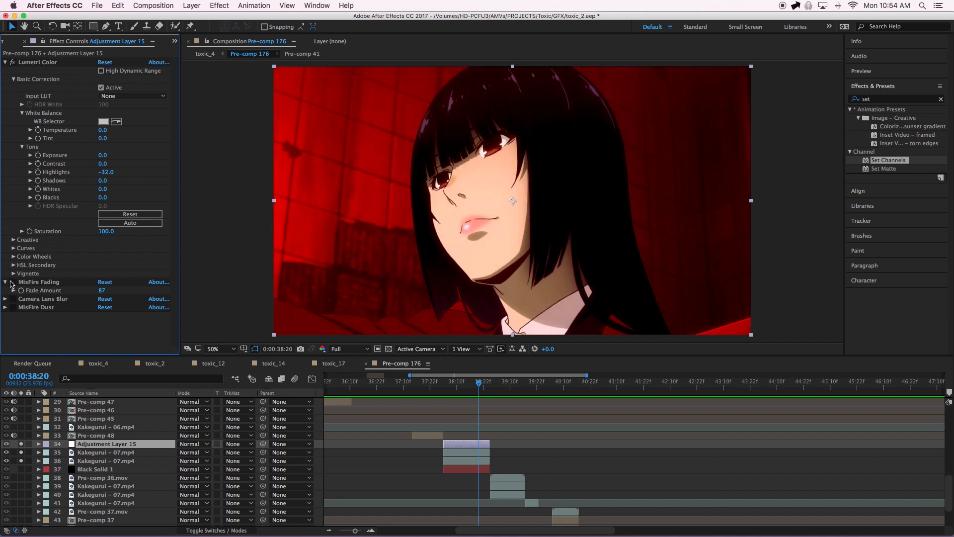
pyautogui.click(12, 283)
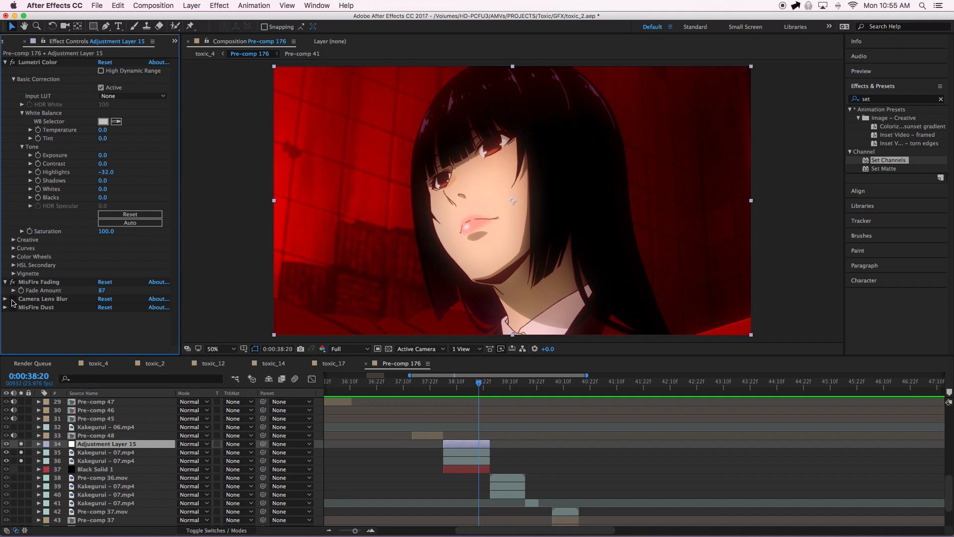
# Turn Camera Lens Blur back on for Adjustment Layer 15 and preview the blur from 0:00:38:04.
pyautogui.click(13, 299)
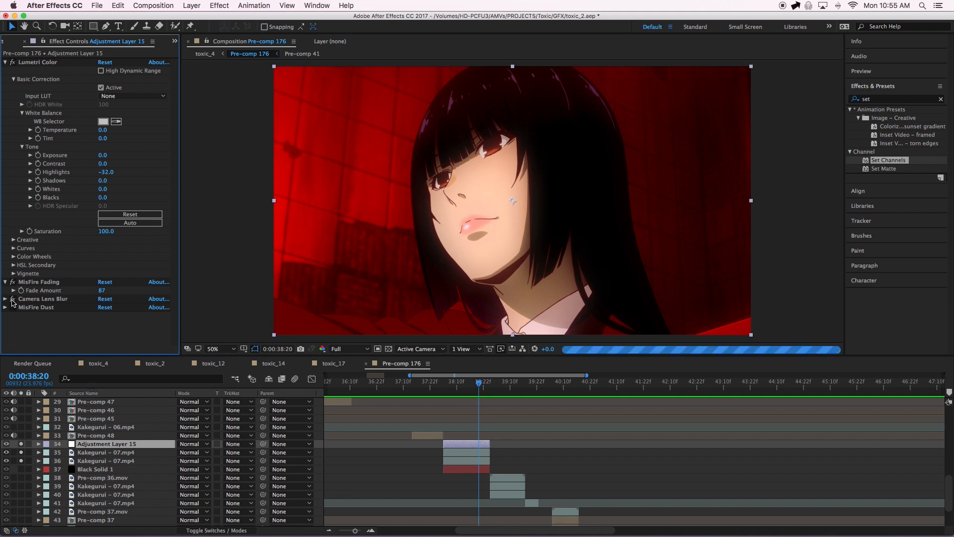
pyautogui.moveTo(447, 389)
pyautogui.mouseDown()
pyautogui.moveTo(472, 391)
pyautogui.moveTo(443, 392)
pyautogui.mouseUp()
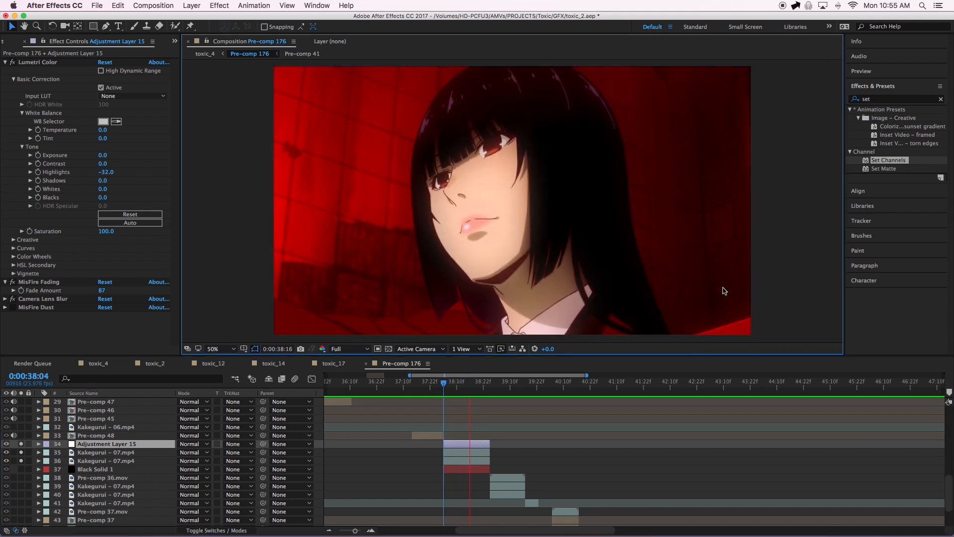
pyautogui.moveTo(447, 389)
pyautogui.mouseDown()
pyautogui.moveTo(489, 368)
pyautogui.moveTo(443, 386)
pyautogui.mouseUp()
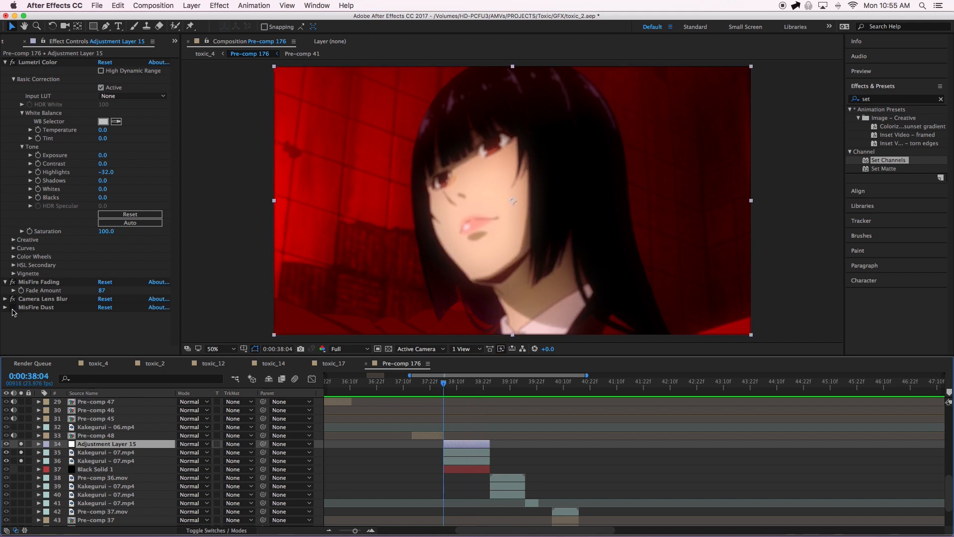
# Move to 0:00:38:22 and turn MisFire Dust back on for Adjustment Layer 15.
pyautogui.click(475, 388)
pyautogui.click(483, 390)
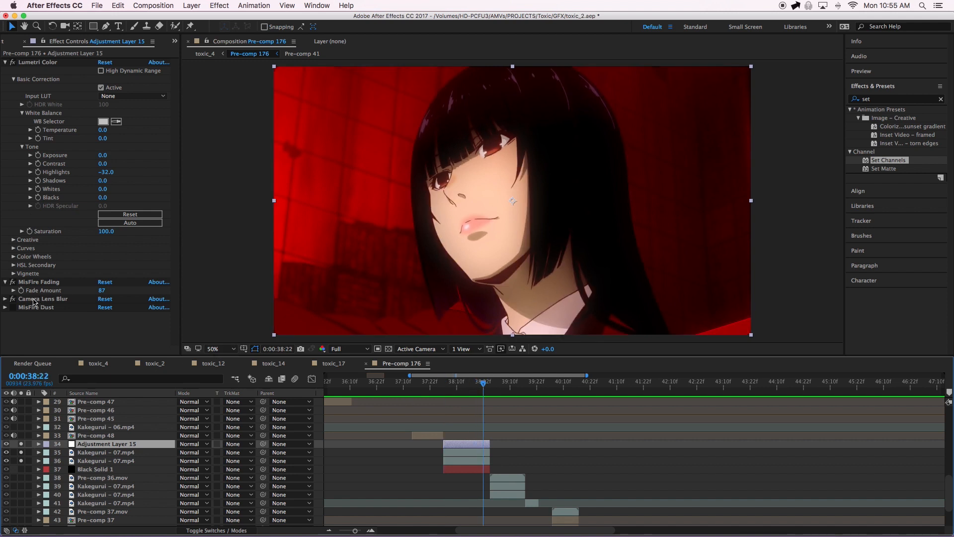
pyautogui.click(13, 308)
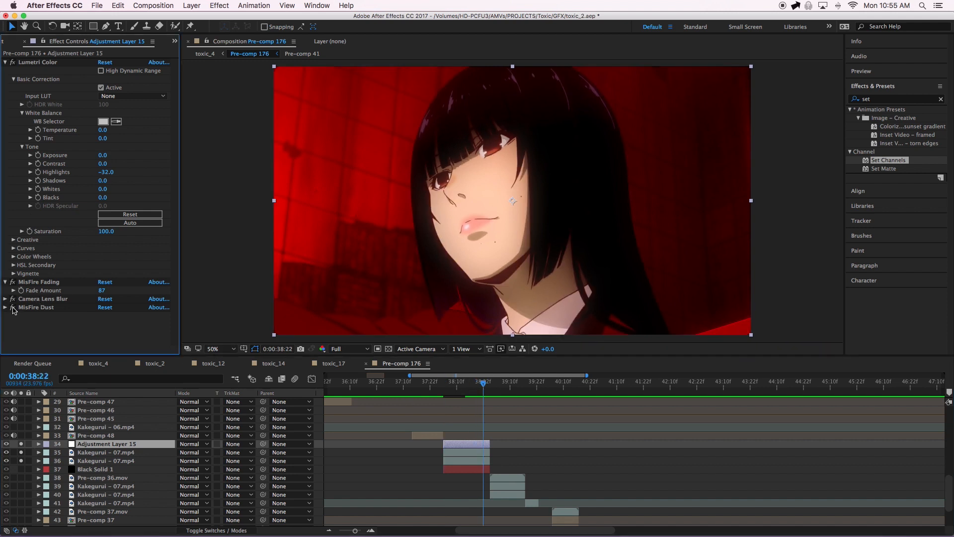
# Preview the dust effect from 0:00:38:04, first in close-up at 200% and again with the whole frame at 50%.
pyautogui.scroll(4, 550, 205)
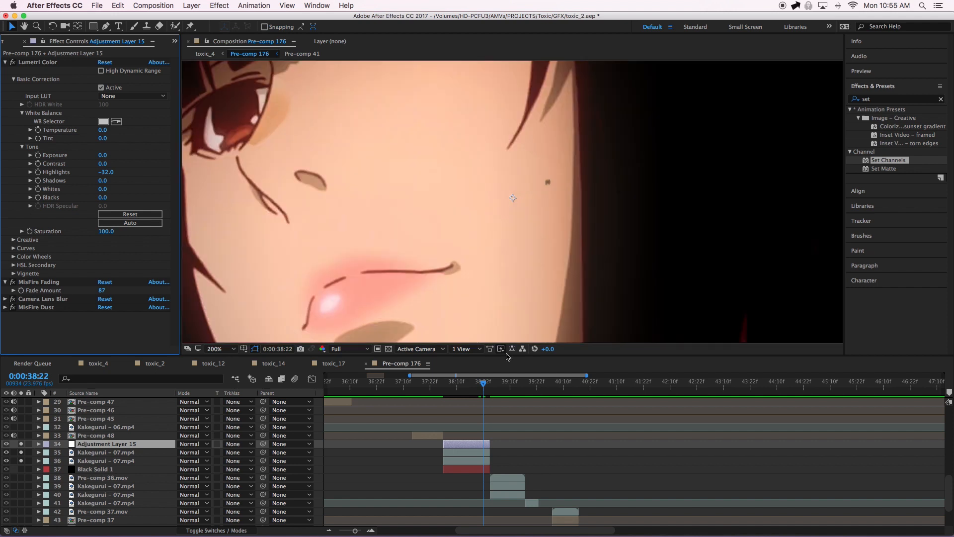
pyautogui.click(466, 387)
pyautogui.moveTo(464, 389); pyautogui.dragTo(446, 393)
pyautogui.press('space')
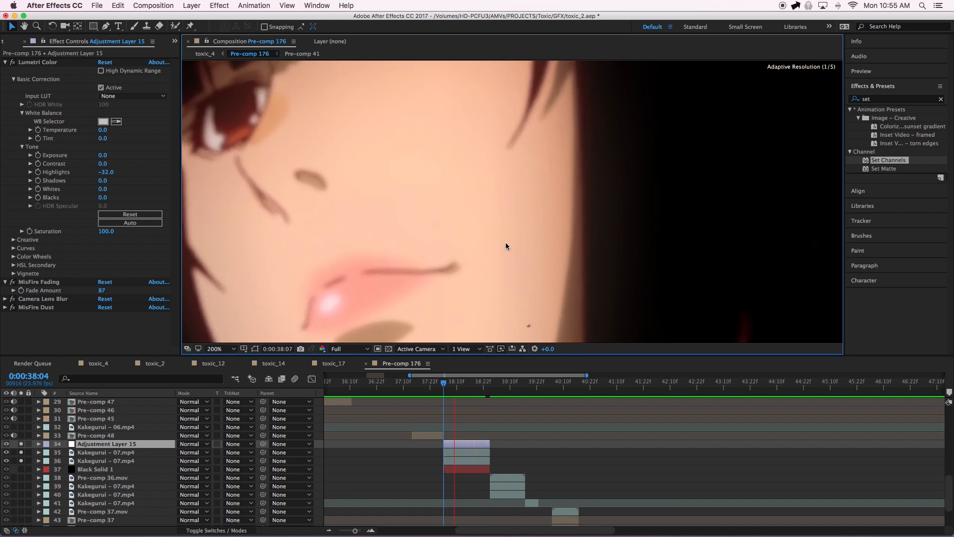
pyautogui.scroll(-2, 511, 236)
pyautogui.scroll(-2, 512, 233)
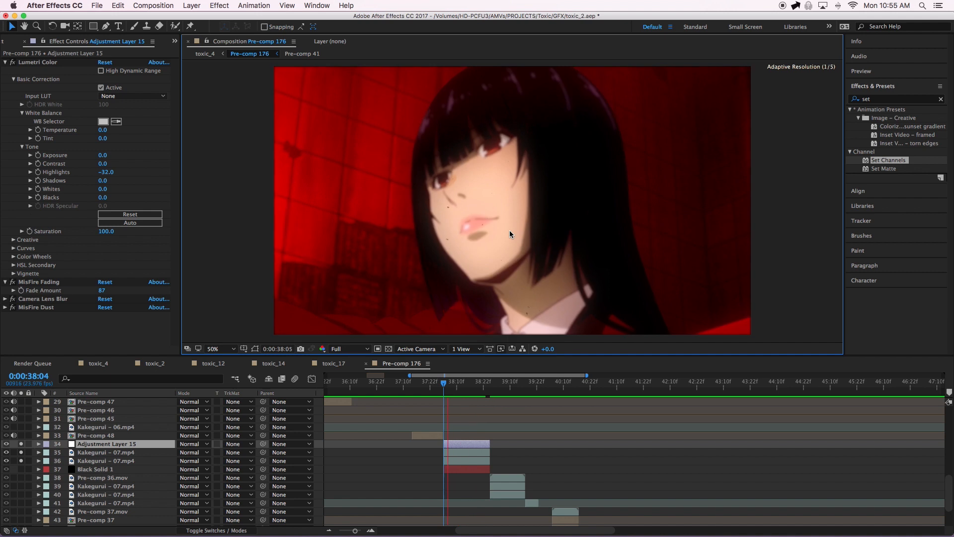
pyautogui.press('space')
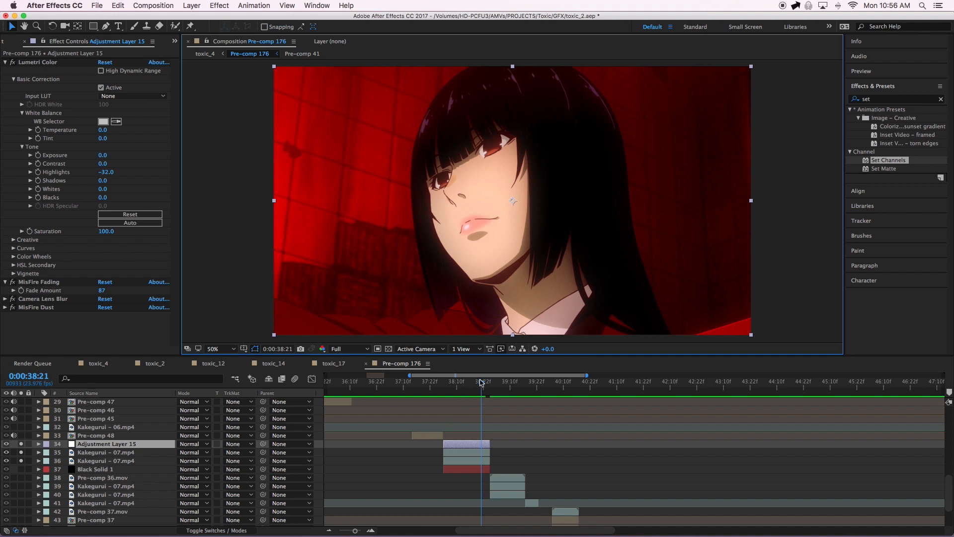
# Select the Adjustment Layer 1 on layer 9 spanning the clip and open its Magic Bullet Looks look for editing.
pyautogui.scroll(3, 490, 407)
pyautogui.scroll(10, 491, 407)
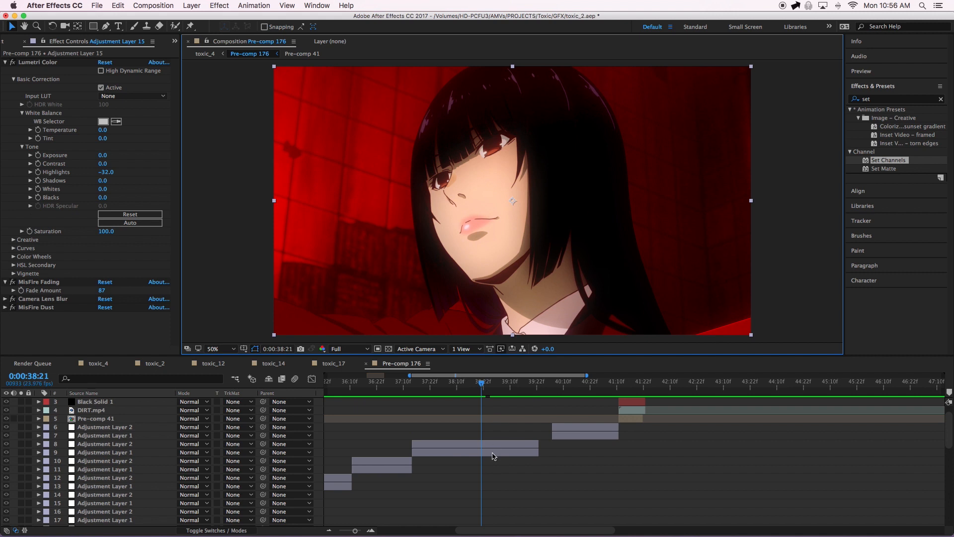
pyautogui.click(492, 453)
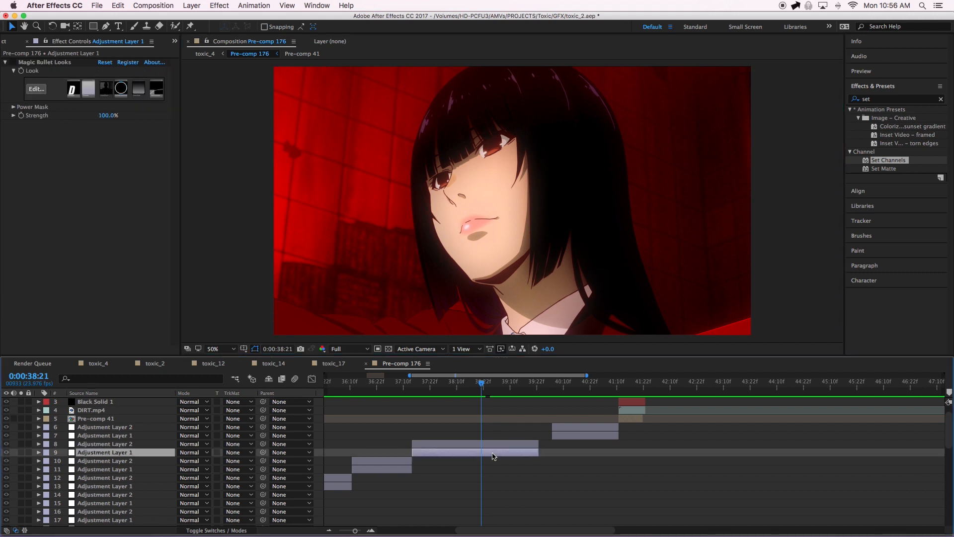
pyautogui.click(40, 92)
pyautogui.click(40, 93)
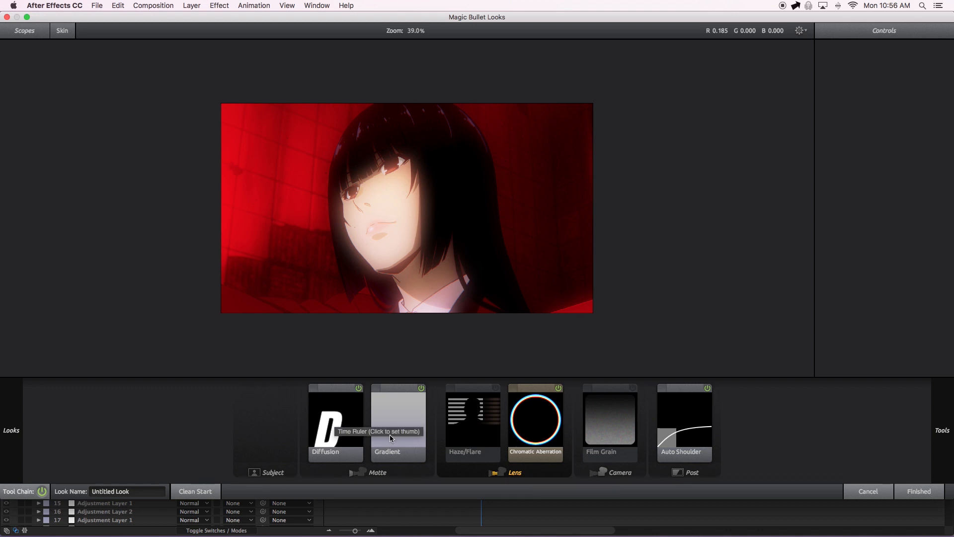
# Select the Diffusion tool in the look and compare the image with it off and on, leaving it on.
pyautogui.click(329, 423)
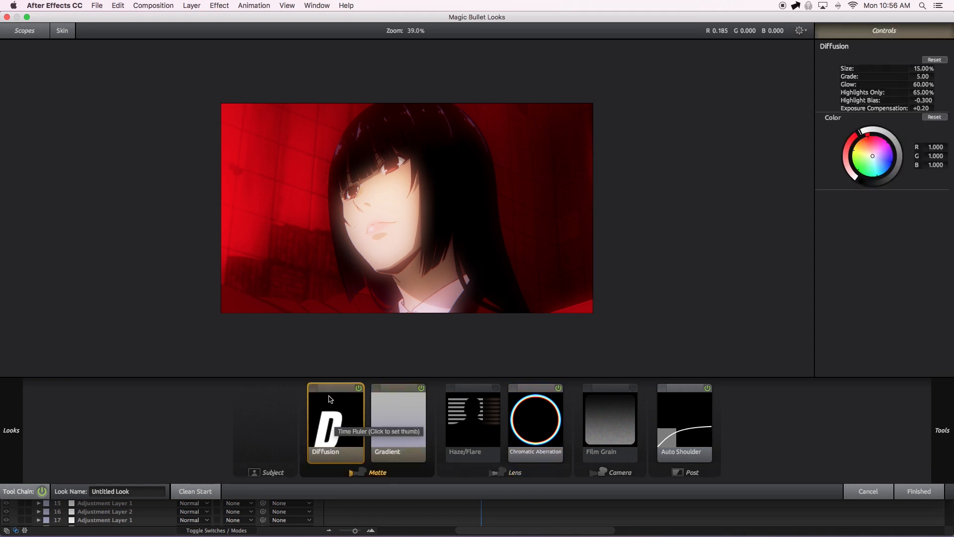
pyautogui.click(358, 388)
pyautogui.click(359, 387)
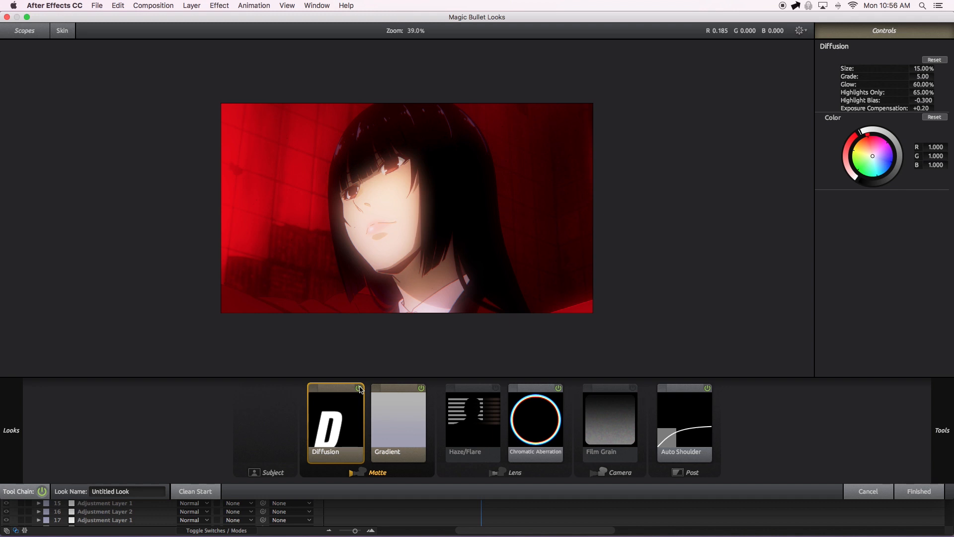
# Select the Gradient tool in the look and compare the image with it off and on, leaving it on.
pyautogui.click(422, 390)
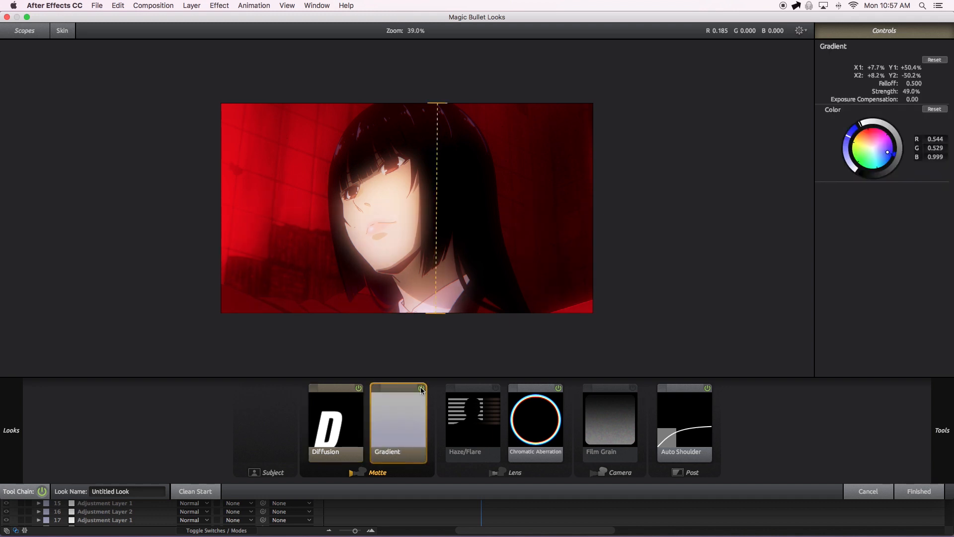
pyautogui.click(421, 390)
pyautogui.click(421, 390)
# Select the Haze/Flare tool and compare the image with it on and off, leaving it off.
pyautogui.click(466, 430)
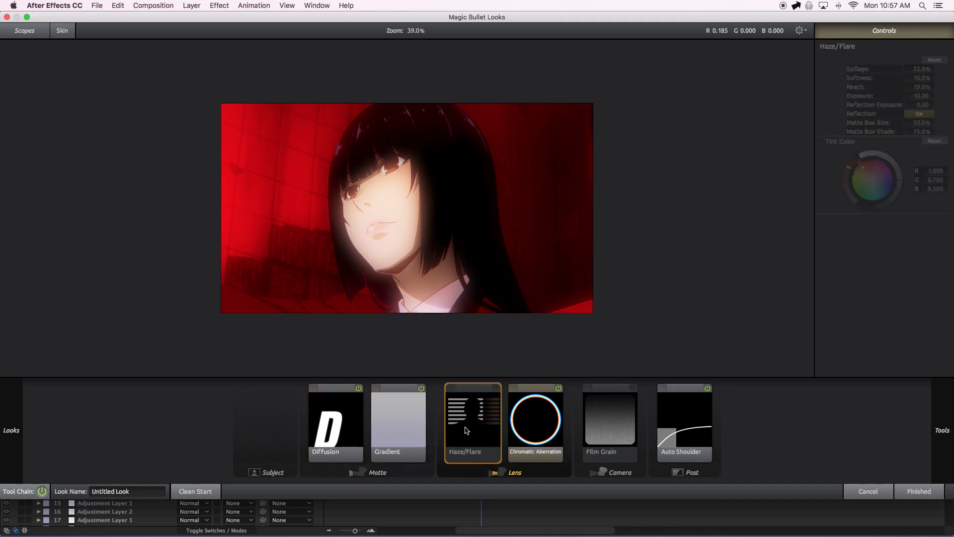
pyautogui.click(496, 388)
pyautogui.click(496, 388)
pyautogui.click(497, 388)
pyautogui.click(496, 388)
# Select the Chromatic Aberration tool and compare a closer view of the image with it off and on, leaving it on.
pyautogui.click(558, 391)
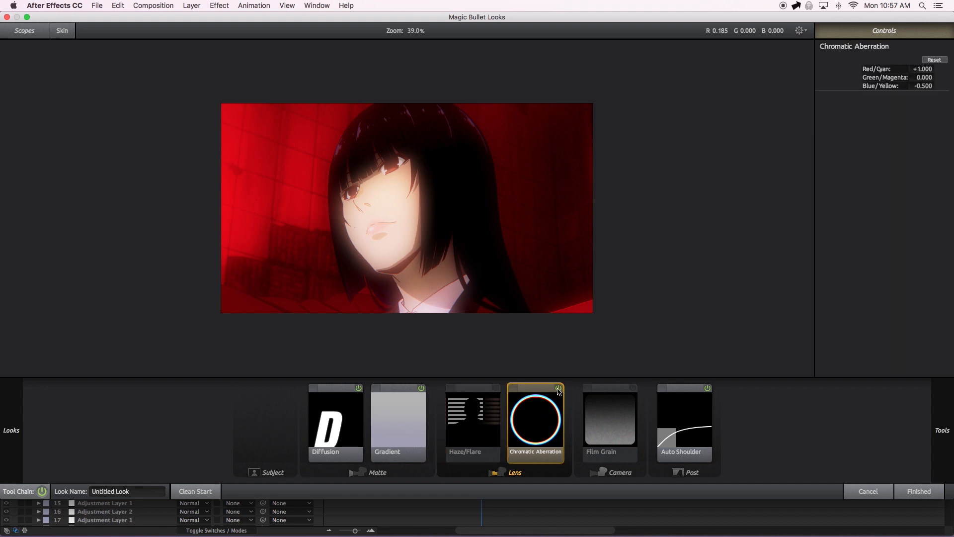
pyautogui.scroll(2, 539, 284)
pyautogui.scroll(1, 542, 284)
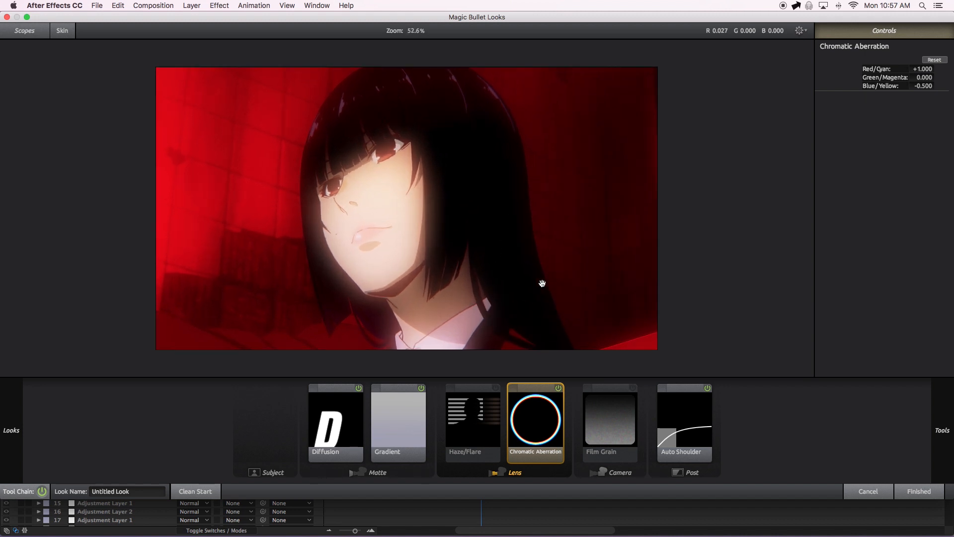
pyautogui.click(558, 388)
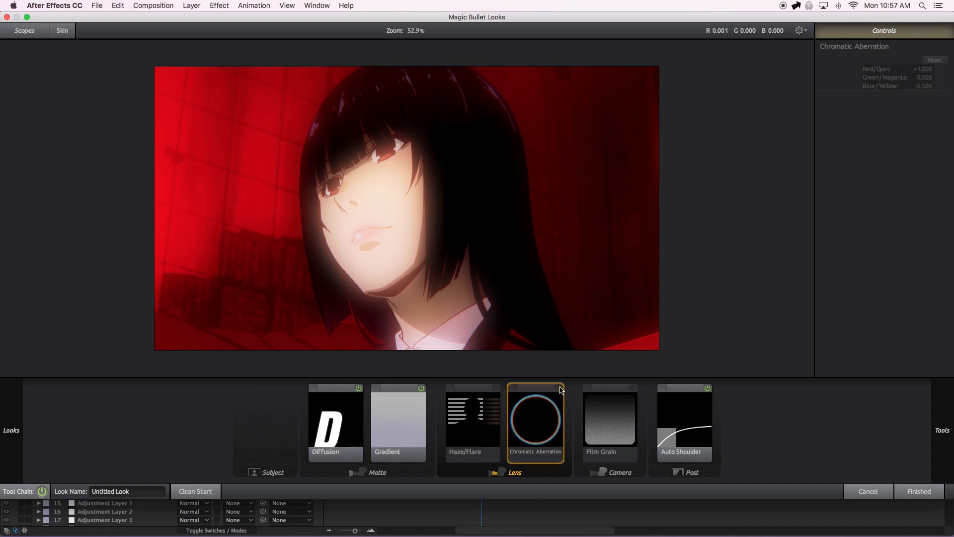
pyautogui.click(559, 387)
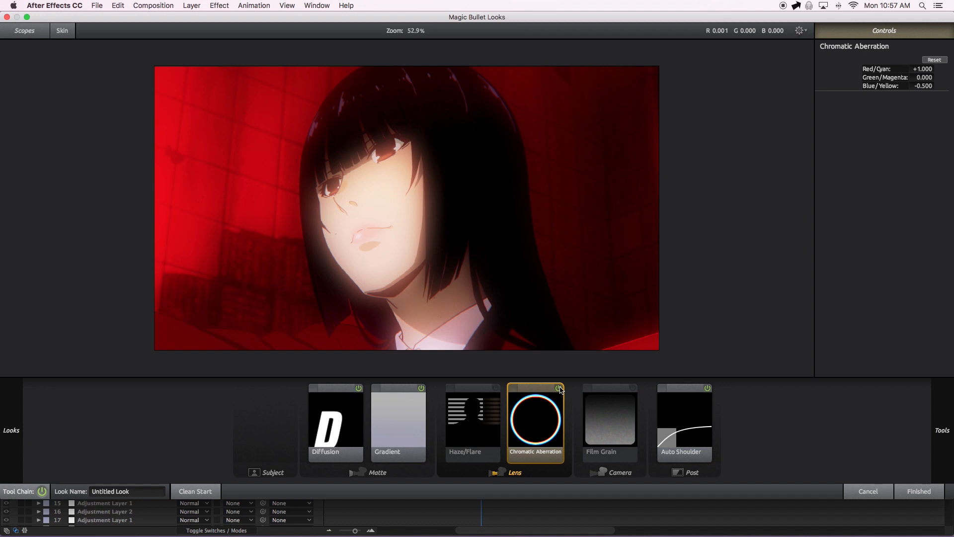
pyautogui.click(558, 387)
pyautogui.click(558, 387)
# View the Film Grain settings, compare the image with Auto Shoulder off and on, leaving it on, and finish the look.
pyautogui.click(631, 391)
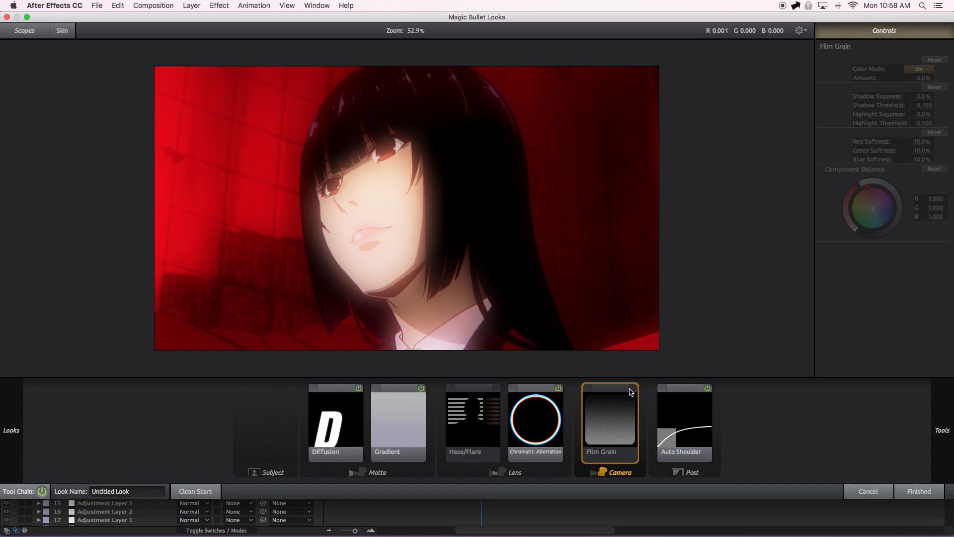
pyautogui.click(683, 425)
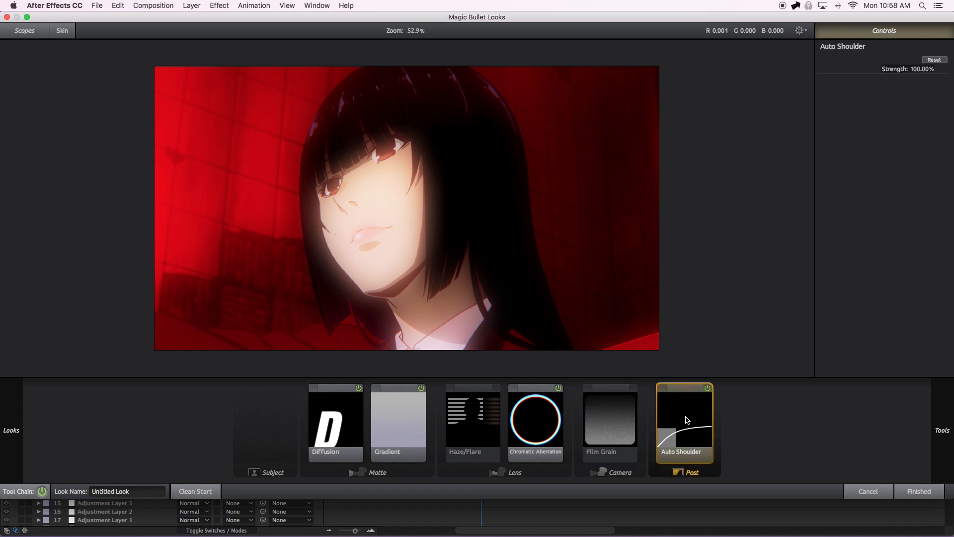
pyautogui.click(707, 388)
pyautogui.click(709, 389)
pyautogui.click(709, 389)
pyautogui.click(709, 389)
pyautogui.click(709, 389)
pyautogui.click(709, 390)
pyautogui.click(708, 389)
pyautogui.click(708, 389)
pyautogui.click(708, 389)
pyautogui.click(708, 389)
pyautogui.click(708, 389)
pyautogui.click(708, 389)
pyautogui.click(912, 485)
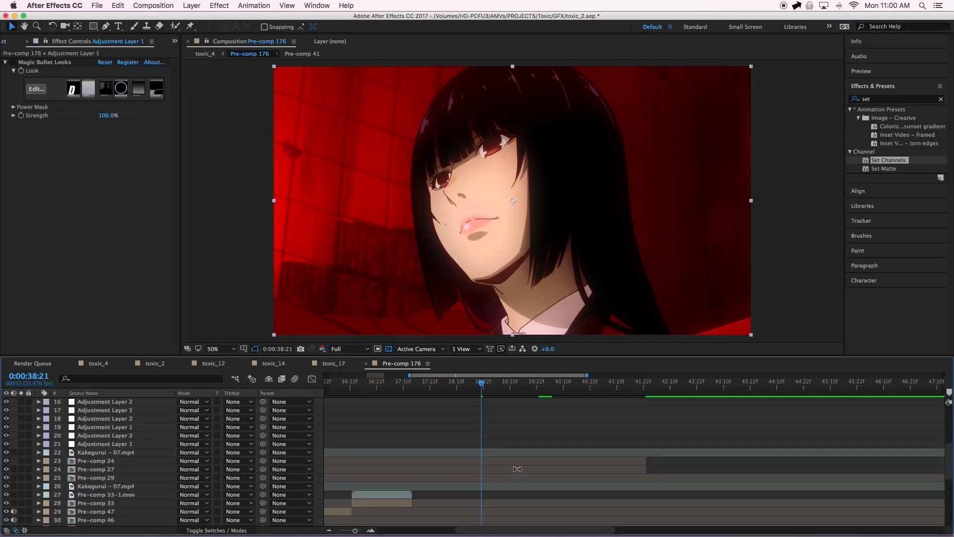
# Select the Adjustment Layer 1 on layer 9 and turn its Magic Bullet Looks effect back on.
pyautogui.scroll(8, 517, 469)
pyautogui.click(135, 453)
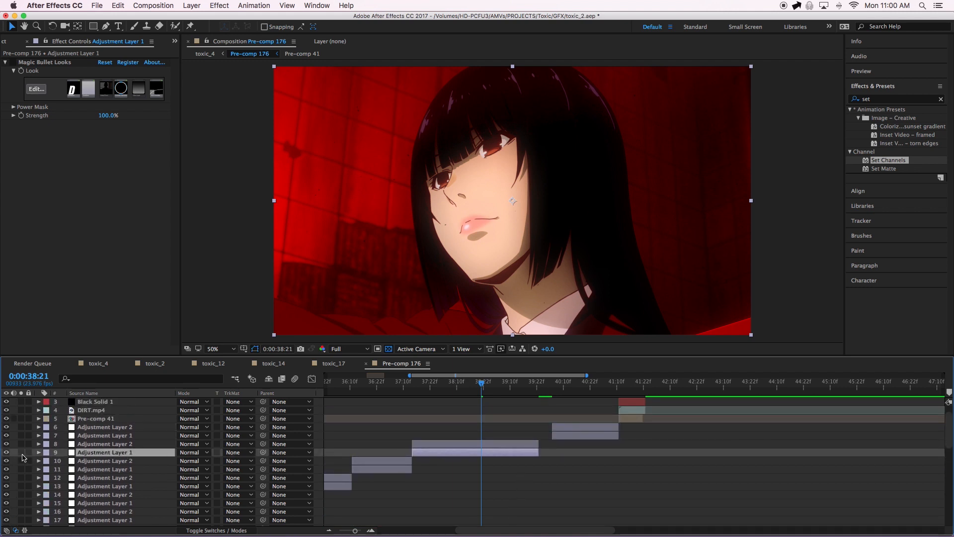
pyautogui.click(12, 64)
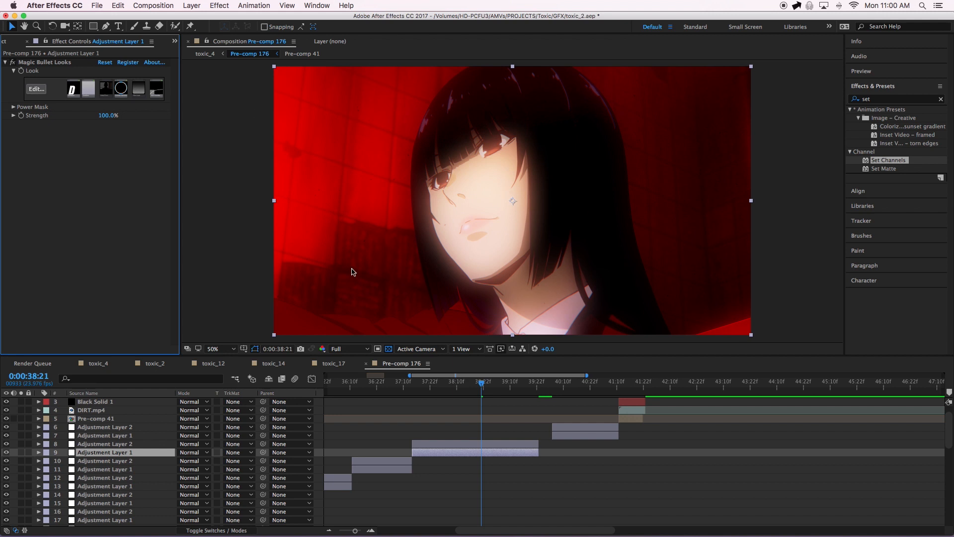
# Turn on Magic Bullet Looks for the Adjustment Layer 2 on layer 8 and open its look for editing.
pyautogui.click(115, 444)
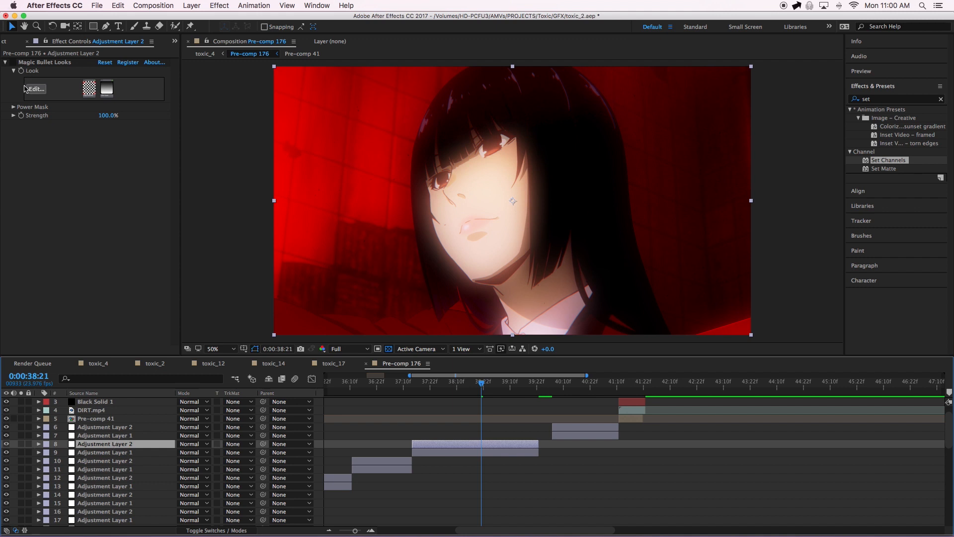
pyautogui.click(12, 62)
pyautogui.click(13, 64)
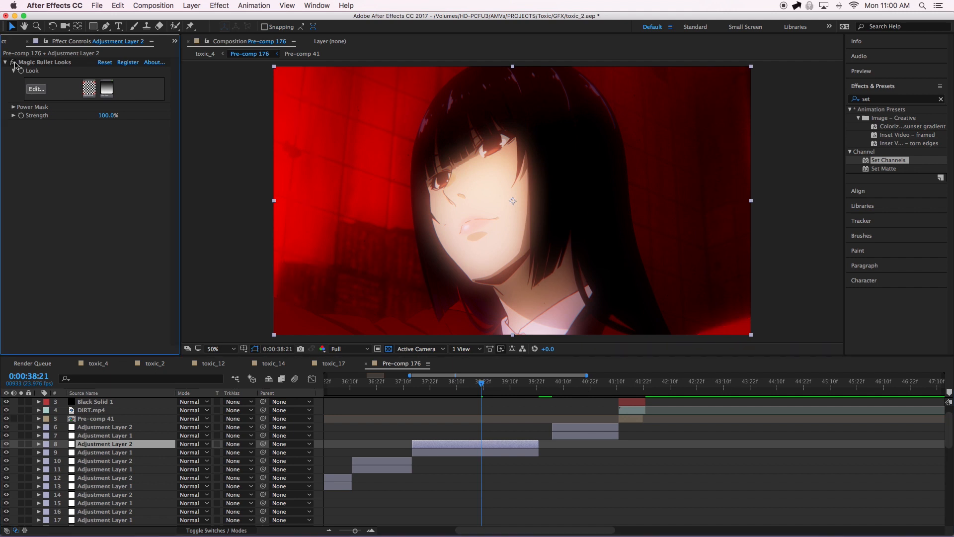
pyautogui.click(39, 89)
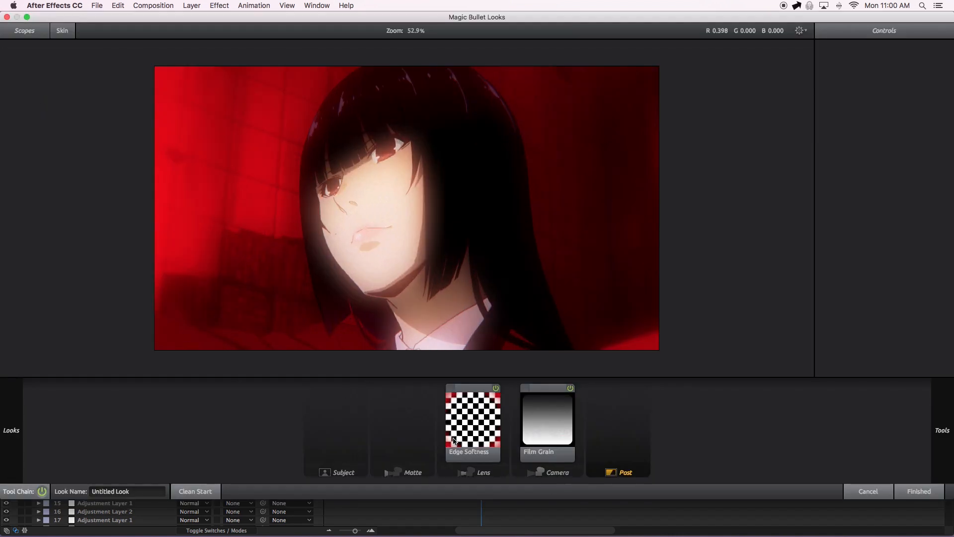
# Compare the image with the Edge Softness and Film Grain tools each off and on, leaving both on.
pyautogui.click(463, 433)
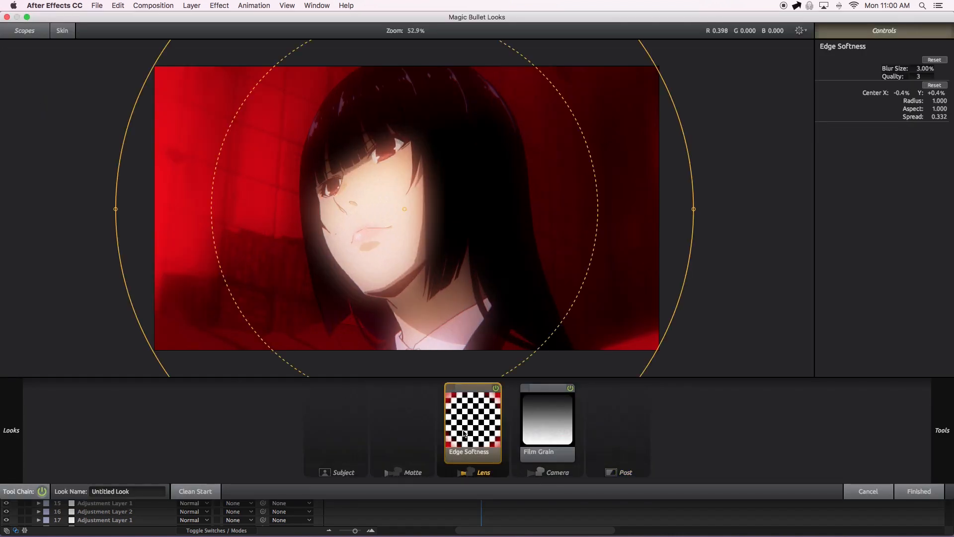
pyautogui.click(495, 388)
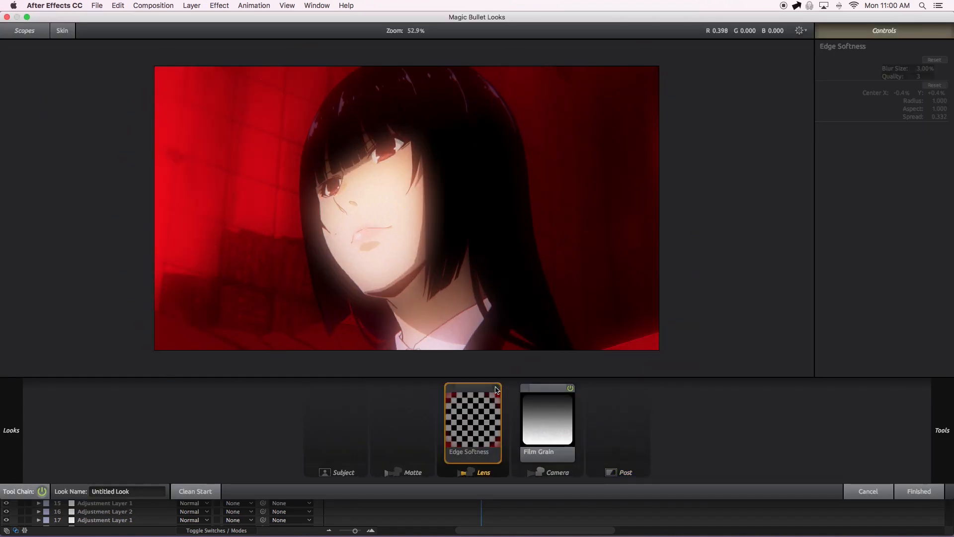
pyautogui.click(495, 388)
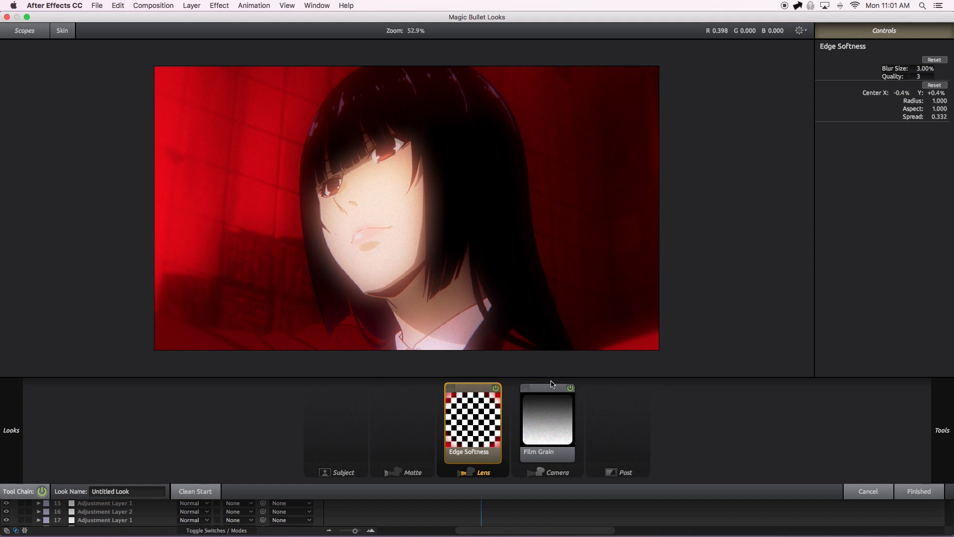
pyautogui.click(571, 388)
pyautogui.click(571, 388)
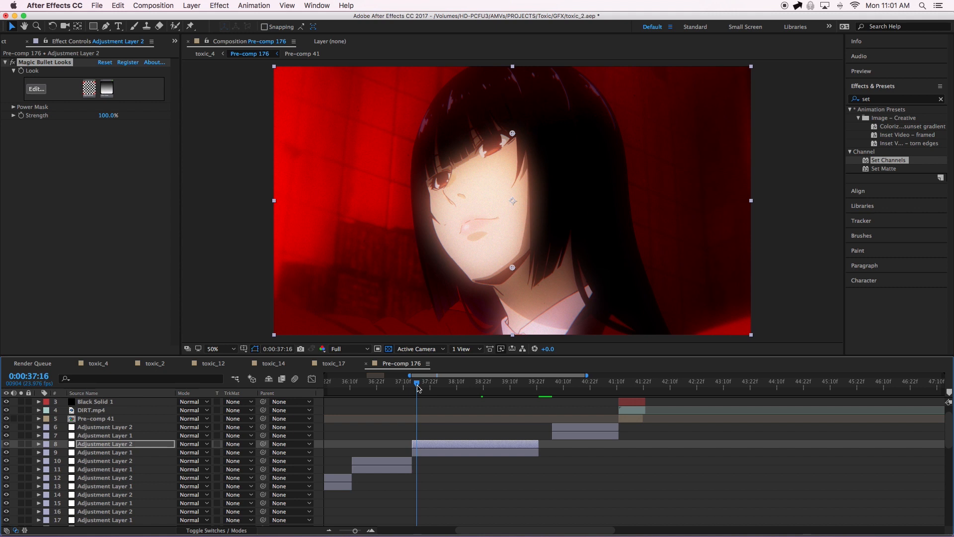
# Switch to the toxic_4 composition and limit its work area to the layer 8 Pre-comp 176 clip, starting at 0:00:38:04.
pyautogui.press('pageup')
pyautogui.press('pageup')
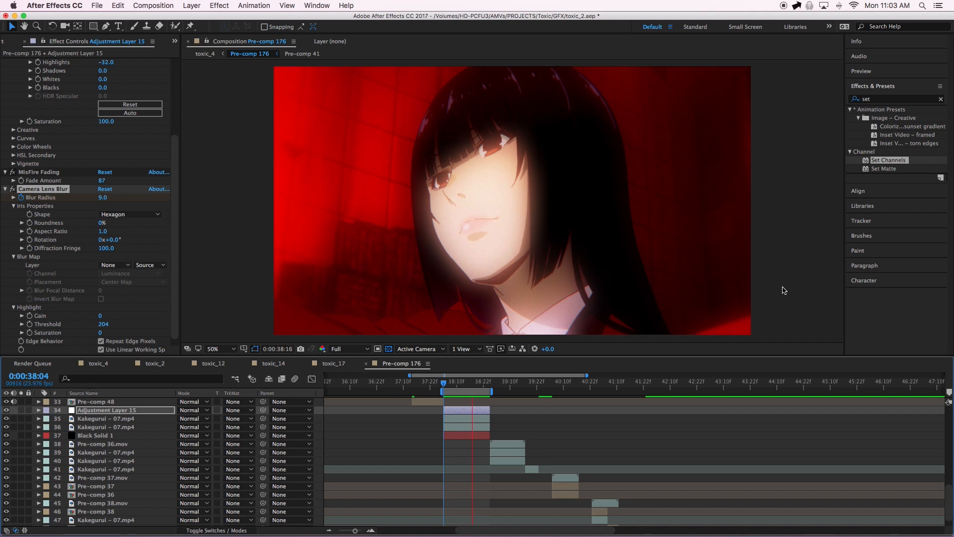
pyautogui.click(98, 363)
pyautogui.click(450, 387)
pyautogui.moveTo(450, 387); pyautogui.dragTo(446, 390)
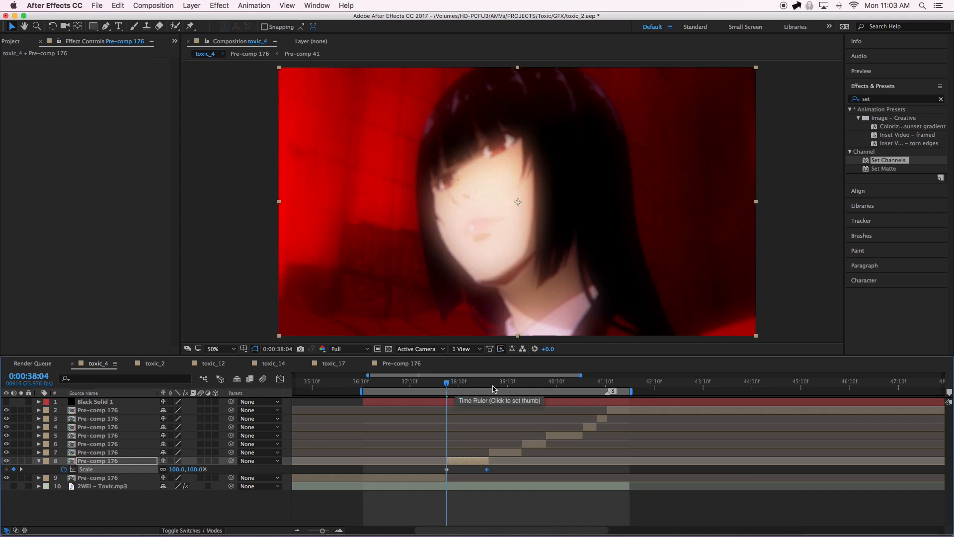
pyautogui.press('b')
pyautogui.moveTo(631, 392); pyautogui.dragTo(491, 400)
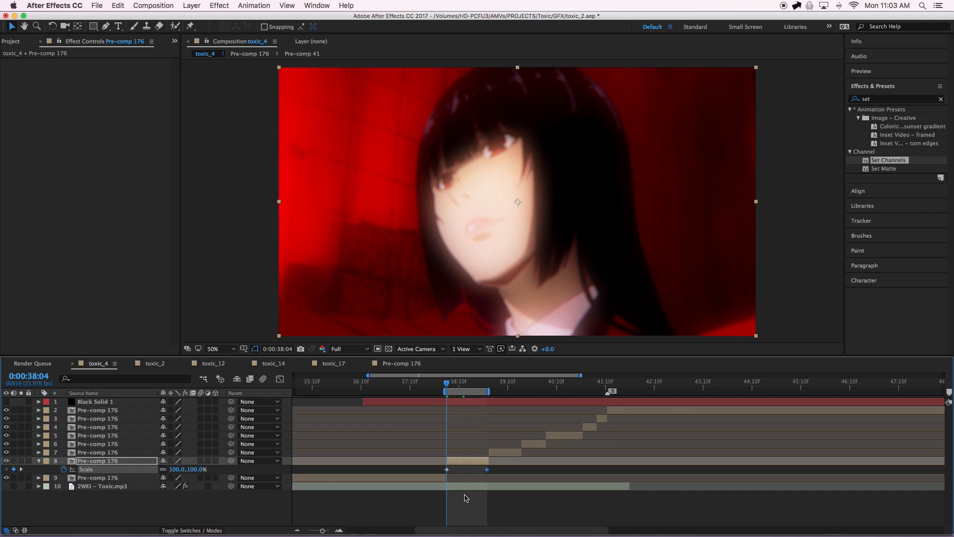
# Examine the Scale keyframes of the layer 8 Pre-comp 176 in toxic_4, with the playhead at 0:00:38:04.
pyautogui.click(459, 465)
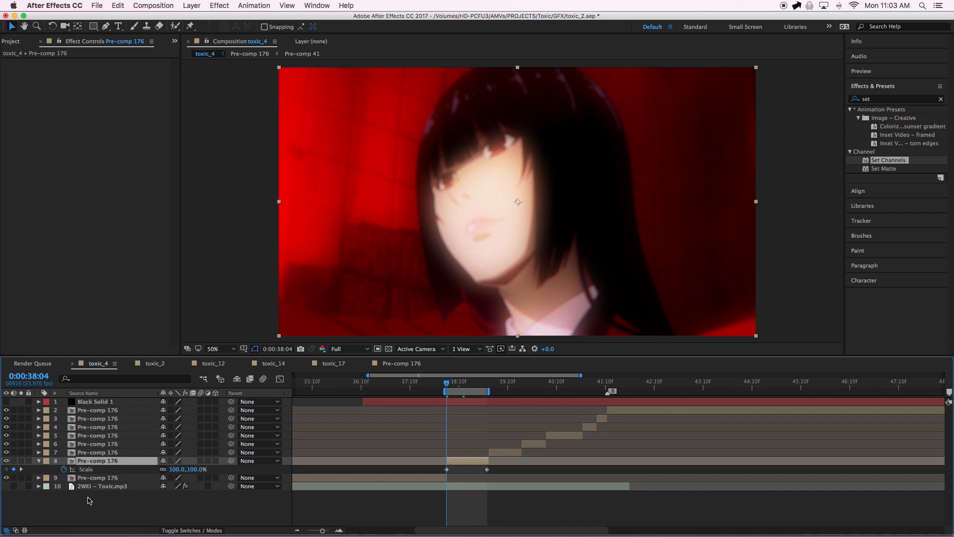
pyautogui.click(91, 470)
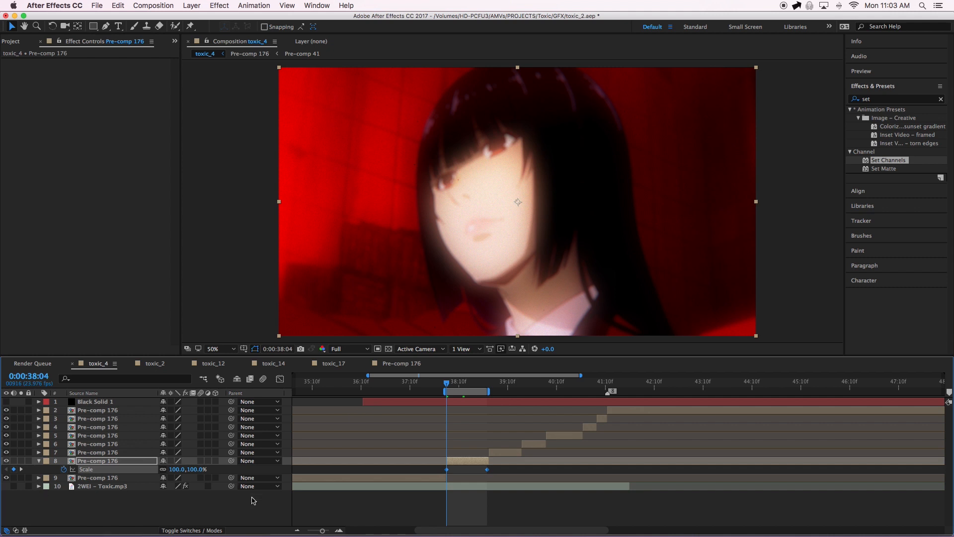
pyautogui.click(469, 487)
pyautogui.click(447, 469)
pyautogui.moveTo(450, 384)
pyautogui.mouseDown()
pyautogui.moveTo(486, 390)
pyautogui.moveTo(447, 386)
pyautogui.mouseUp()
# Preview the clip inside Pre-comp 176 from 0:00:38:04 and return to the toxic_4 composition.
pyautogui.click(411, 366)
pyautogui.press('space')
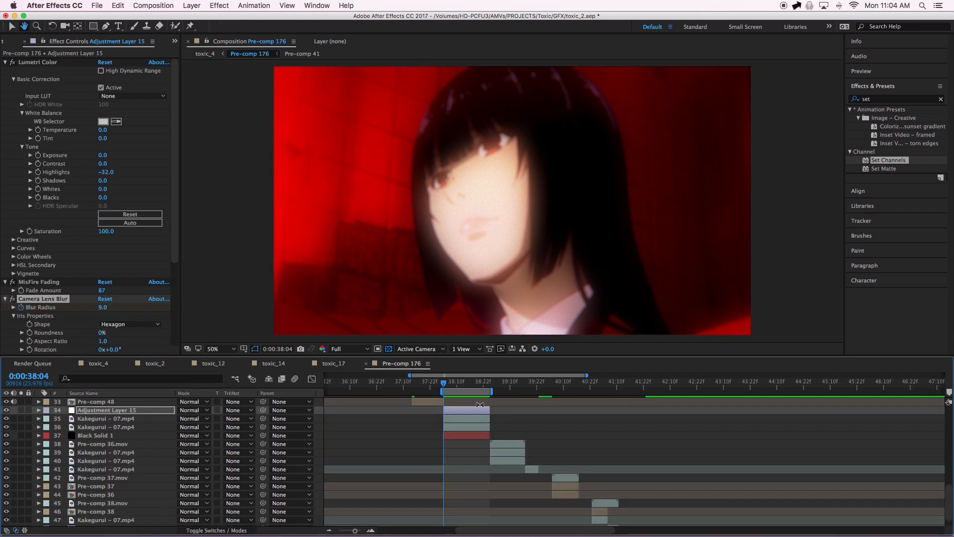
pyautogui.press('space')
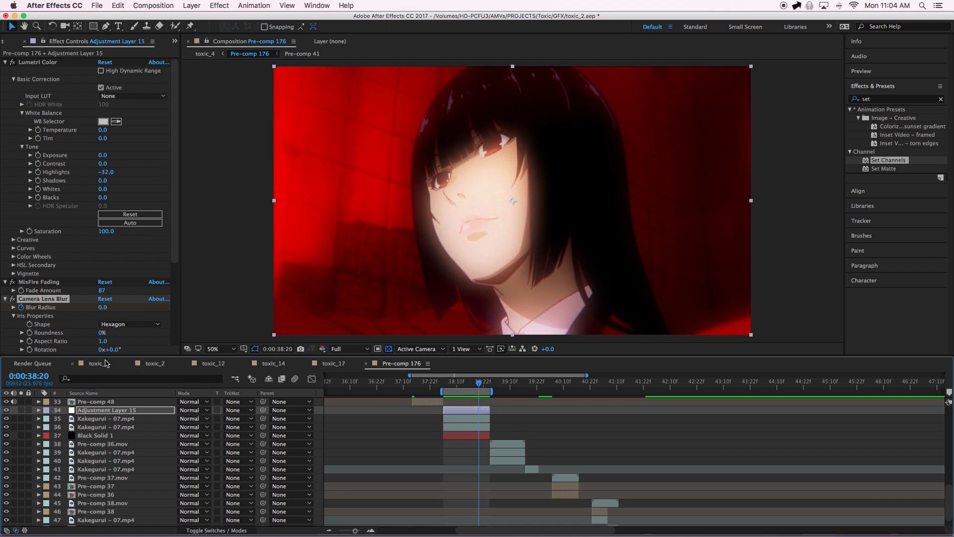
pyautogui.click(101, 366)
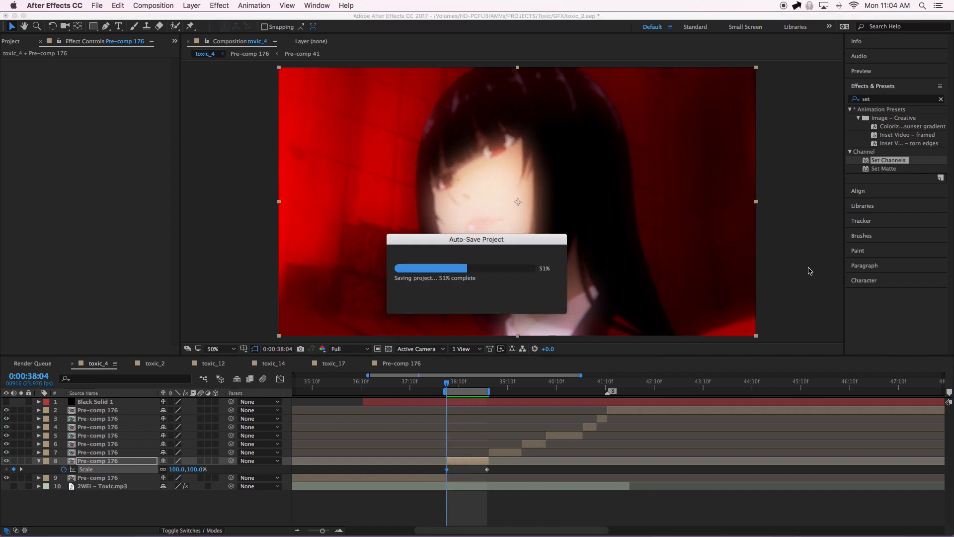
# Open Pre-comp 175 from the toxic_2 composition and solo its Pre-comp 174 layer.
pyautogui.click(156, 364)
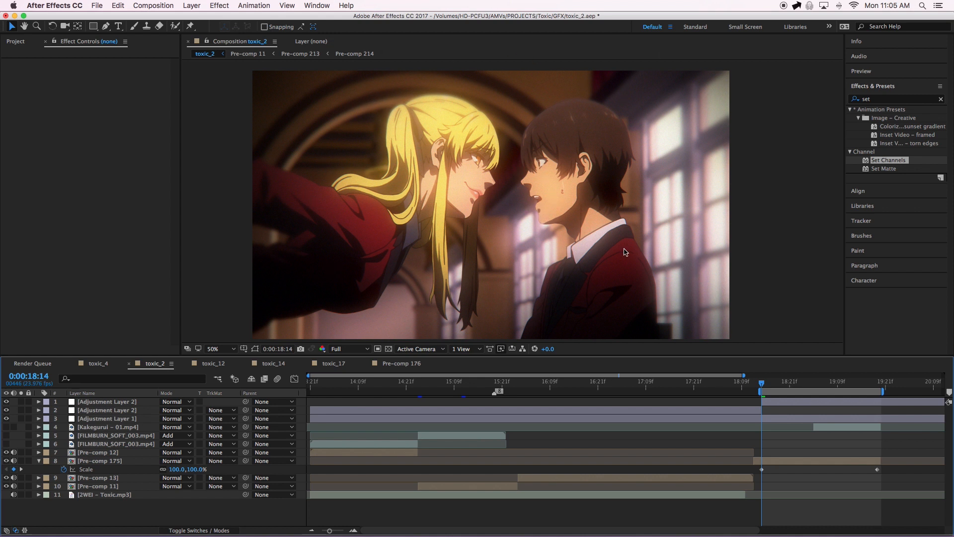
pyautogui.doubleClick(788, 464)
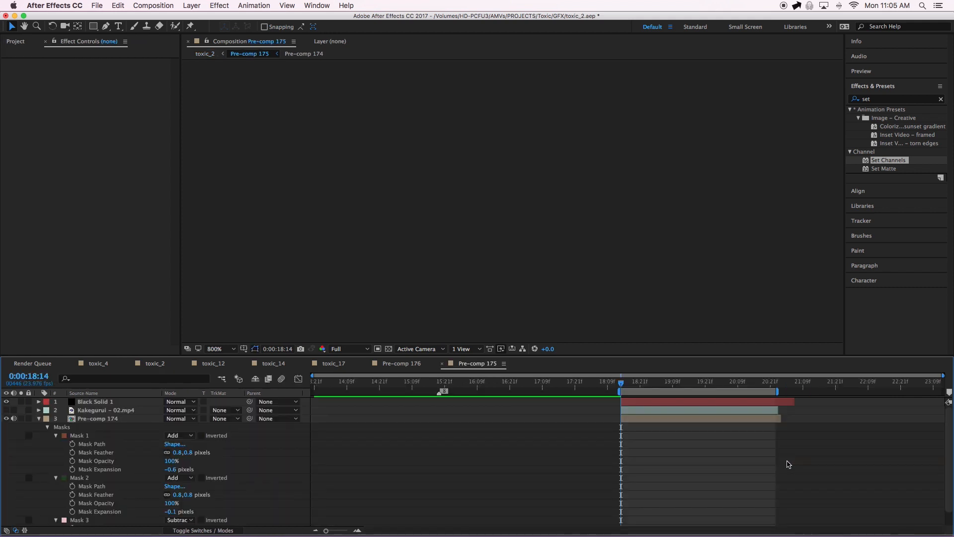
pyautogui.click(39, 418)
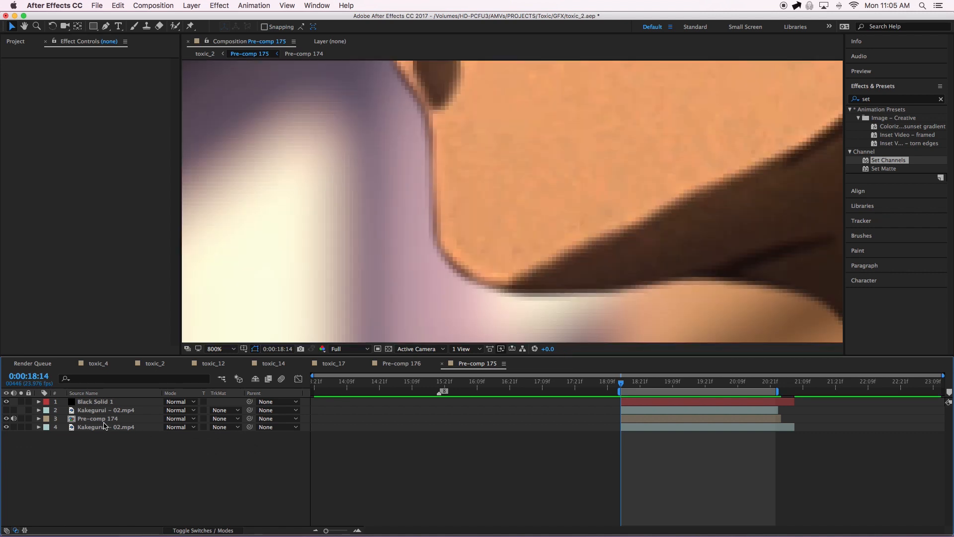
pyautogui.click(104, 425)
pyautogui.click(22, 419)
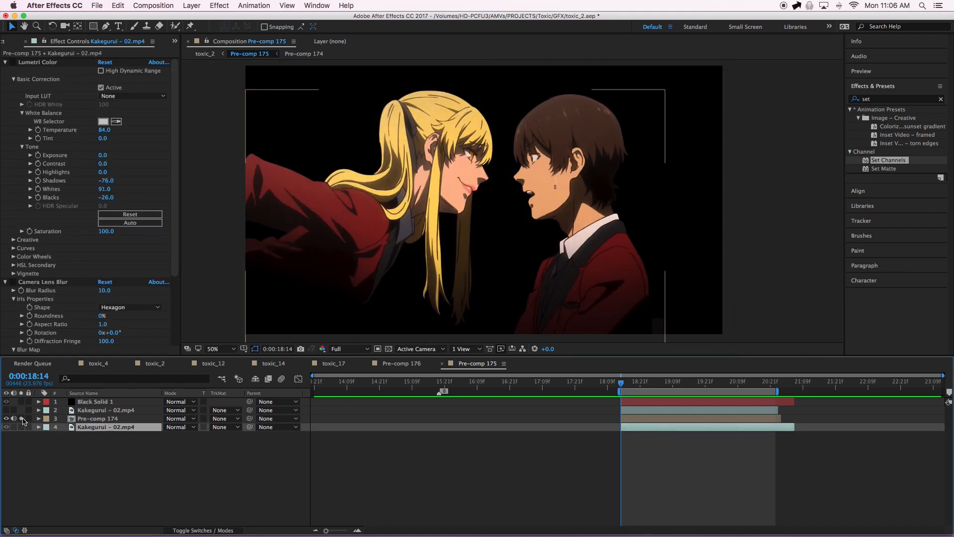
# Reveal the three masks on Pre-comp 174 and set all their modes to None.
pyautogui.click(94, 418)
pyautogui.press('m')
pyautogui.keyDown('shift'); pyautogui.click(80, 461); pyautogui.keyUp('shift')
pyautogui.click(183, 427)
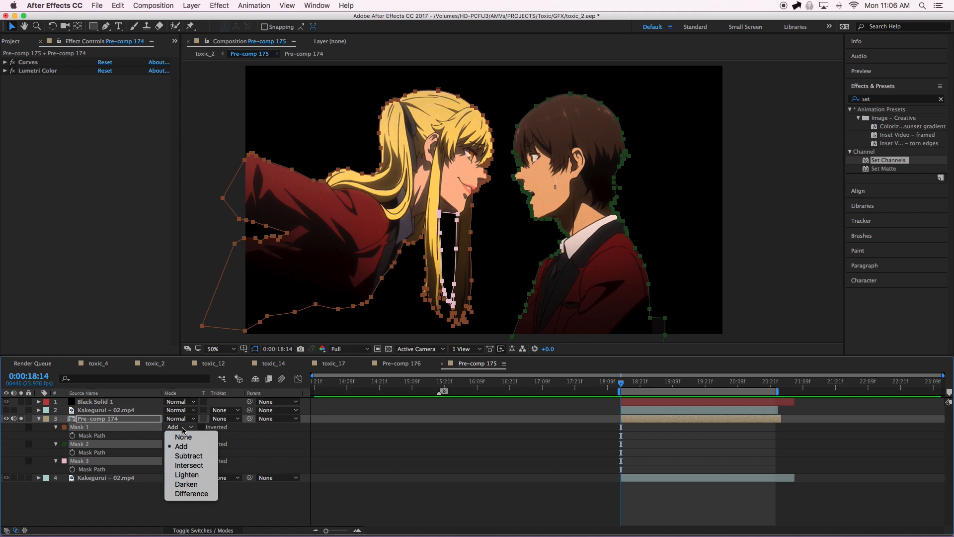
pyautogui.click(190, 439)
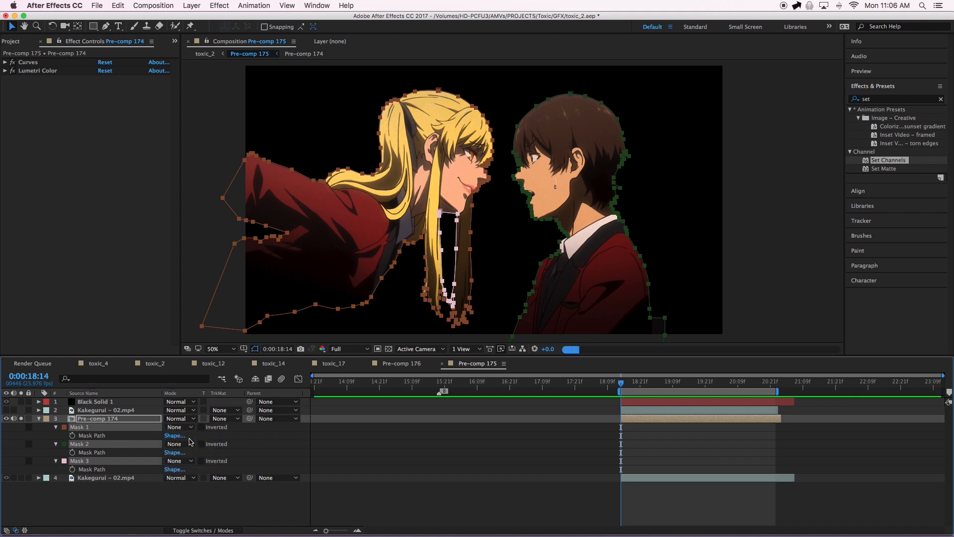
pyautogui.press('F2')
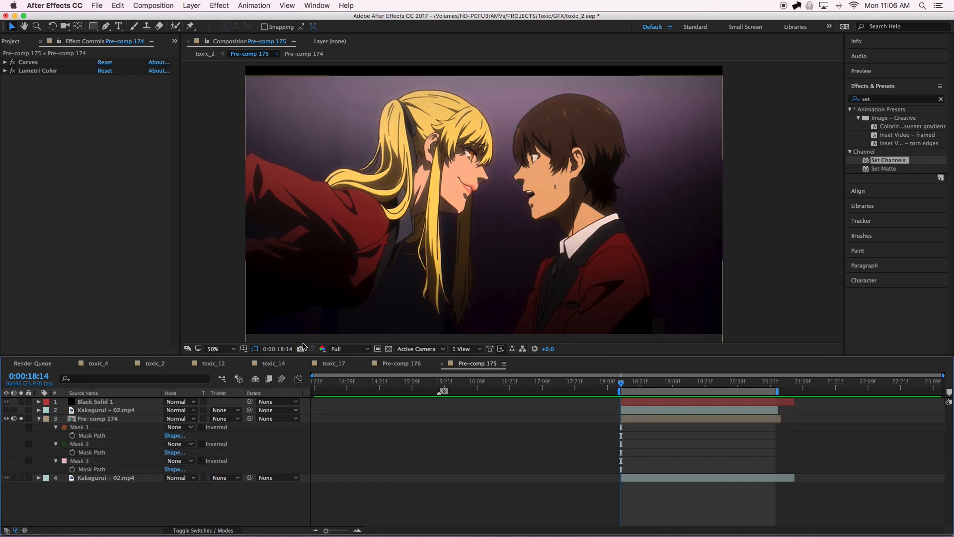
# Set Pre-comp 174's Position to 960.0, 540.0 and turn off its Curves effect.
pyautogui.click(104, 422)
pyautogui.press('p')
pyautogui.press('F2')
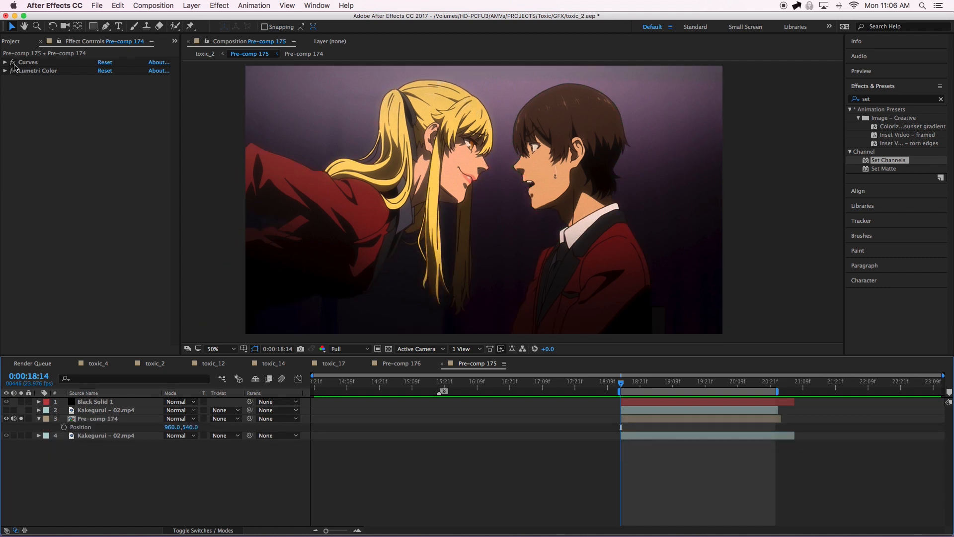
pyautogui.click(12, 63)
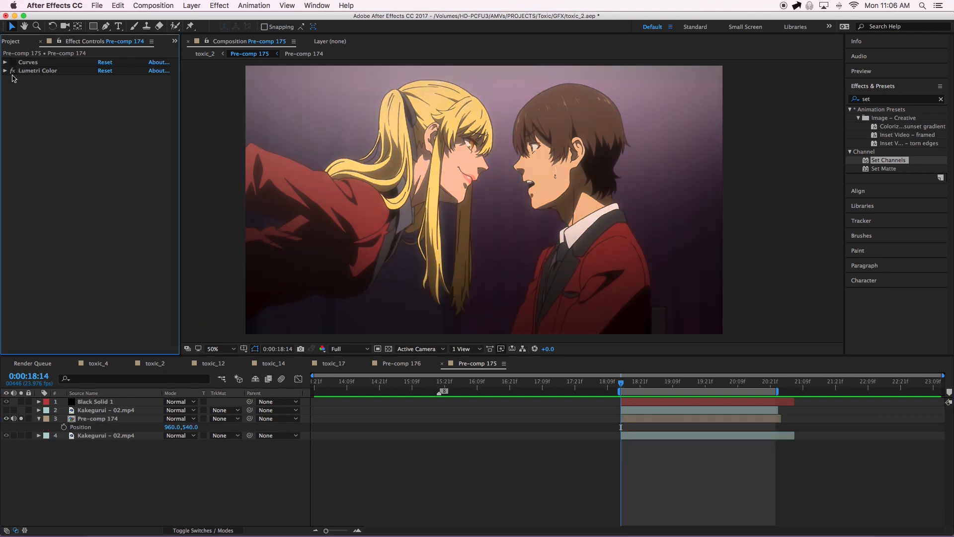
# Turn off Pre-comp 174's Lumetri Color, then re-enable Curves and Lumetri Color one after the other with their settings expanded.
pyautogui.click(12, 71)
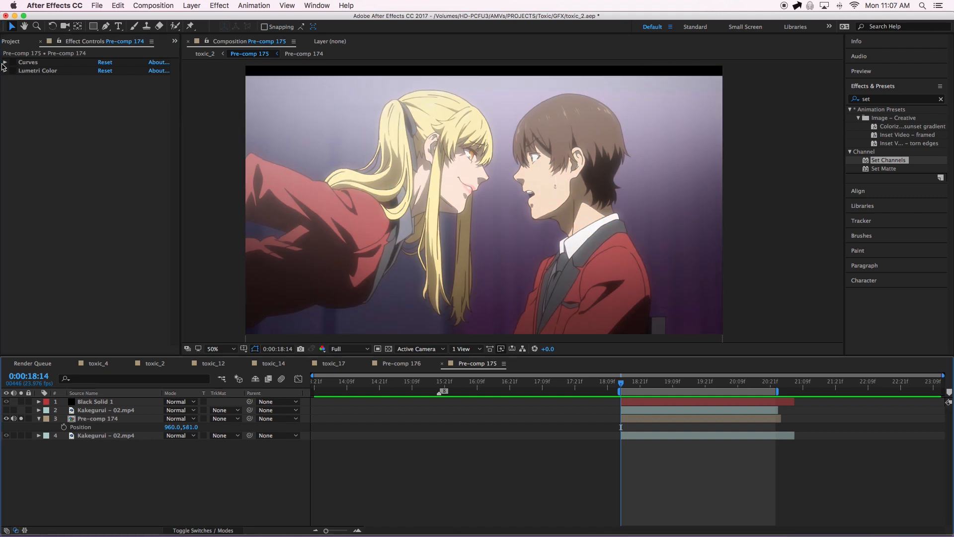
pyautogui.click(6, 62)
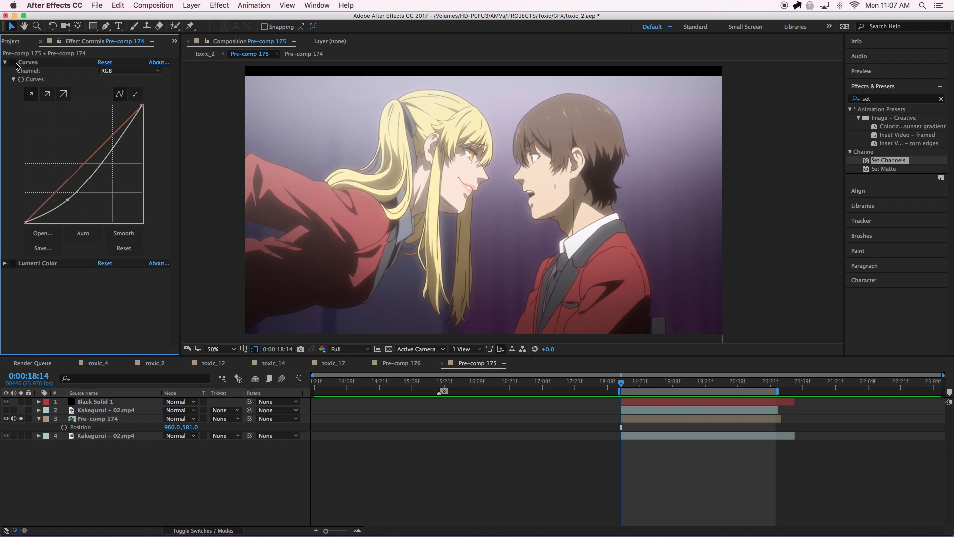
pyautogui.click(15, 62)
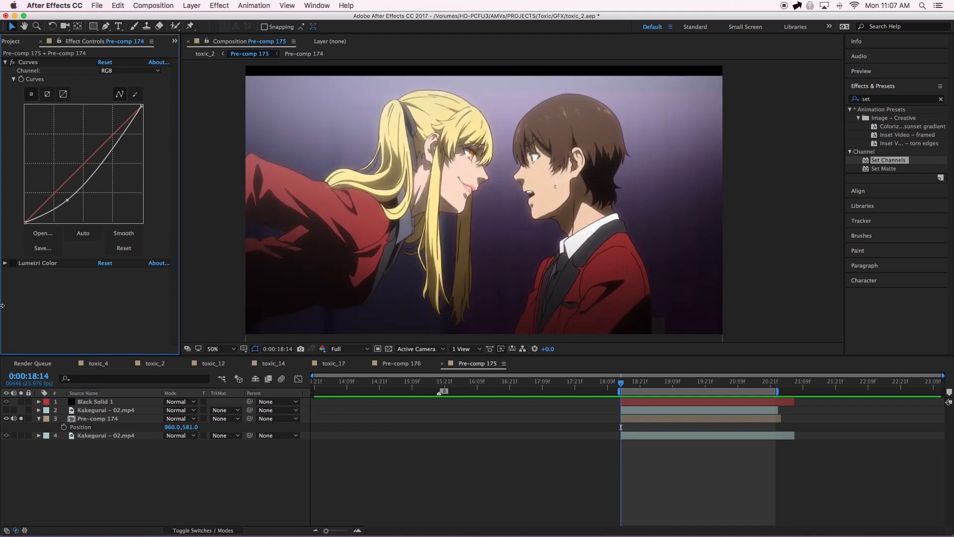
pyautogui.click(6, 263)
pyautogui.scroll(-5, 14, 264)
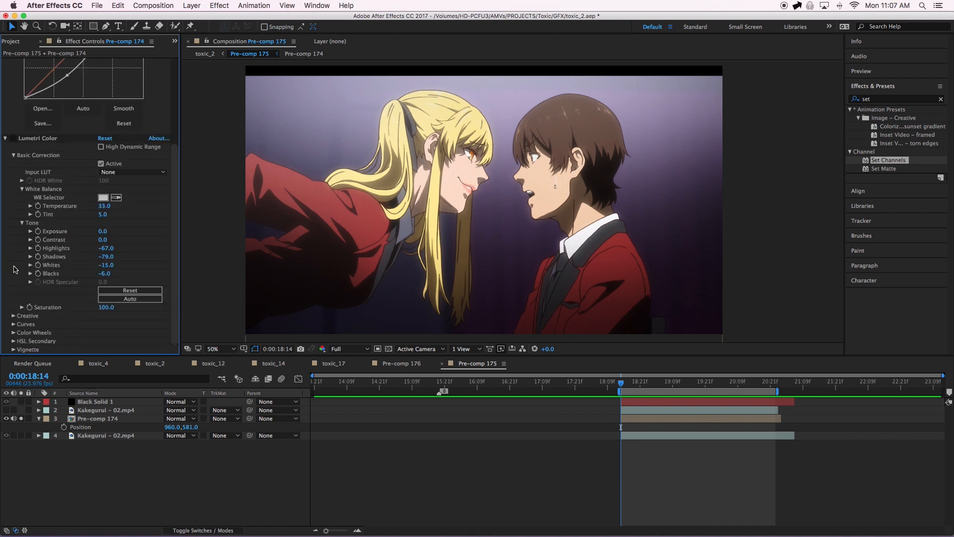
pyautogui.click(13, 139)
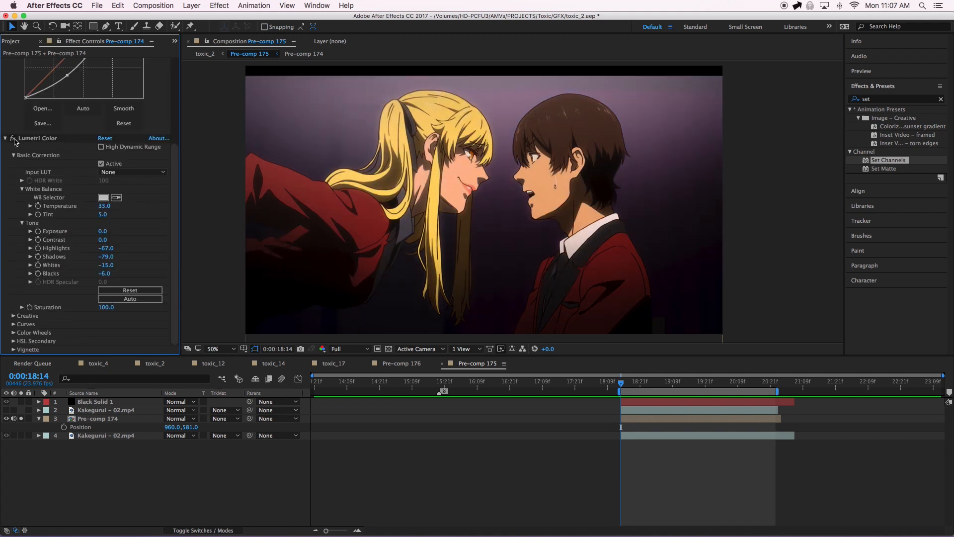
# Reveal the masks on Pre-comp 174 and set the modes of Mask 1, Mask 2 and Mask 3 to Add.
pyautogui.click(95, 418)
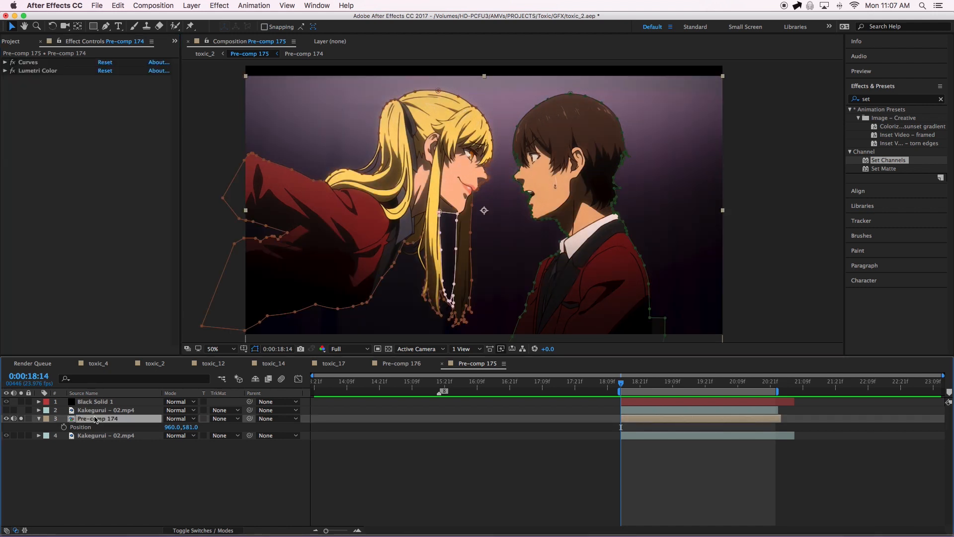
pyautogui.press('m')
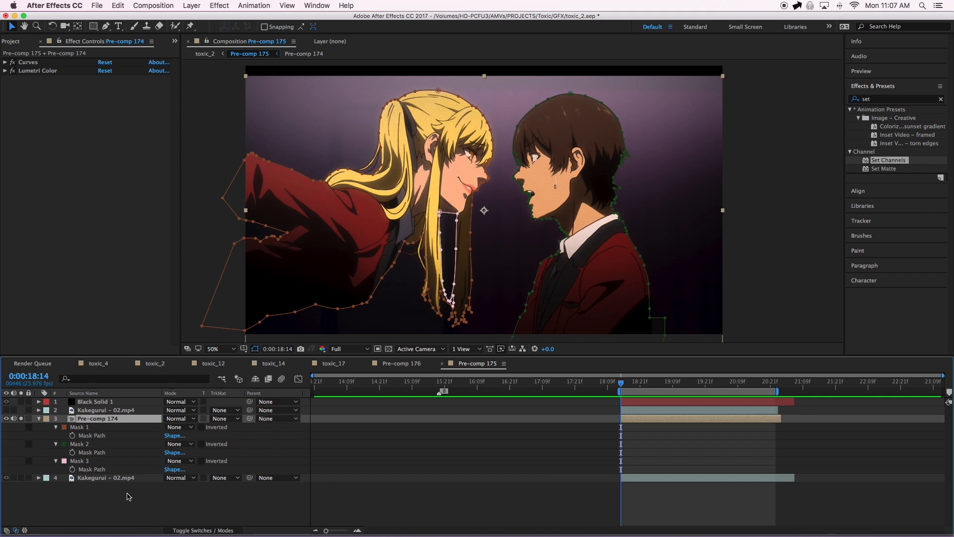
pyautogui.click(85, 428)
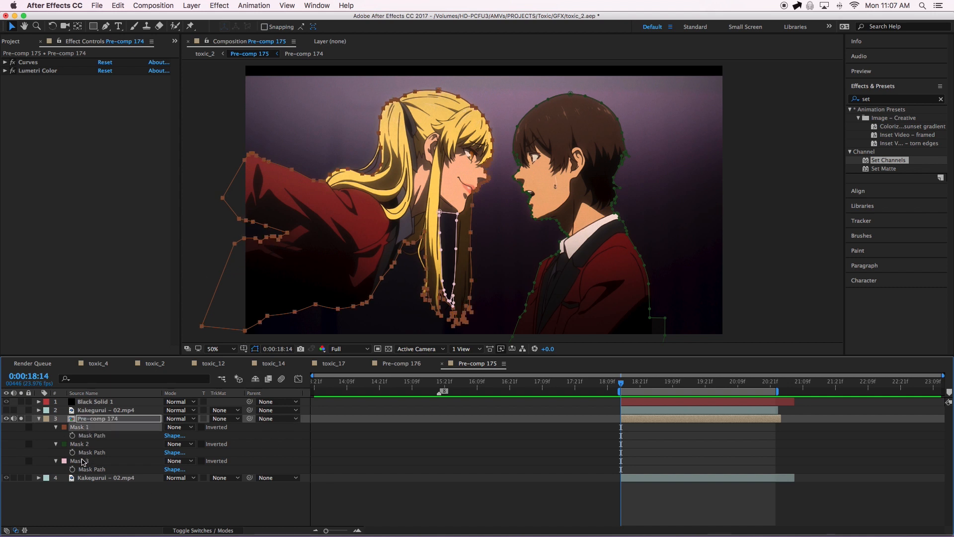
pyautogui.keyDown('shift'); pyautogui.click(82, 462); pyautogui.keyUp('shift')
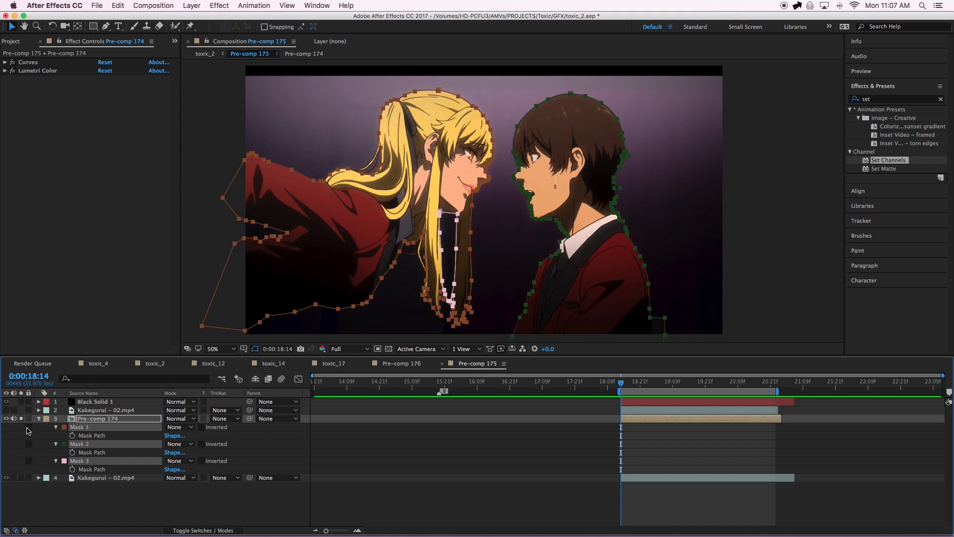
pyautogui.click(177, 427)
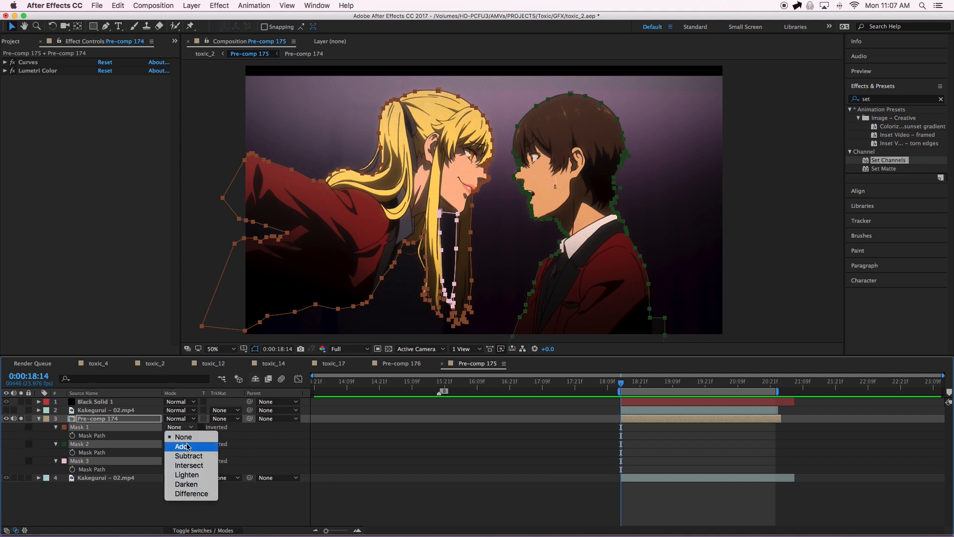
pyautogui.click(187, 446)
pyautogui.click(119, 494)
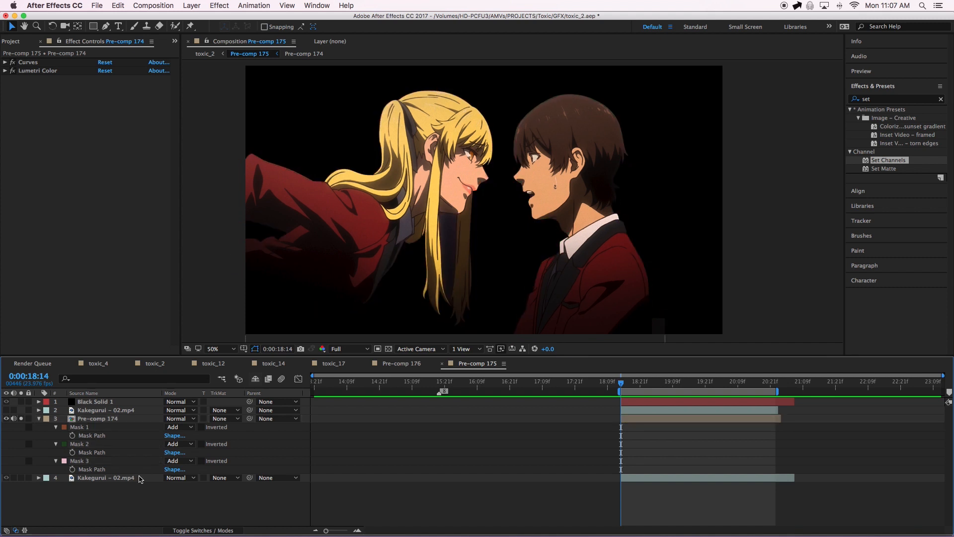
pyautogui.click(180, 444)
pyautogui.click(189, 470)
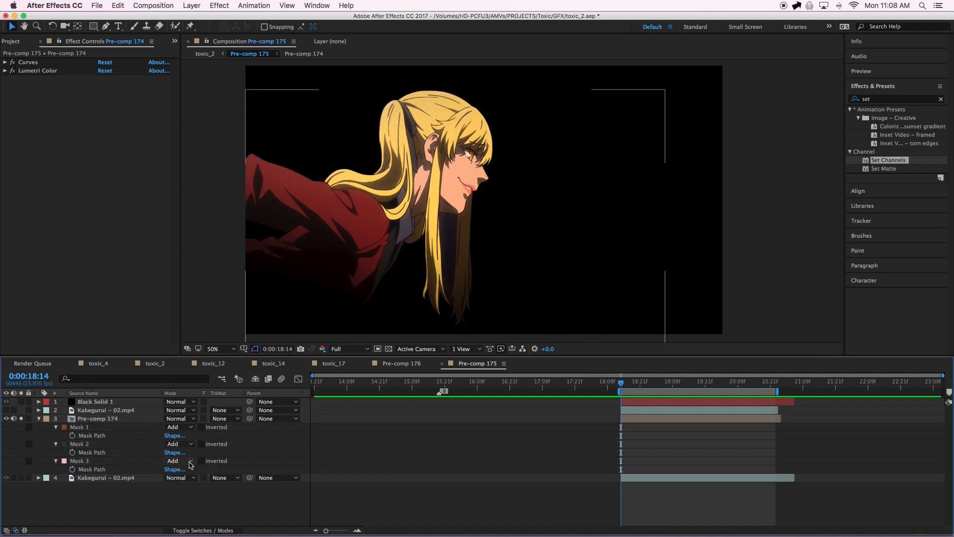
pyautogui.press('super+z')
# Set the mode of Mask 3 on Pre-comp 174 to Subtract.
pyautogui.click(187, 461)
pyautogui.click(188, 491)
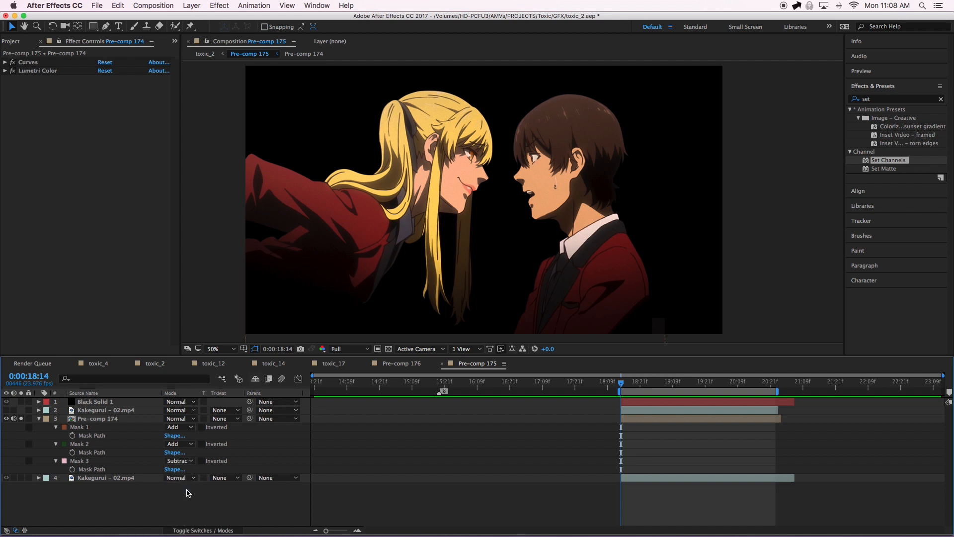
# Solo the lowest Kakegurui – 02.mp4 layer as the background and remove the solo from Pre-comp 174.
pyautogui.click(104, 478)
pyautogui.click(21, 478)
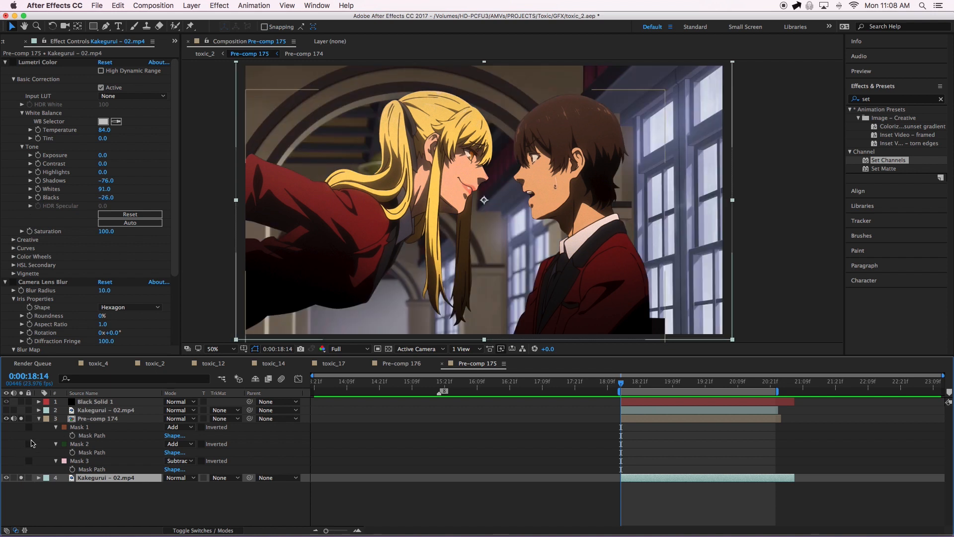
pyautogui.click(21, 418)
pyautogui.click(5, 62)
pyautogui.click(5, 70)
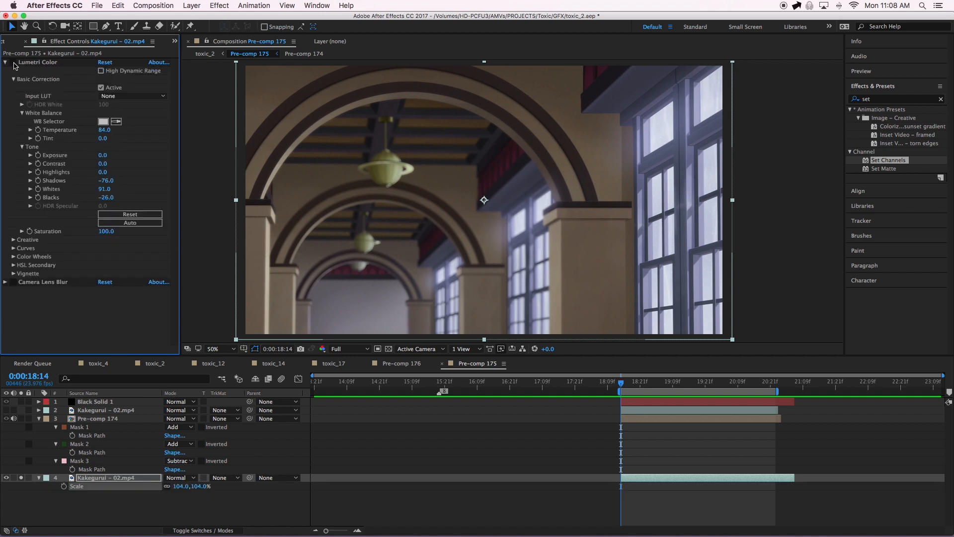
# Enable Lumetri Color and Camera Lens Blur on the background layer, expand the blur settings, and solo Pre-comp 174 alongside it.
pyautogui.click(13, 63)
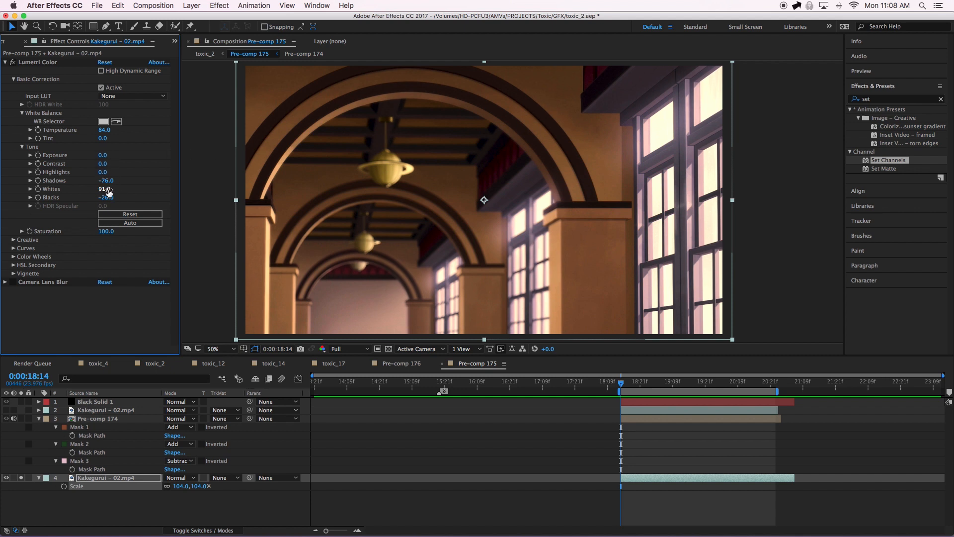
pyautogui.click(13, 282)
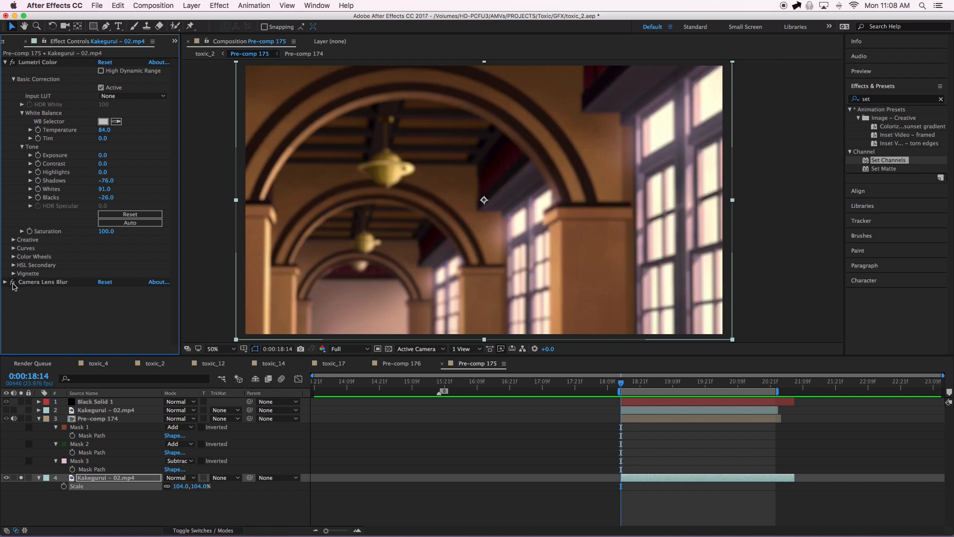
pyautogui.click(5, 282)
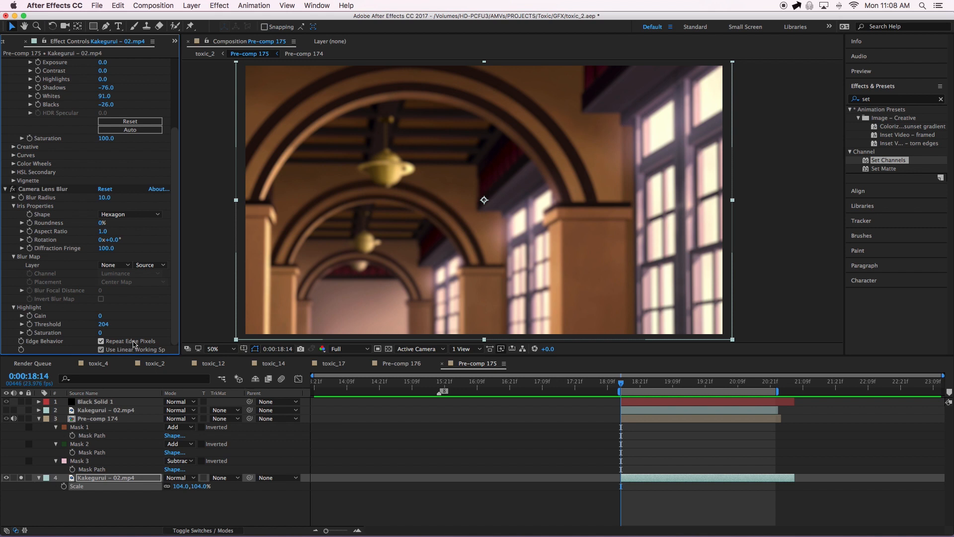
pyautogui.click(20, 418)
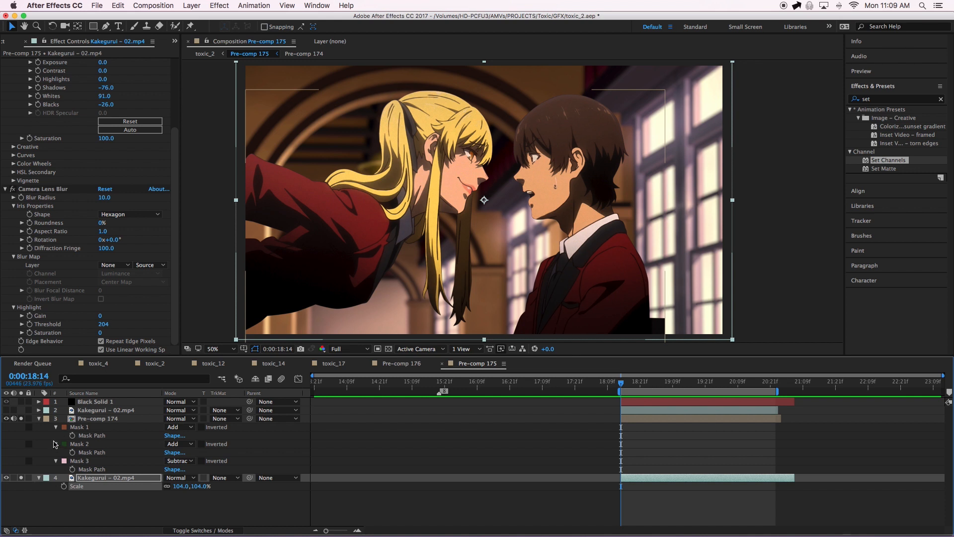
# Delete all three masks from Pre-comp 174 to expose its original background, and undo the deletion.
pyautogui.click(81, 428)
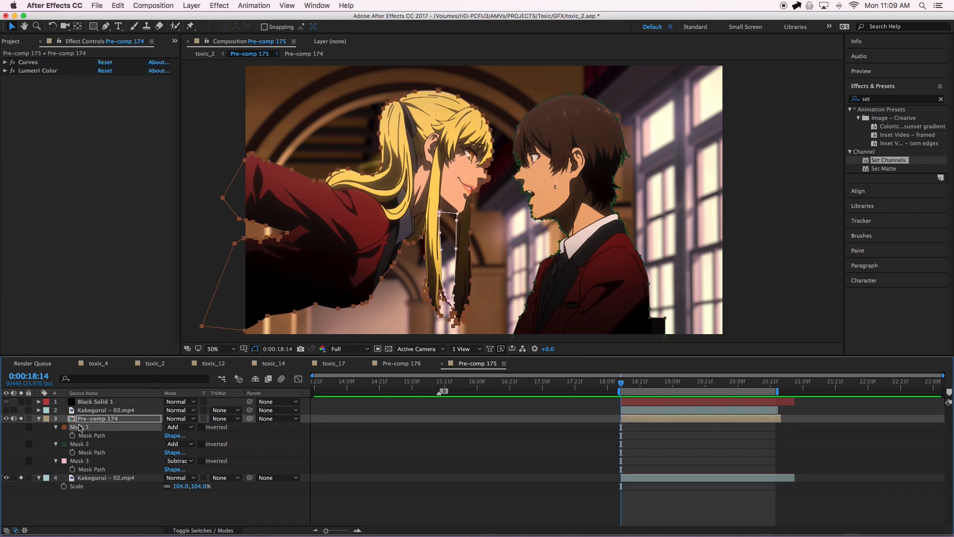
pyautogui.keyDown('shift'); pyautogui.click(91, 462); pyautogui.keyUp('shift')
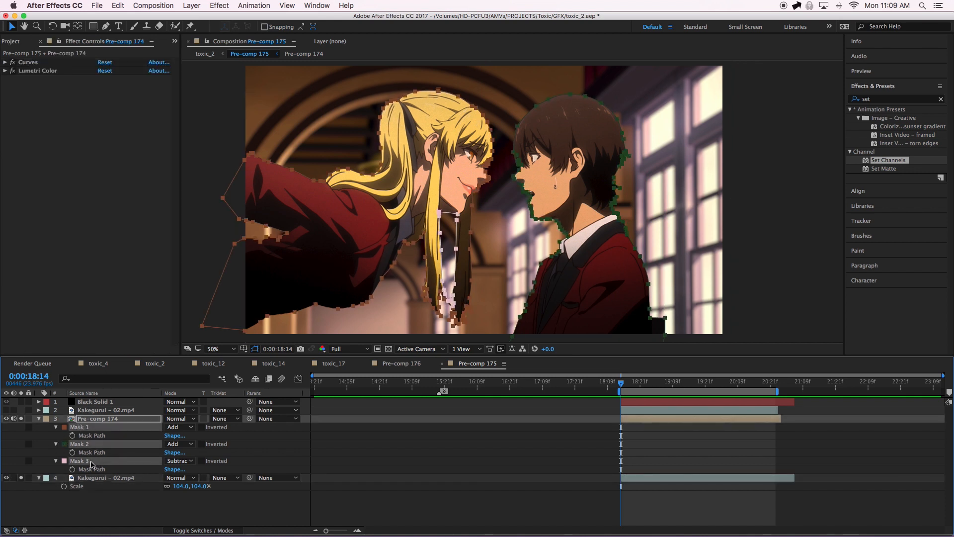
pyautogui.press('Delete')
pyautogui.click(171, 476)
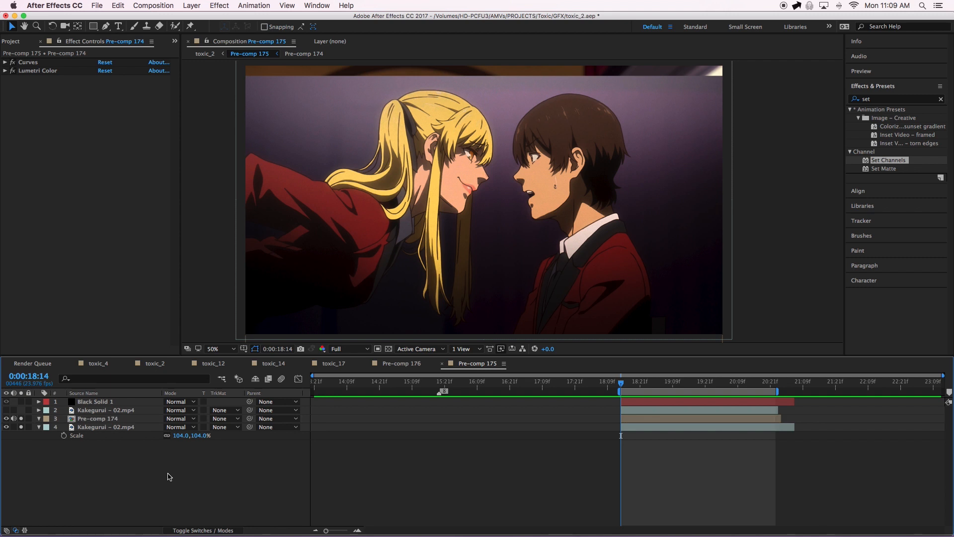
pyautogui.press('super+z')
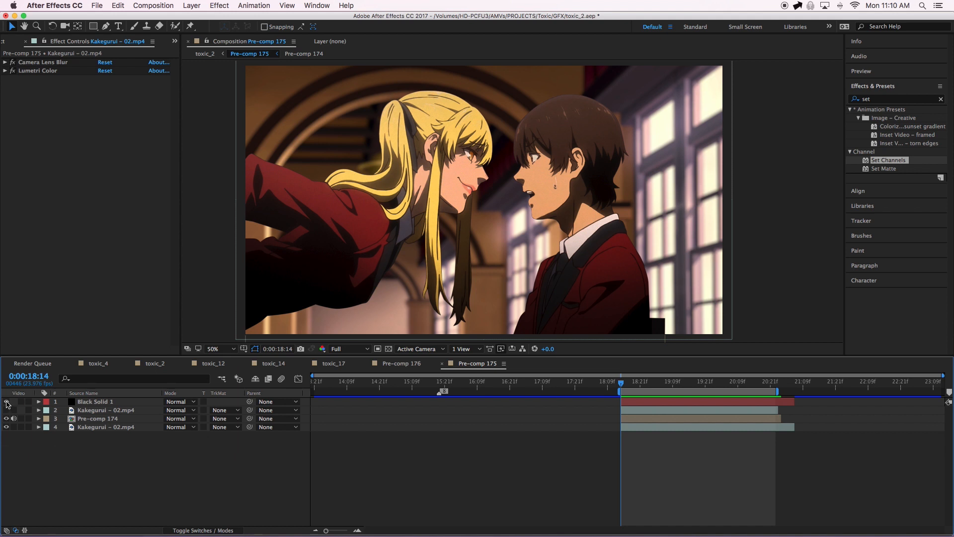
# Make the Black Solid 1 layer visible and reveal its mask with the whole mask outline in view.
pyautogui.click(6, 402)
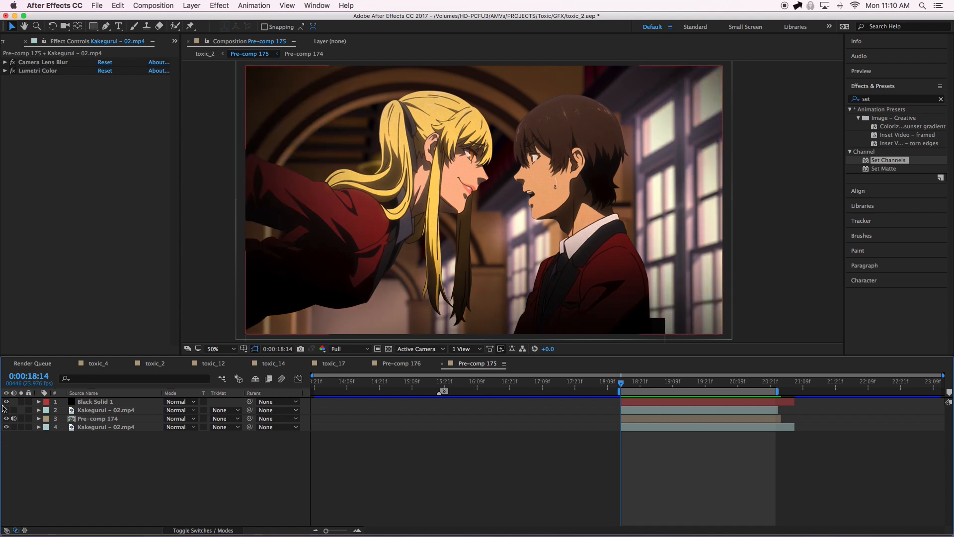
pyautogui.click(97, 404)
pyautogui.press(',')
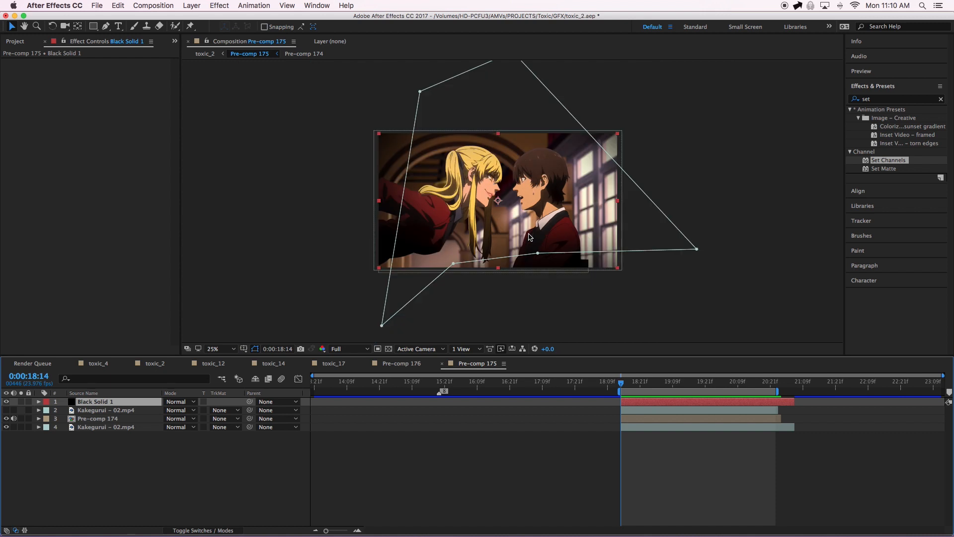
pyautogui.press('m')
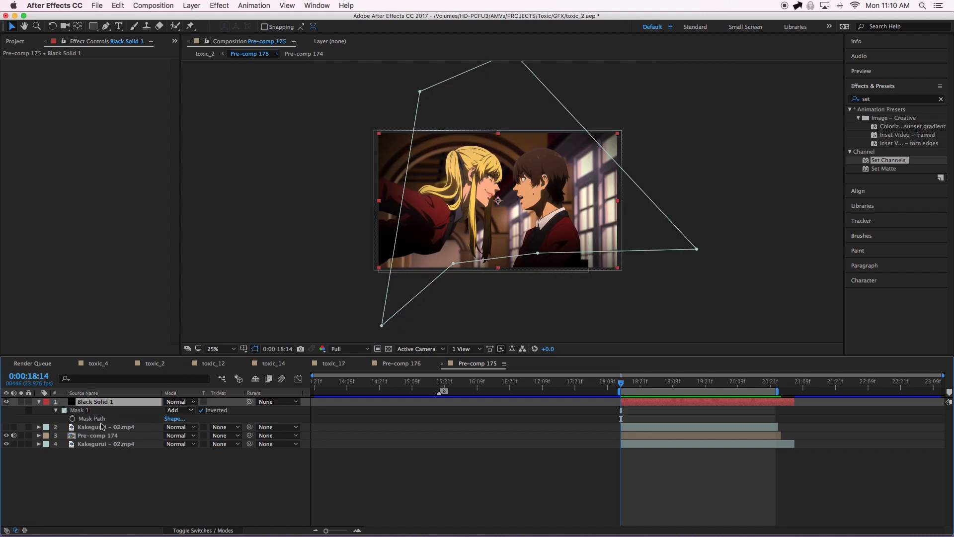
# Try Black Solid 1 without its mask and with Opacity at 100%, and undo both changes.
pyautogui.click(88, 419)
pyautogui.press('Delete')
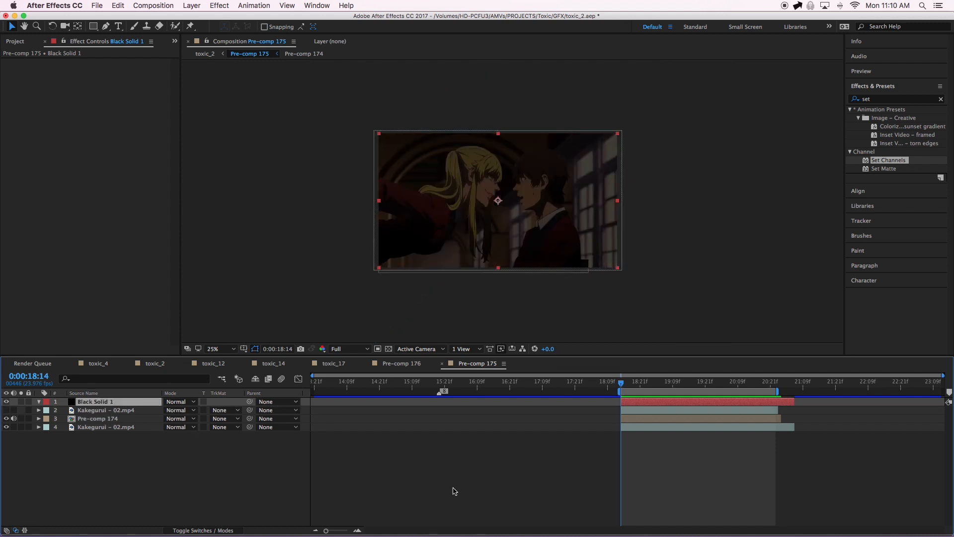
pyautogui.click(119, 402)
pyautogui.press('t')
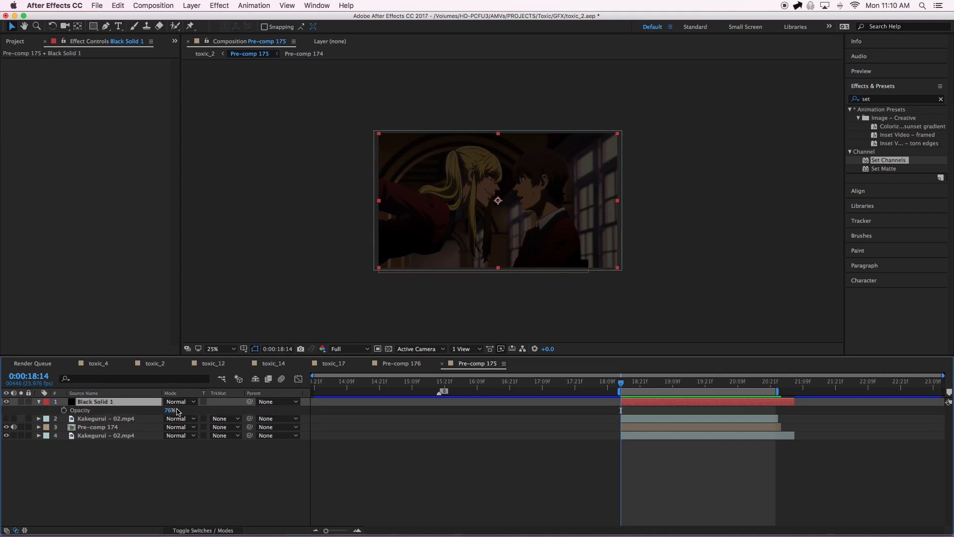
pyautogui.click(169, 410)
pyautogui.write('100')
pyautogui.press('Return')
pyautogui.click(246, 476)
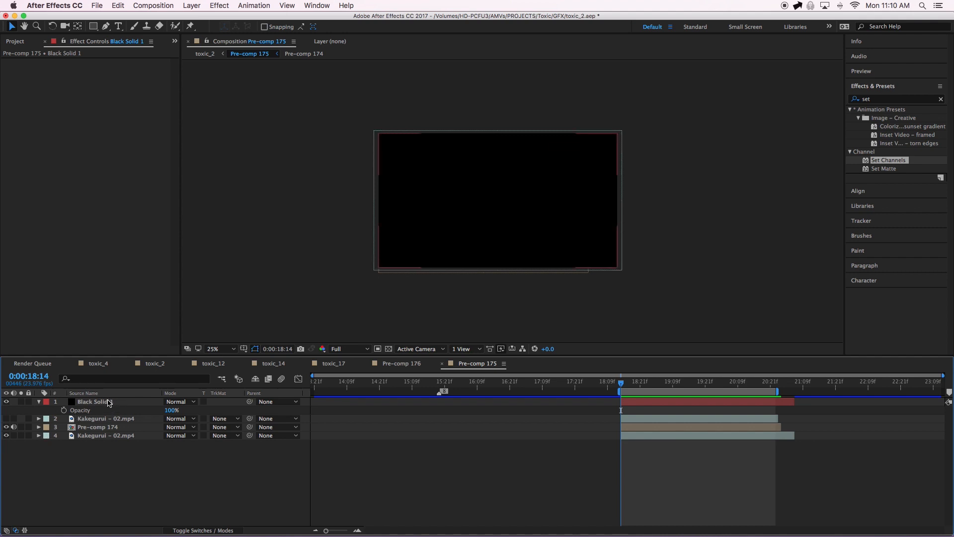
pyautogui.press('super+z')
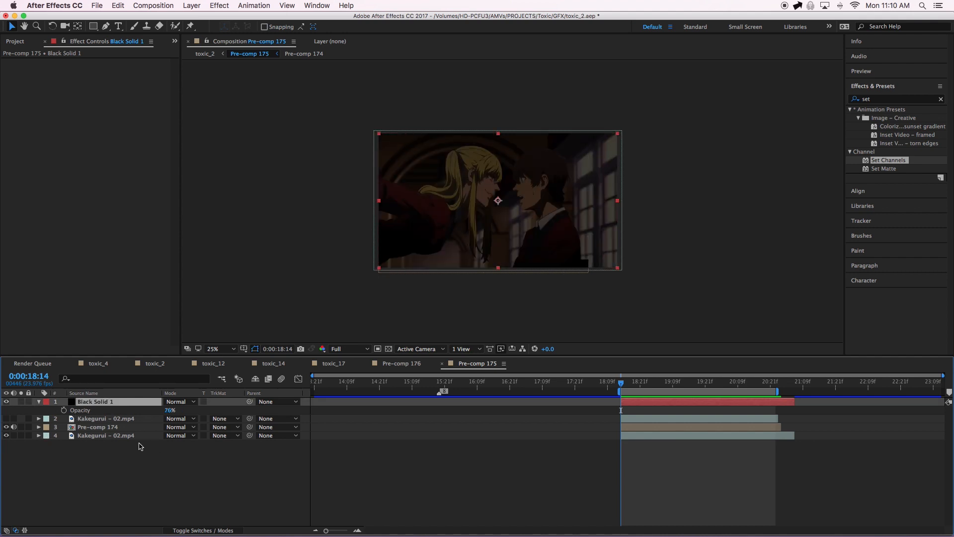
pyautogui.press('super+z')
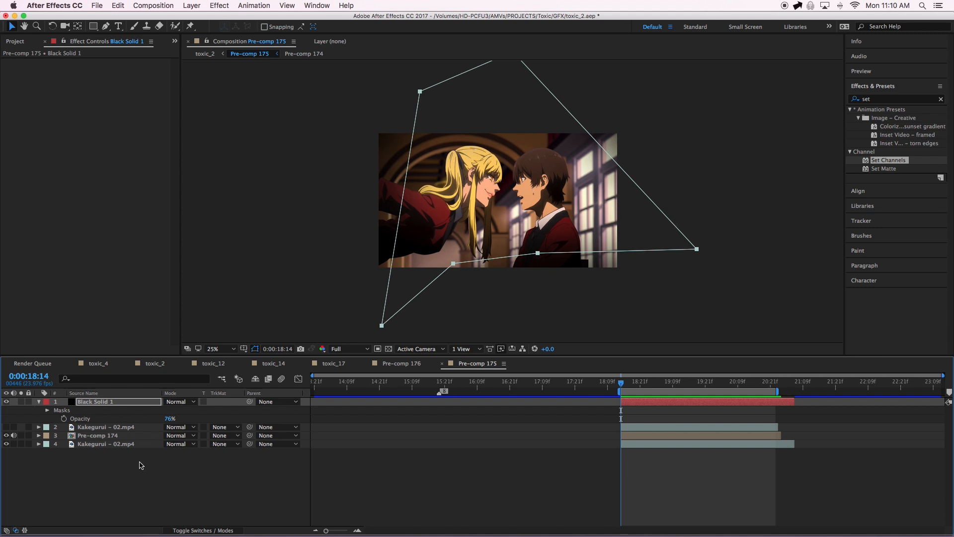
pyautogui.click(141, 465)
# Expand Mask 1 on Black Solid 1 and set its Mask Feather to 0 pixels.
pyautogui.click(47, 410)
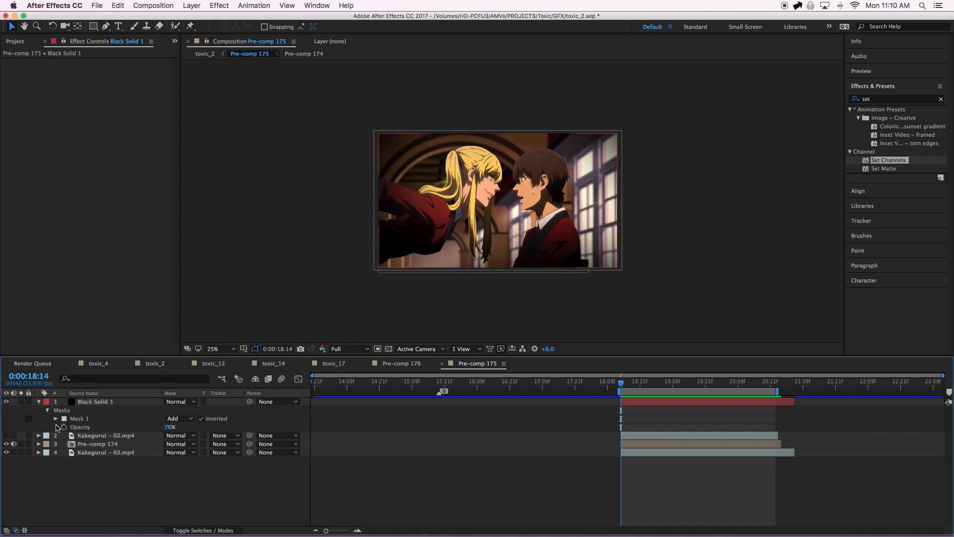
pyautogui.click(56, 419)
pyautogui.click(180, 436)
pyautogui.write('0')
pyautogui.press('Return')
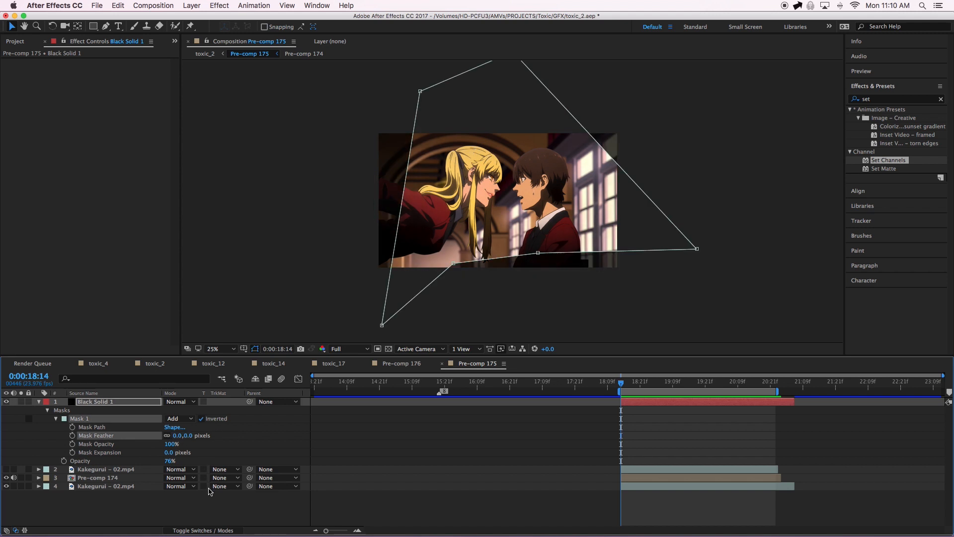
# Deselect the mask and return to the toxic_2 composition to view the Pre-comp 175 shot there.
pyautogui.click(676, 253)
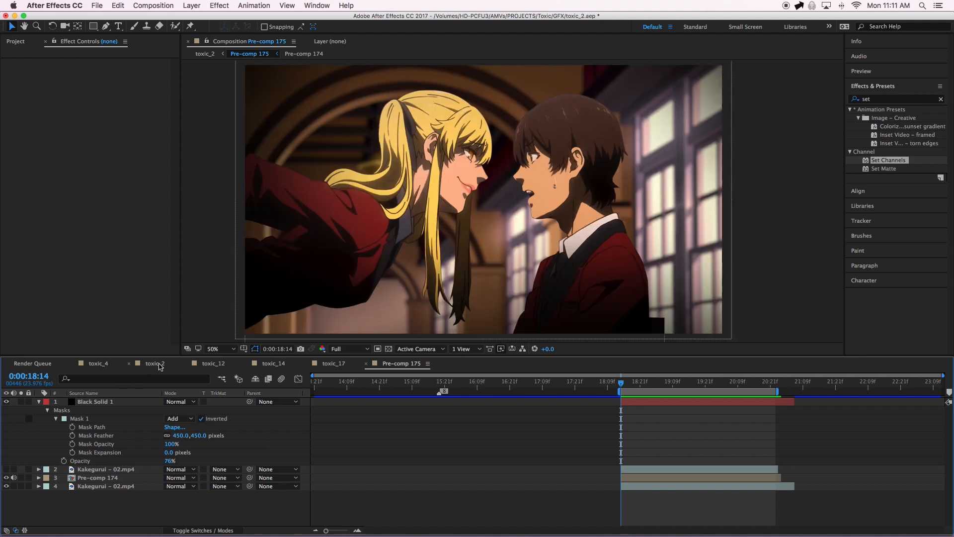
pyautogui.click(154, 363)
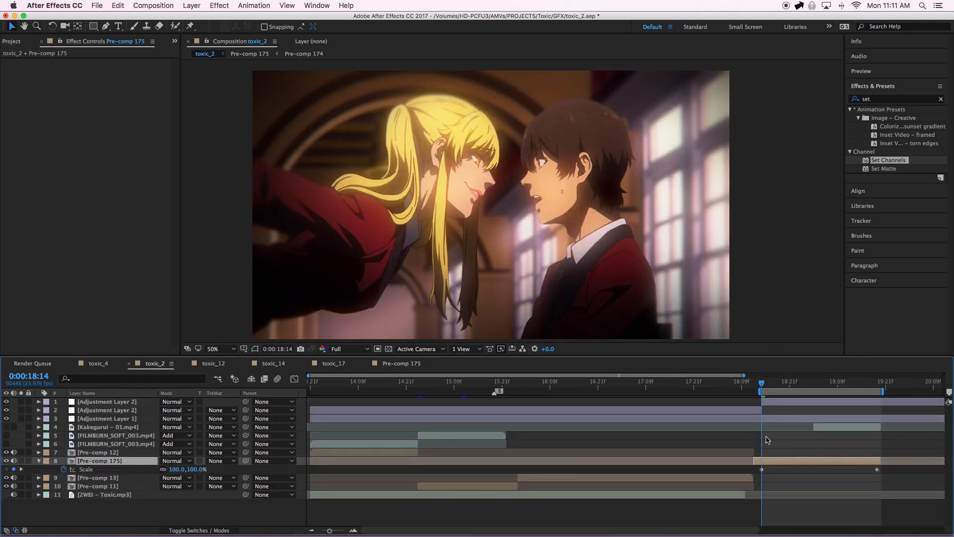
# Compare the shot with Magic Bullet Looks disabled and re-enabled on Adjustment Layer 1 and the uppermost Adjustment Layer 2, leaving its settings expanded.
pyautogui.click(775, 418)
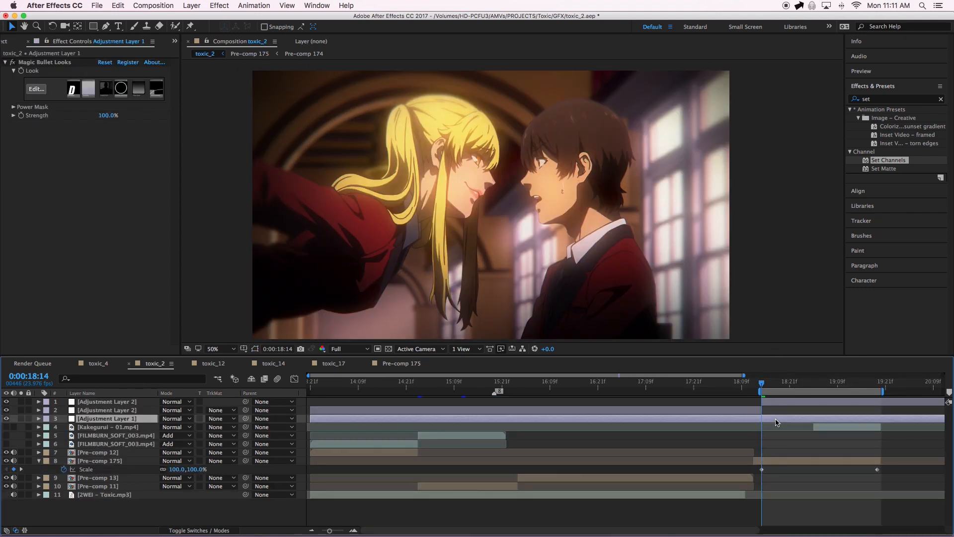
pyautogui.click(13, 64)
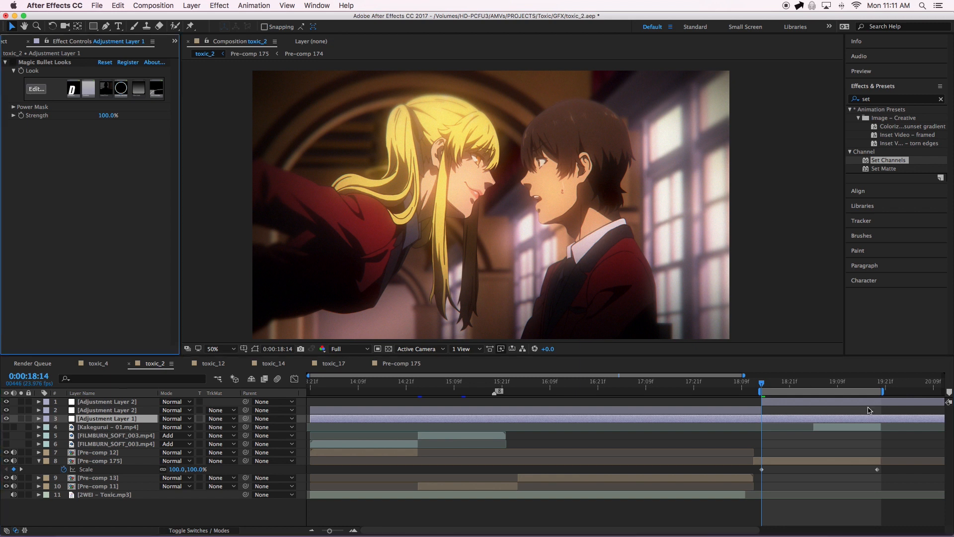
pyautogui.click(780, 400)
pyautogui.click(13, 63)
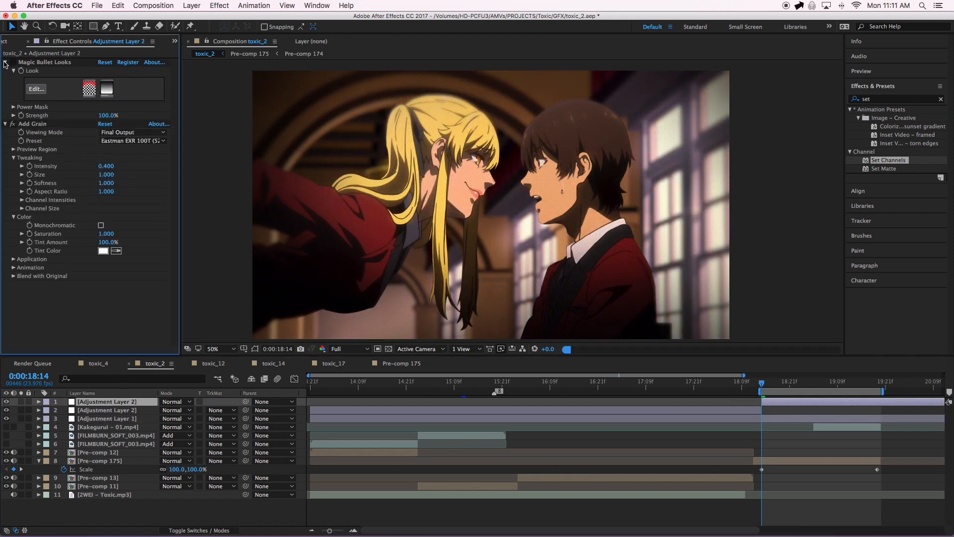
pyautogui.click(4, 62)
pyautogui.click(783, 420)
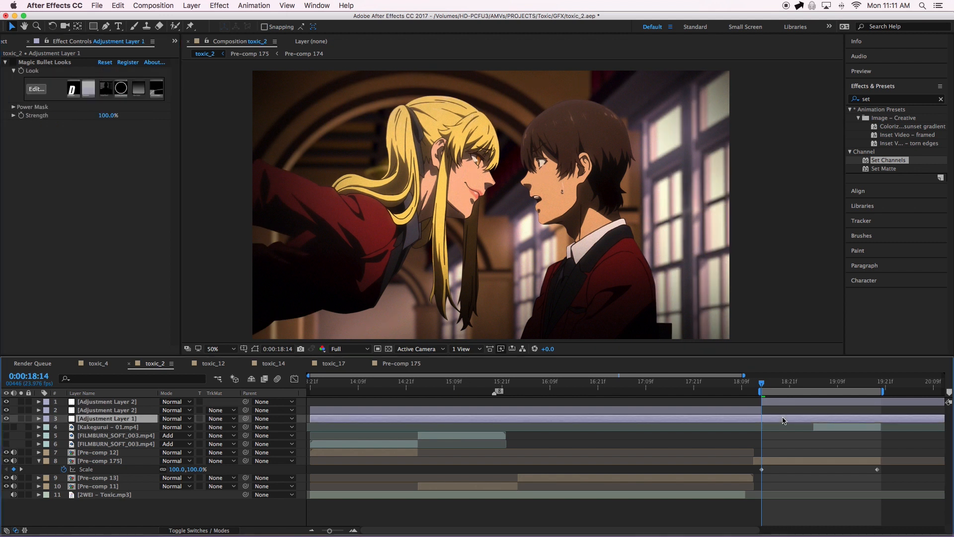
pyautogui.click(12, 63)
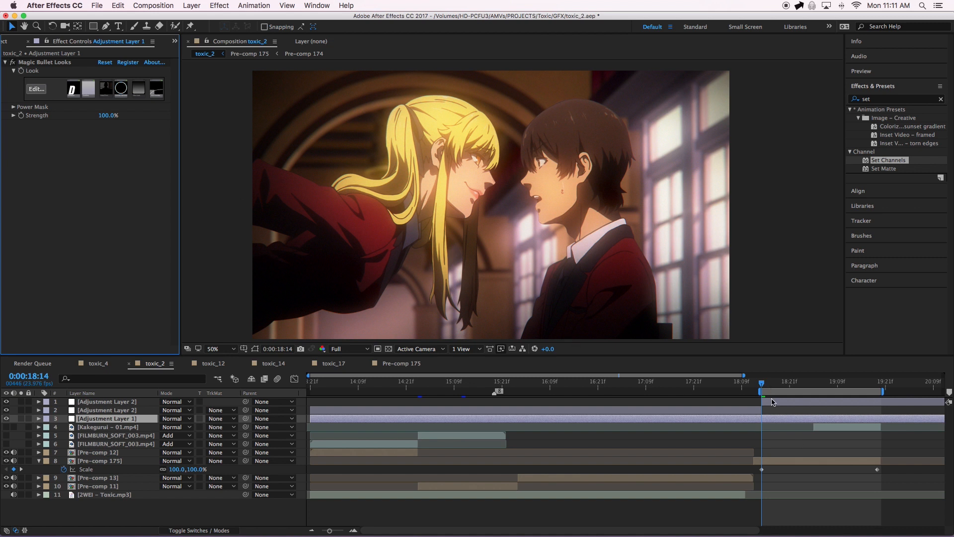
pyautogui.click(774, 401)
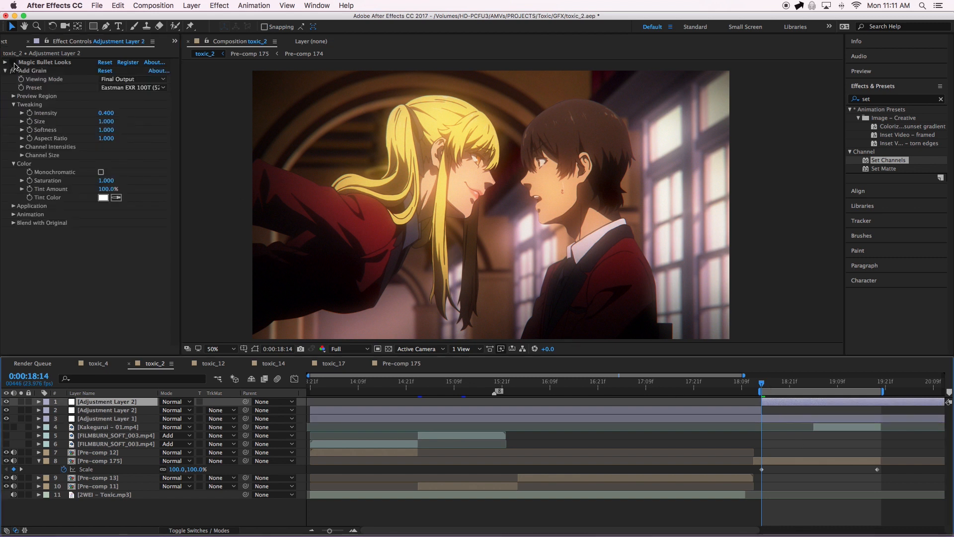
pyautogui.click(15, 66)
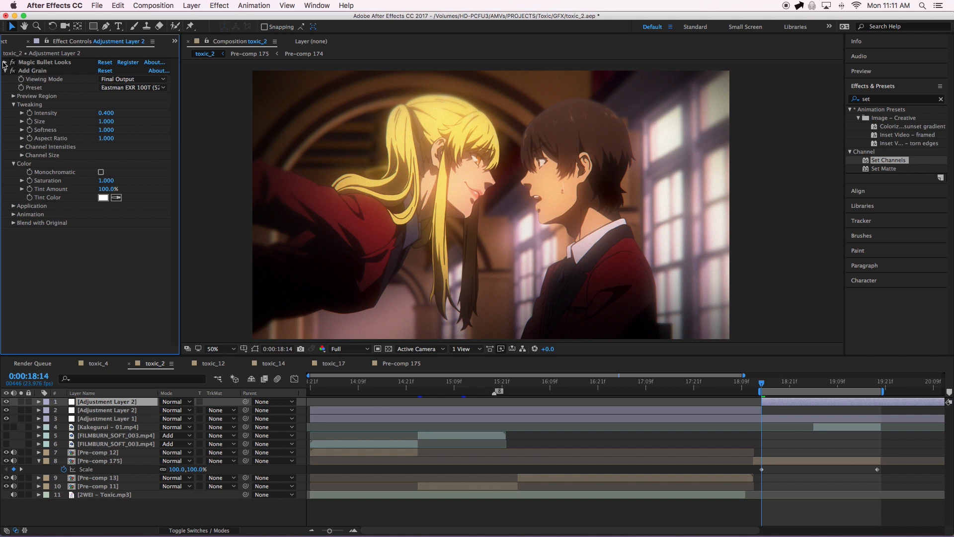
pyautogui.click(5, 62)
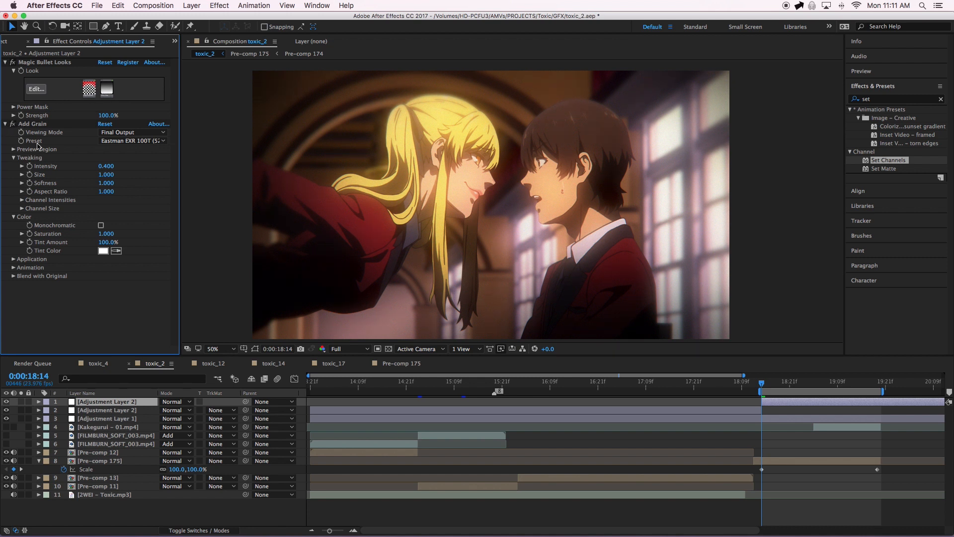
# Select the Pre-comp 175 layer and check its Scale animation at 0:00:19:19, then play from its start at 0:00:18:14.
pyautogui.click(773, 460)
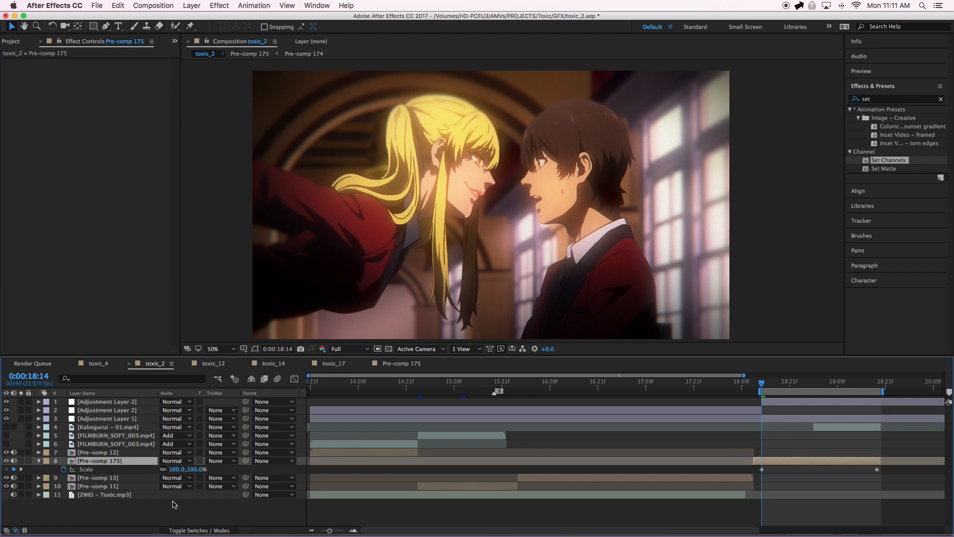
pyautogui.click(876, 387)
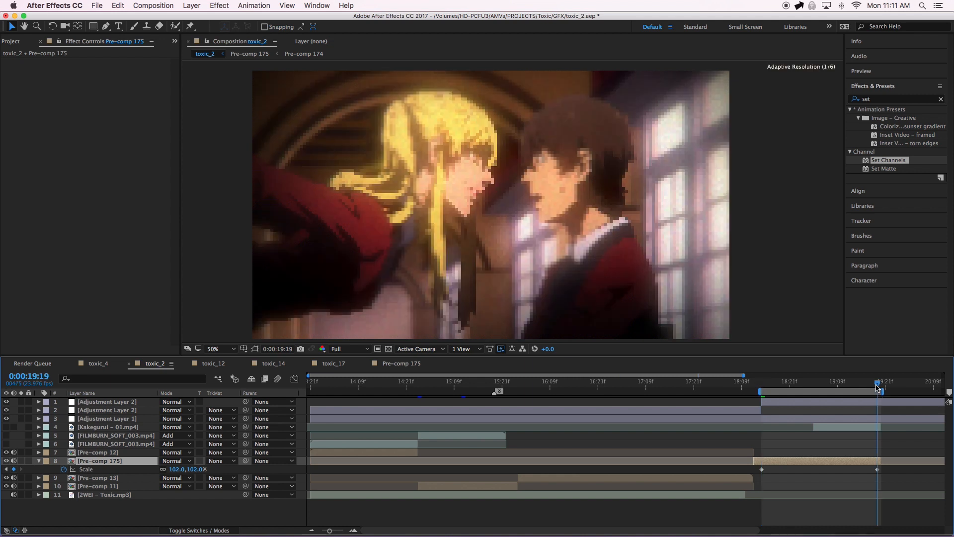
pyautogui.click(764, 389)
pyautogui.press('space')
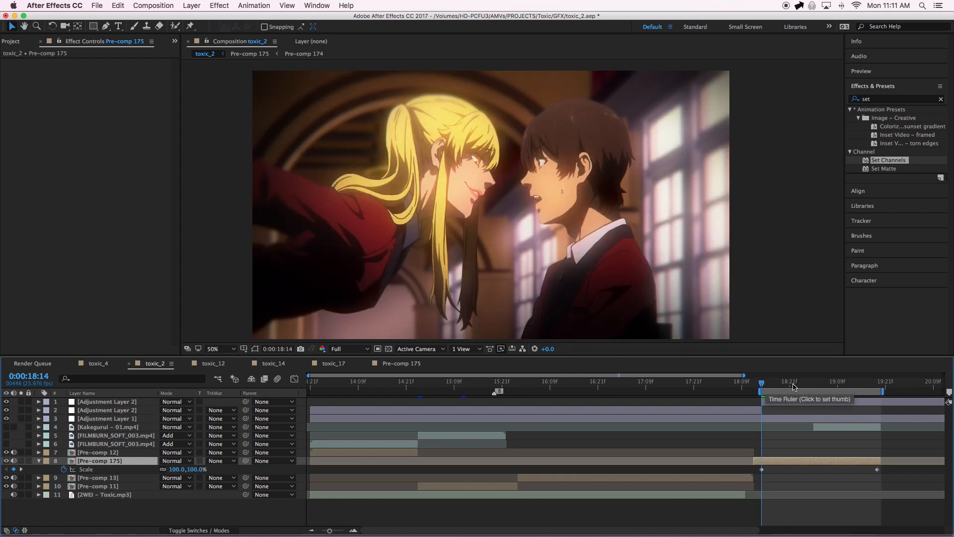
# Open Pre-comp 175 and examine the effects on its Pre-comp 174 layer and both Kakegurui - 02.mp4 layers.
pyautogui.doubleClick(787, 464)
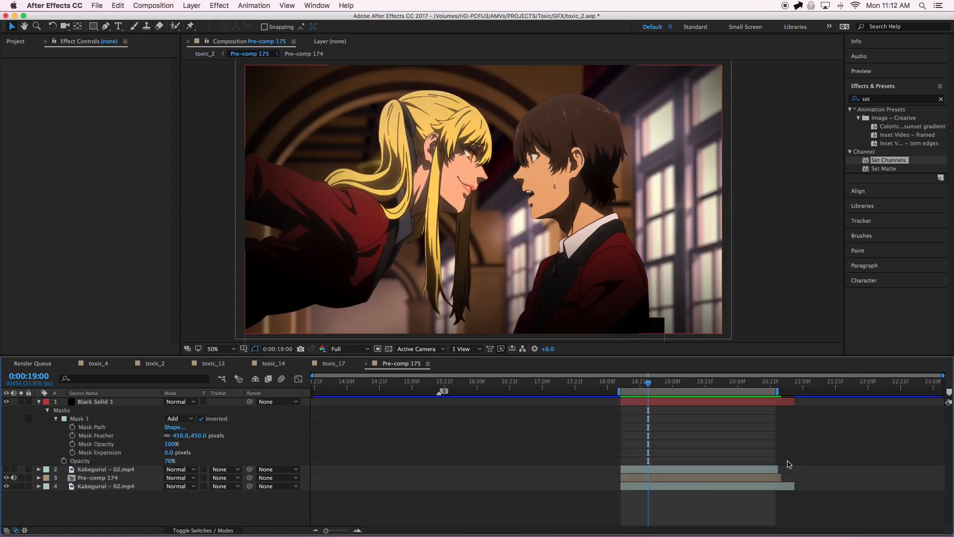
pyautogui.click(110, 479)
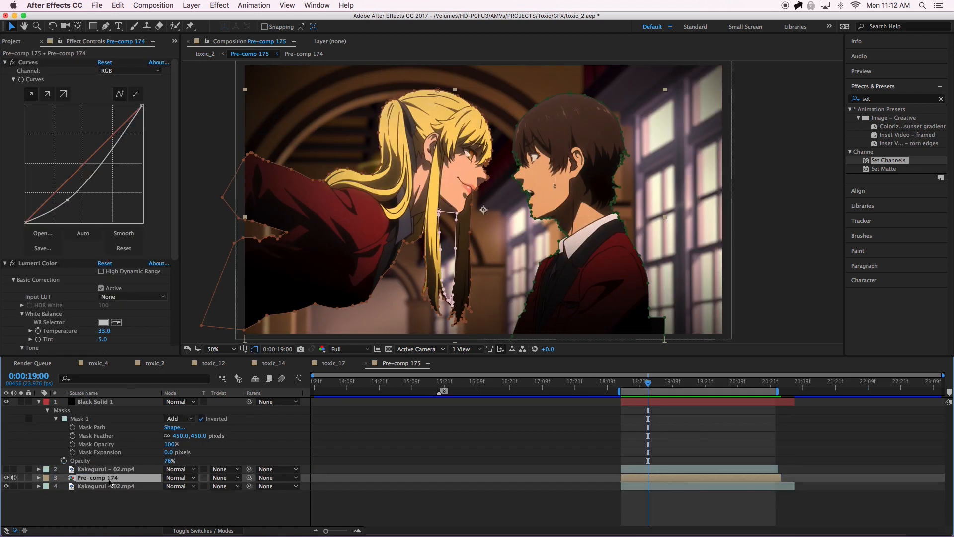
pyautogui.click(112, 471)
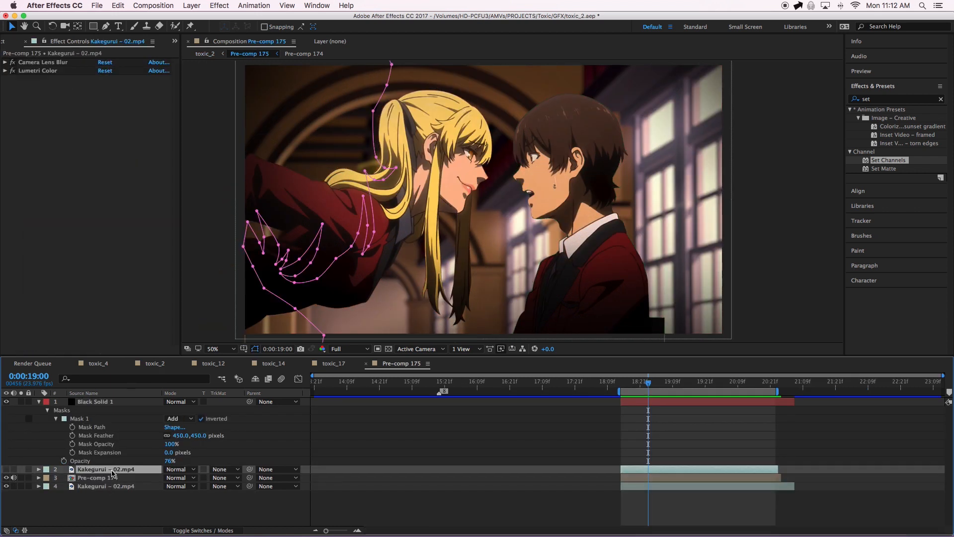
pyautogui.click(110, 486)
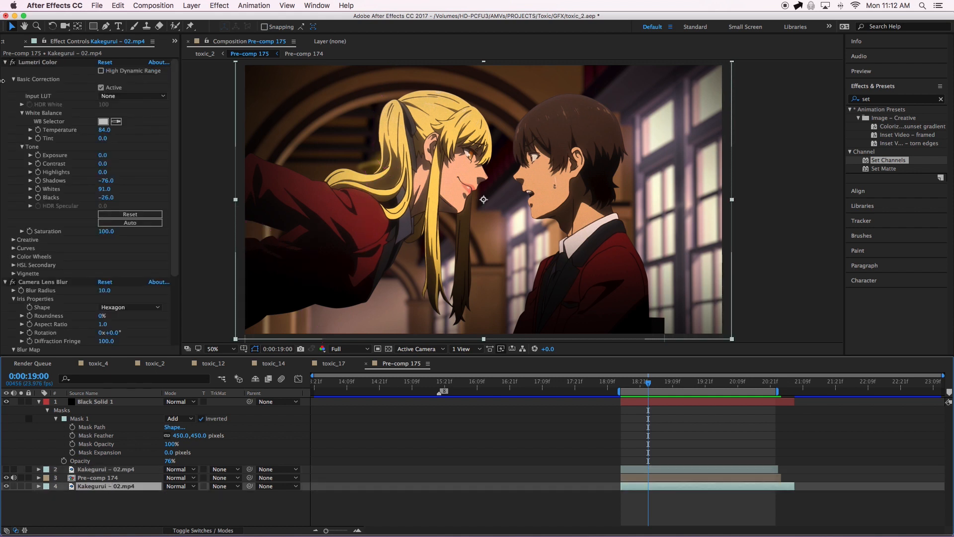
pyautogui.click(5, 62)
pyautogui.click(116, 478)
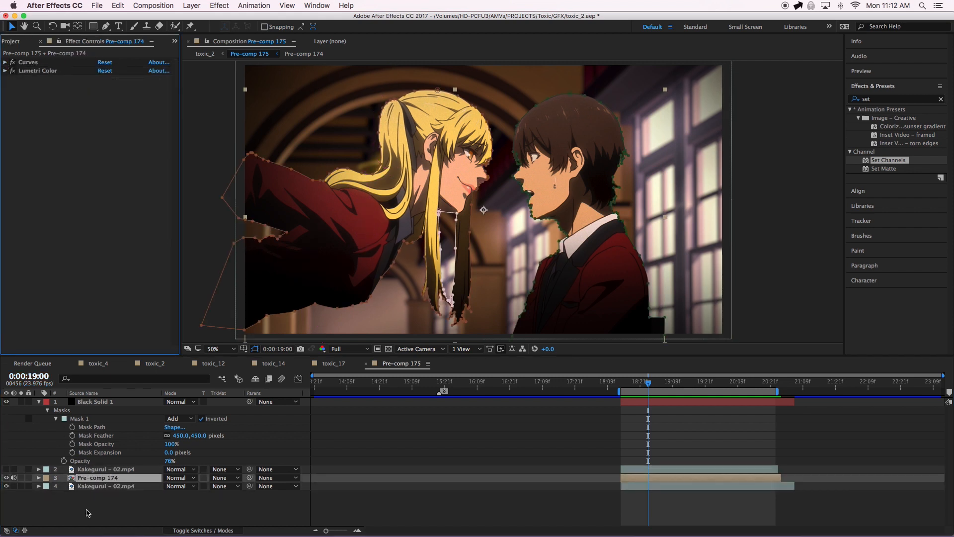
# Open Pre-comp 174 and select the Kakegurui - 01.mp4 layer to view its Liquify effect with the faces at 100% zoom.
pyautogui.doubleClick(116, 479)
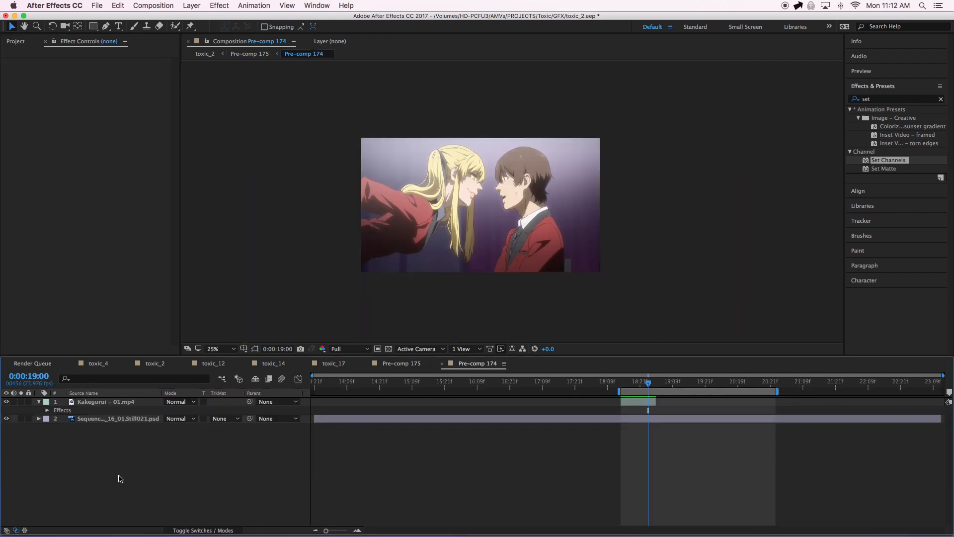
pyautogui.click(651, 401)
pyautogui.press('.')
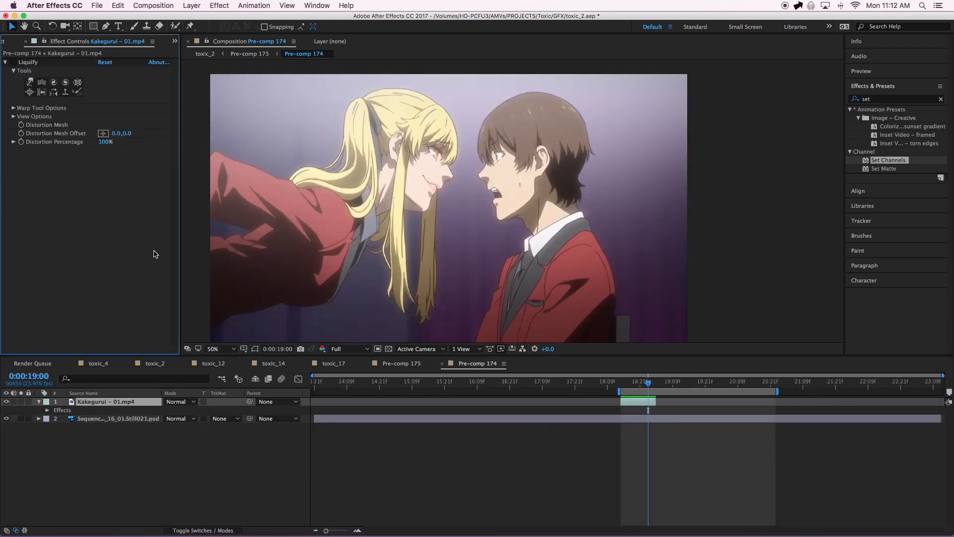
pyautogui.moveTo(316, 161); pyautogui.dragTo(362, 149)
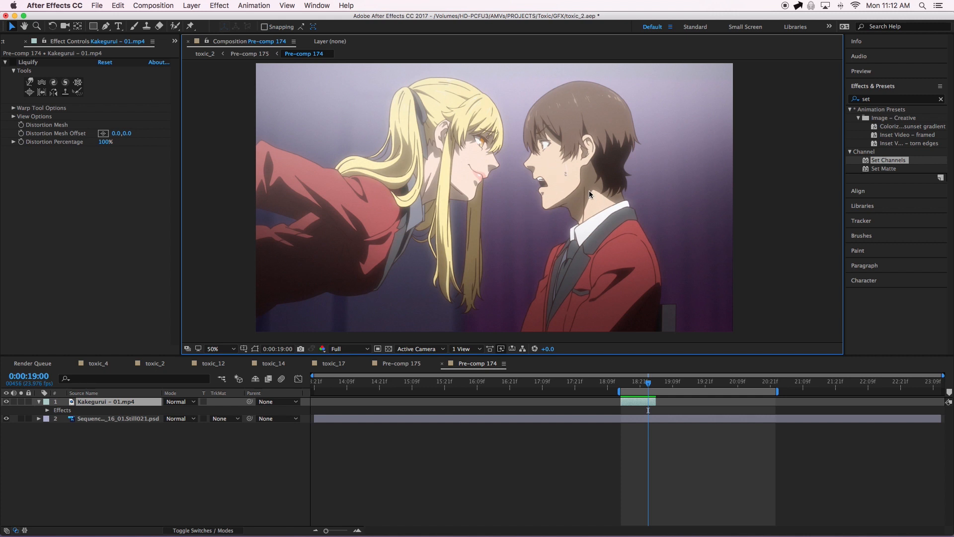
pyautogui.press('.')
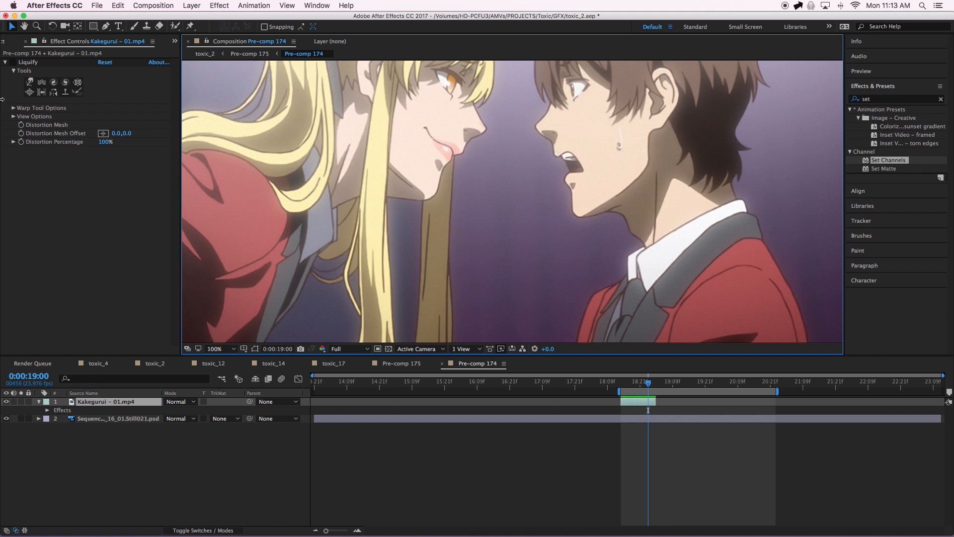
# Toggle the existing Liquify effect on and off to compare the characters' faces, leaving it disabled.
pyautogui.click(13, 62)
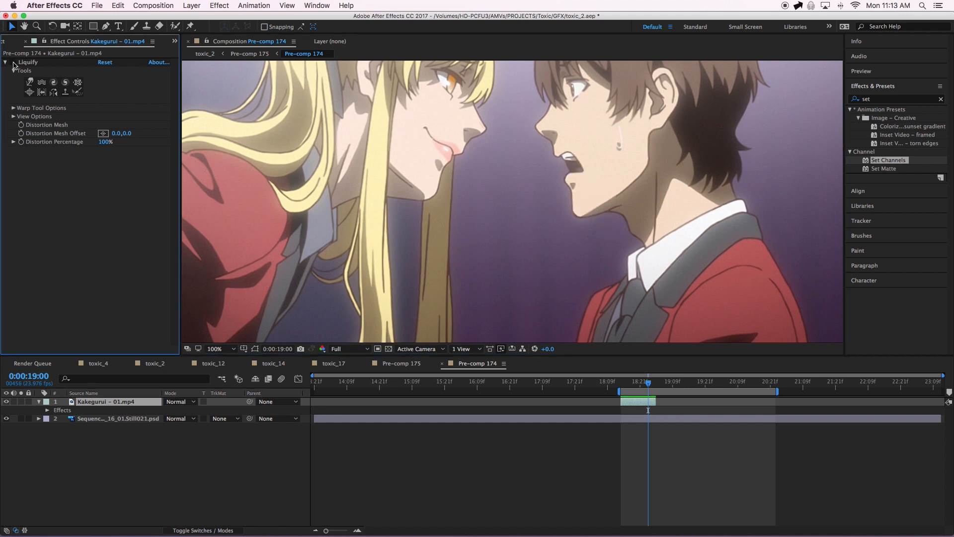
pyautogui.click(13, 63)
pyautogui.click(13, 63)
pyautogui.click(14, 64)
# Search the effects for "liqui" and apply a second Liquify effect to the Kakegurui - 01.mp4 layer.
pyautogui.click(882, 99)
pyautogui.moveTo(881, 100); pyautogui.dragTo(724, 69)
pyautogui.write('liqui')
pyautogui.moveTo(880, 118)
pyautogui.mouseDown()
pyautogui.moveTo(522, 234)
pyautogui.moveTo(64, 286)
pyautogui.moveTo(28, 242)
pyautogui.mouseUp()
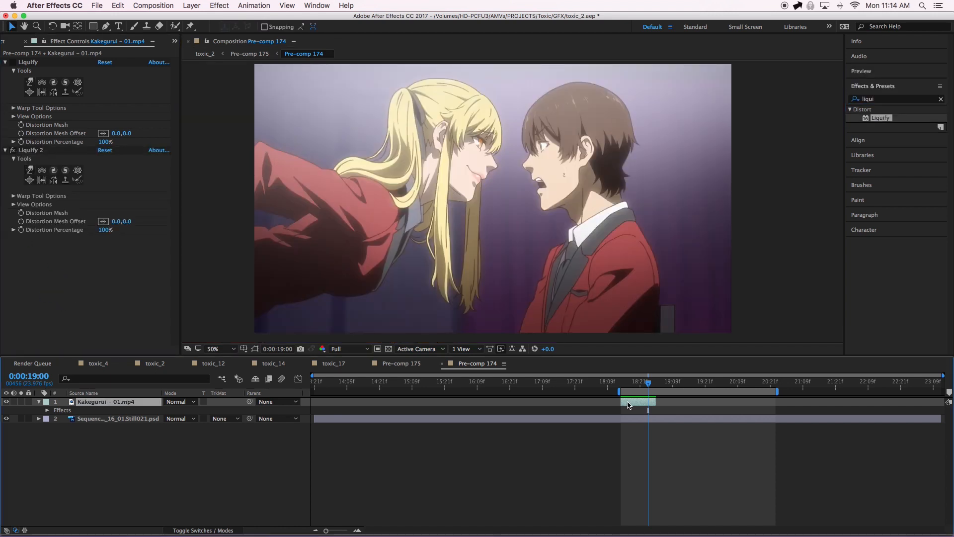
# Open the Kakegurui - 01.mp4 layer in its own viewer and ready Liquify 2's Warp tool with Brush Size 23.
pyautogui.doubleClick(628, 404)
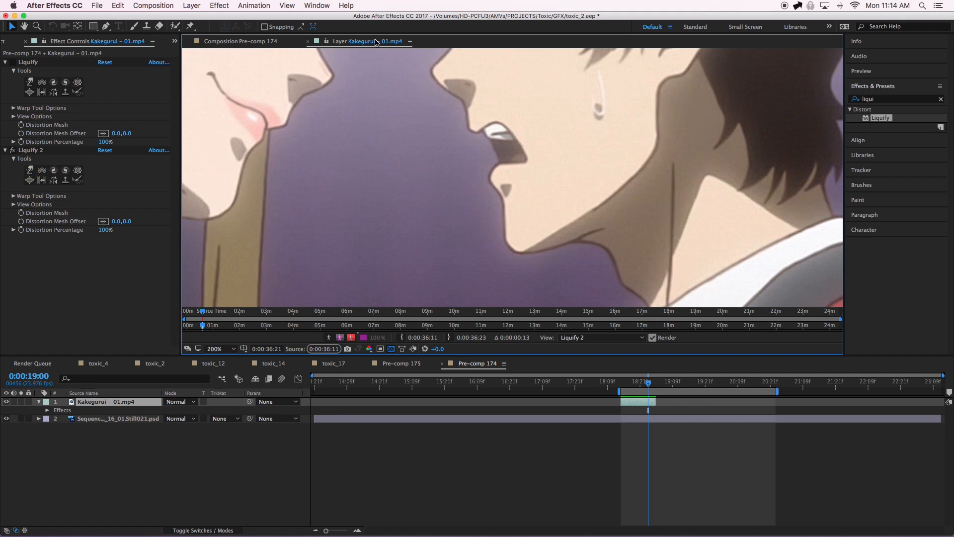
pyautogui.click(30, 171)
pyautogui.click(31, 172)
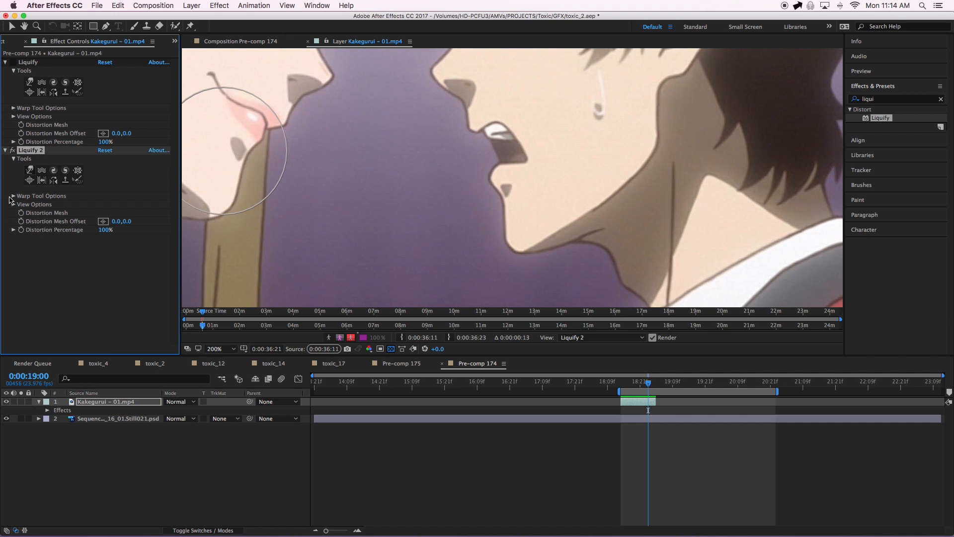
pyautogui.click(13, 197)
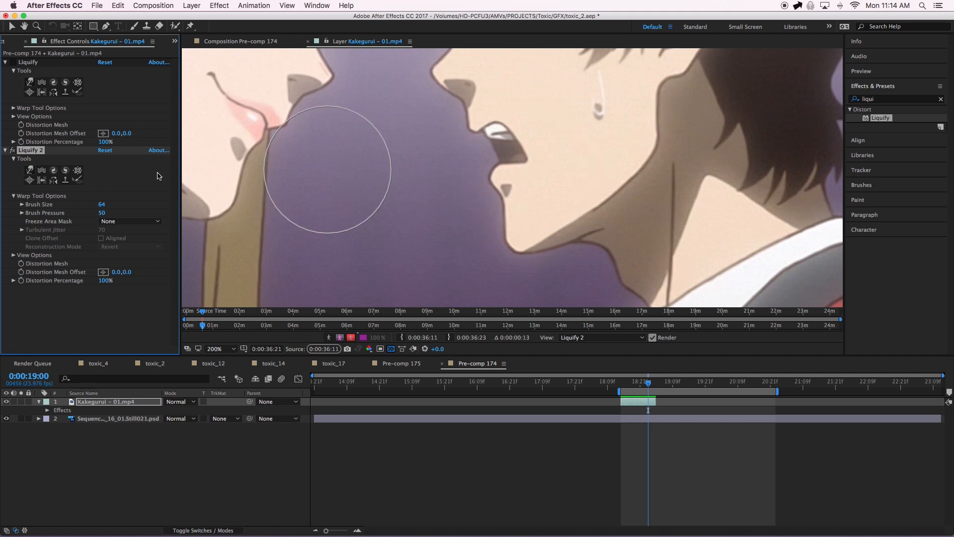
pyautogui.moveTo(100, 204)
pyautogui.mouseDown()
pyautogui.moveTo(68, 205)
pyautogui.moveTo(121, 203)
pyautogui.mouseUp()
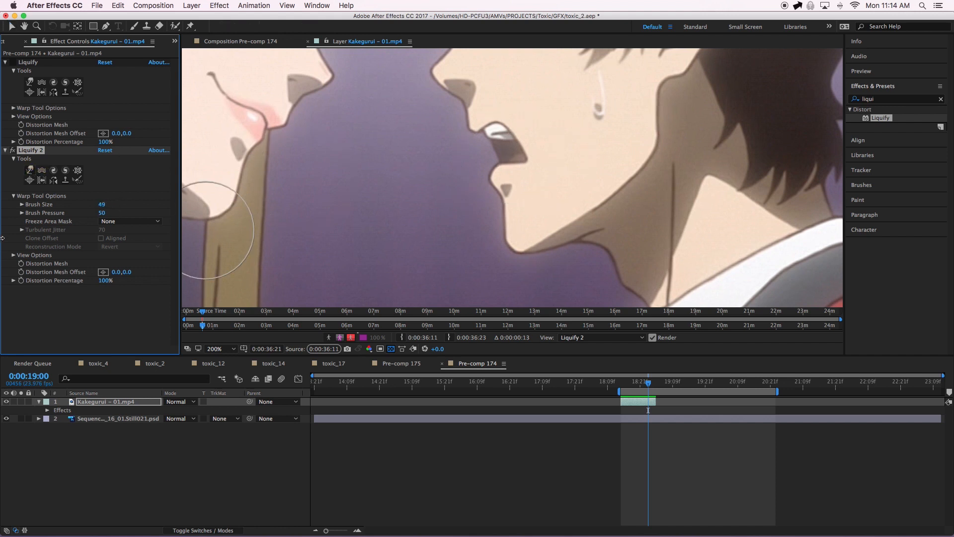
pyautogui.moveTo(97, 205); pyautogui.dragTo(89, 206)
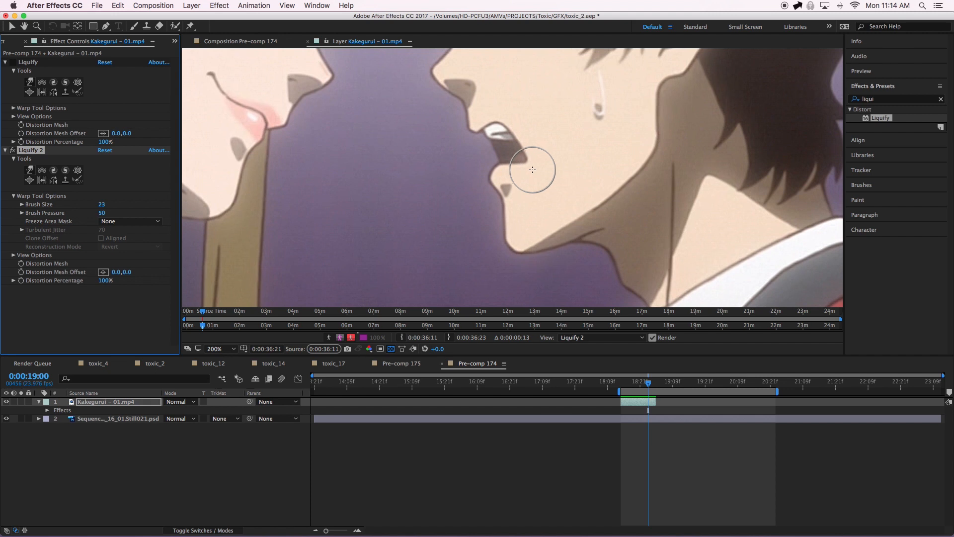
# Warp the lower edge and inner corner of the boy's open mouth with the Liquify 2 brush to narrow it.
pyautogui.click(530, 168)
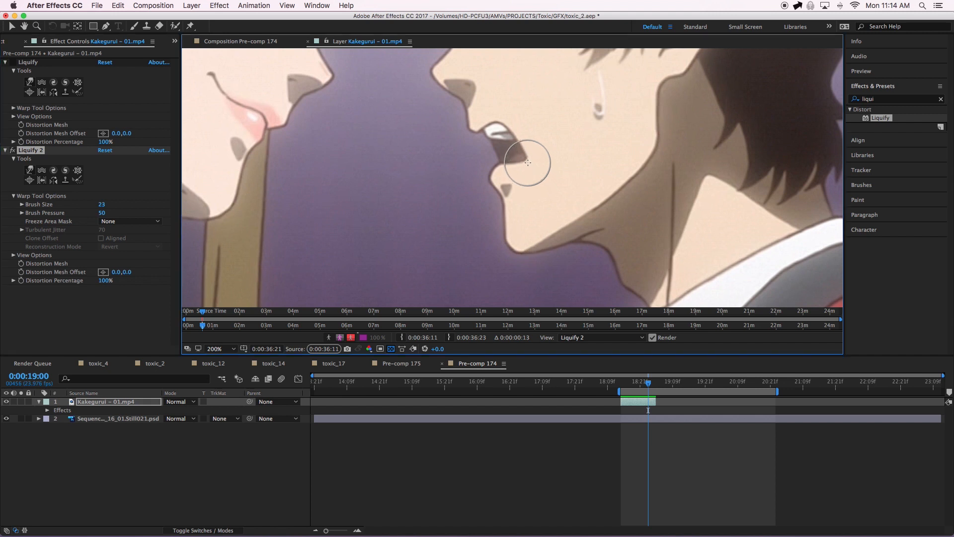
pyautogui.moveTo(520, 156); pyautogui.dragTo(515, 166)
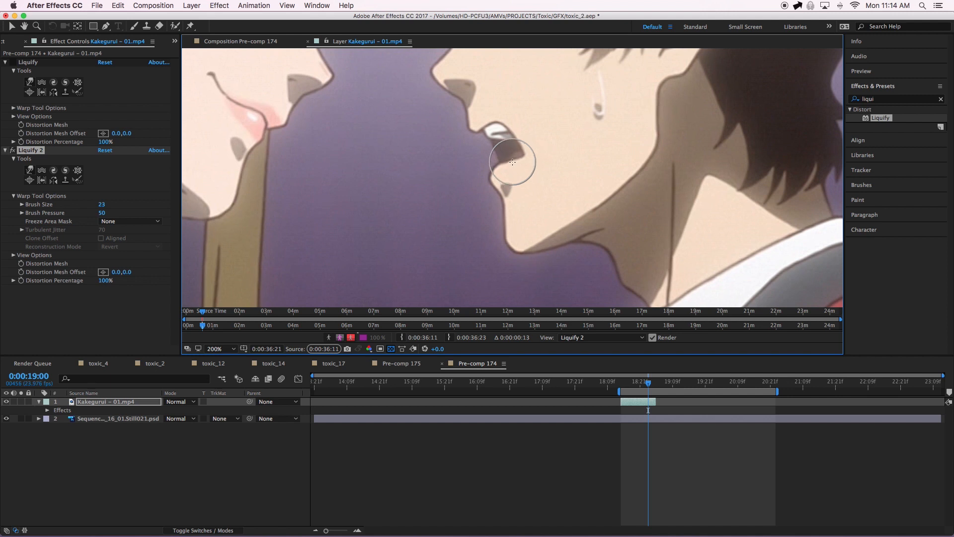
pyautogui.moveTo(527, 165); pyautogui.dragTo(518, 158)
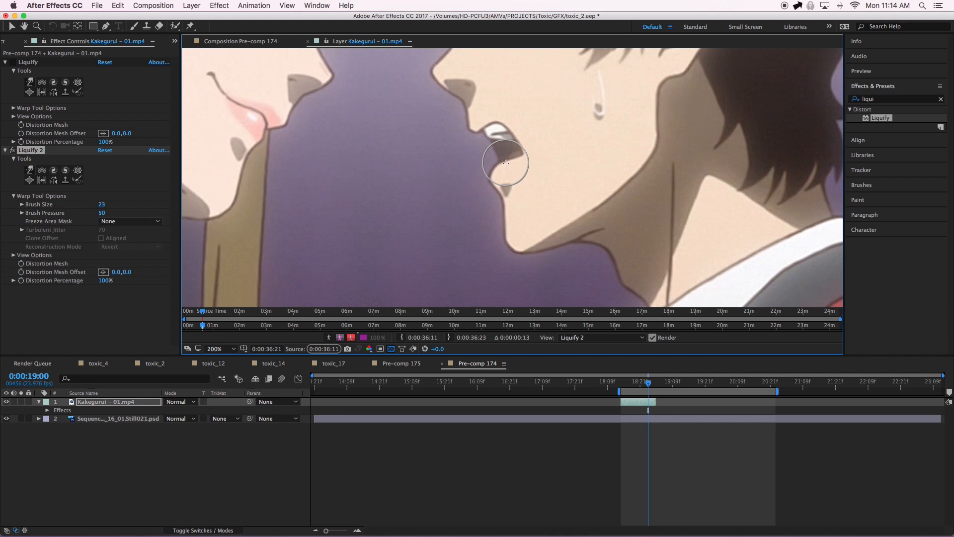
# Check the Liquify 2 mouth warp on the whole shot and again close up at 200% zoom.
pyautogui.press(',')
pyautogui.press(',')
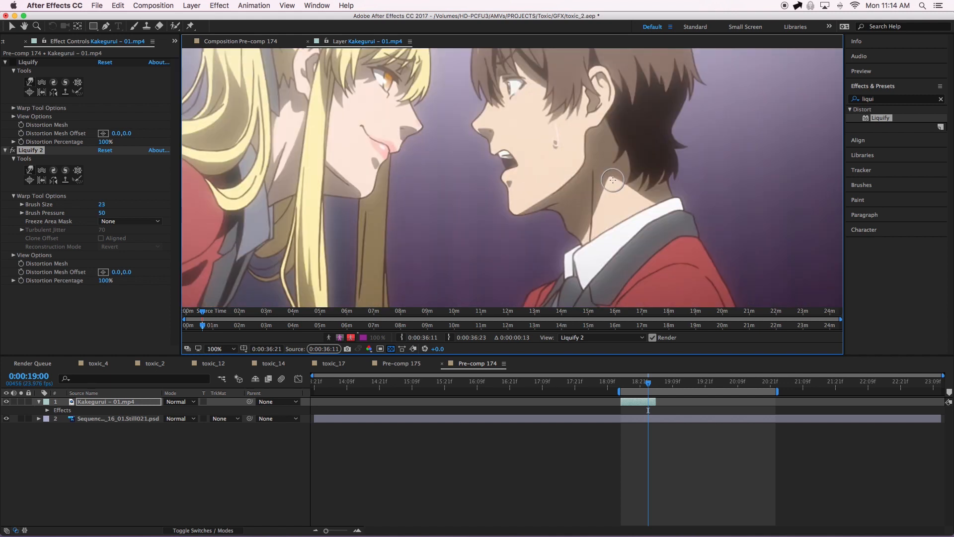
pyautogui.click(10, 153)
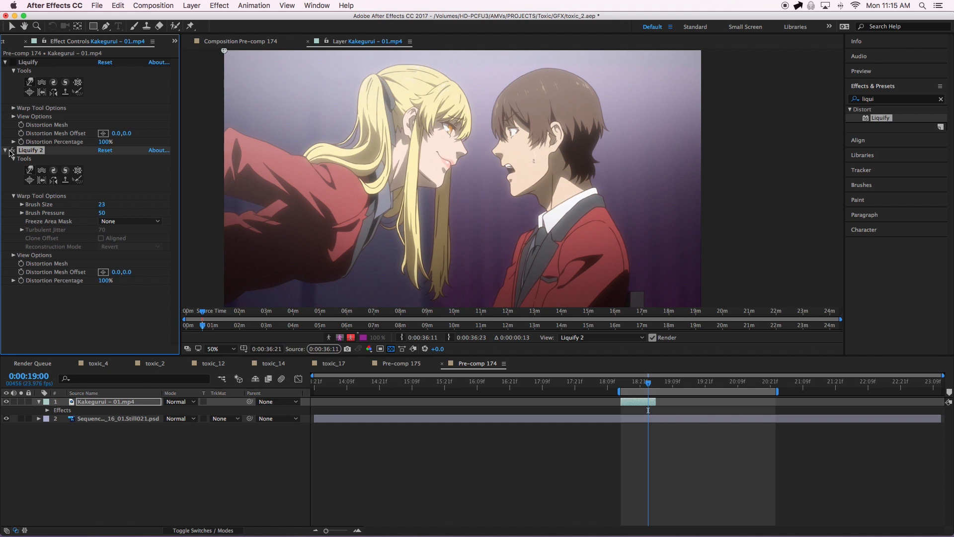
pyautogui.scroll(2, 559, 201)
pyautogui.press('.')
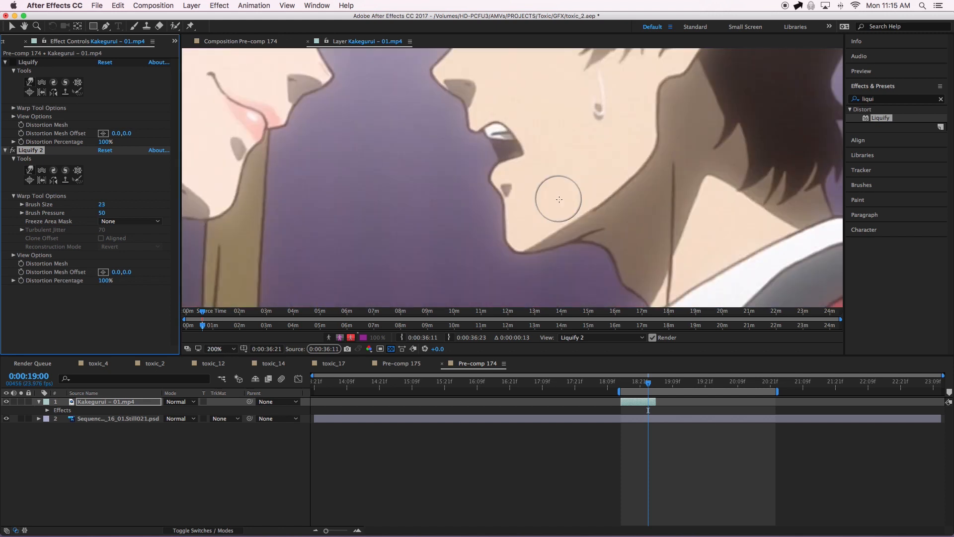
# Disable Liquify 2 and toggle the first Liquify effect on and off repeatedly to compare the boy's mouth shape.
pyautogui.click(12, 150)
pyautogui.click(12, 64)
pyautogui.click(13, 65)
pyautogui.click(13, 65)
pyautogui.click(12, 65)
pyautogui.click(12, 65)
pyautogui.click(13, 65)
pyautogui.click(13, 65)
pyautogui.click(13, 65)
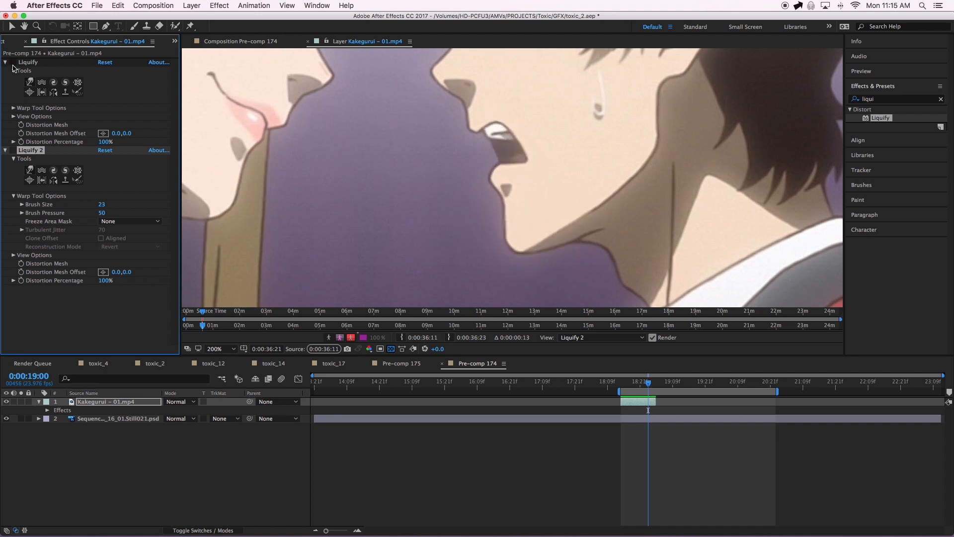
pyautogui.click(13, 65)
pyautogui.click(13, 65)
# Re-enable Liquify 2 and push the inner corner of the boy's mouth inward with the Warp brush.
pyautogui.click(13, 150)
pyautogui.moveTo(529, 163); pyautogui.dragTo(519, 156)
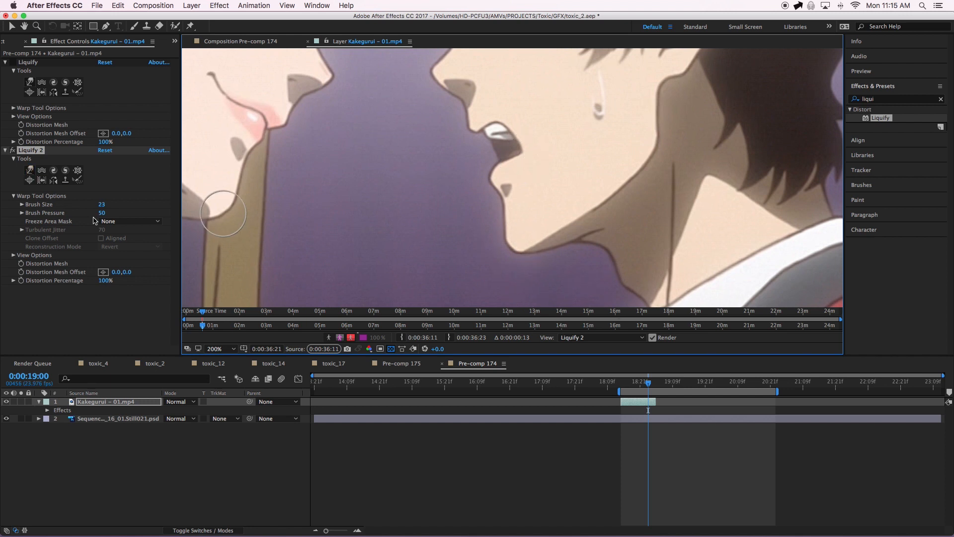
# Set the Liquify 2 brush size to 47 and warp the underside of the boy's chin upward and slightly outward.
pyautogui.moveTo(102, 205); pyautogui.dragTo(114, 206)
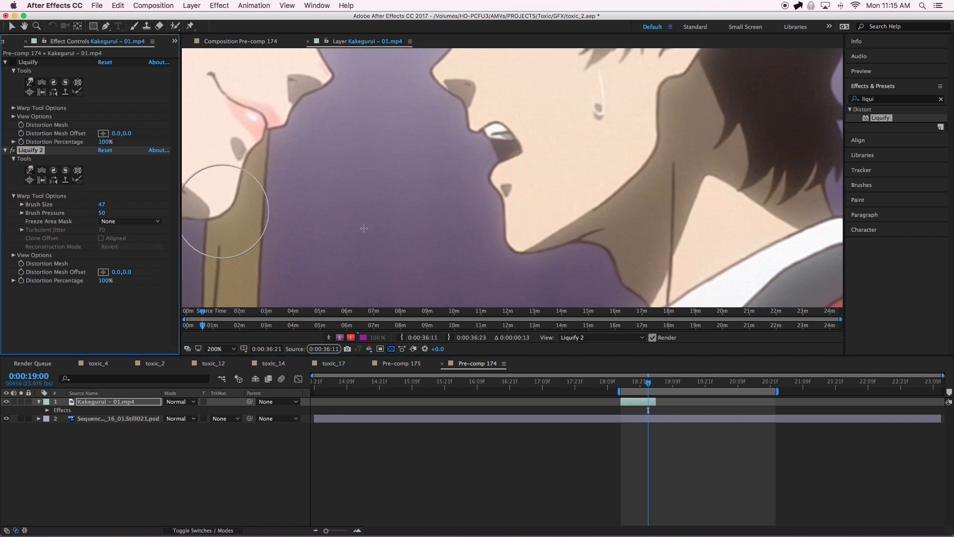
pyautogui.moveTo(526, 241)
pyautogui.mouseDown()
pyautogui.moveTo(518, 219)
pyautogui.moveTo(552, 228)
pyautogui.moveTo(544, 224)
pyautogui.moveTo(570, 212)
pyautogui.moveTo(514, 230)
pyautogui.mouseUp()
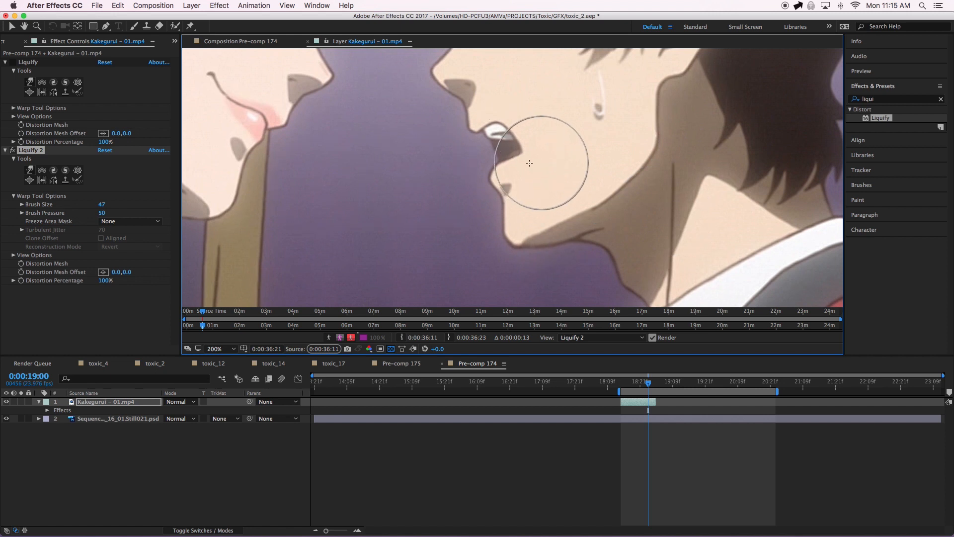
# Compare the boy's mouth and chin on the whole shot by toggling the Liquify 2 and first Liquify effects off and on.
pyautogui.press(',')
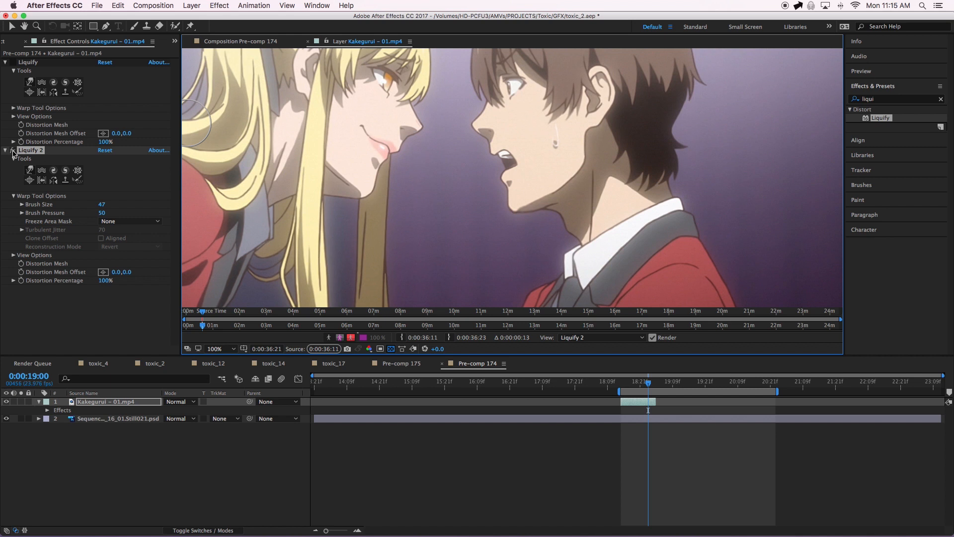
pyautogui.click(13, 150)
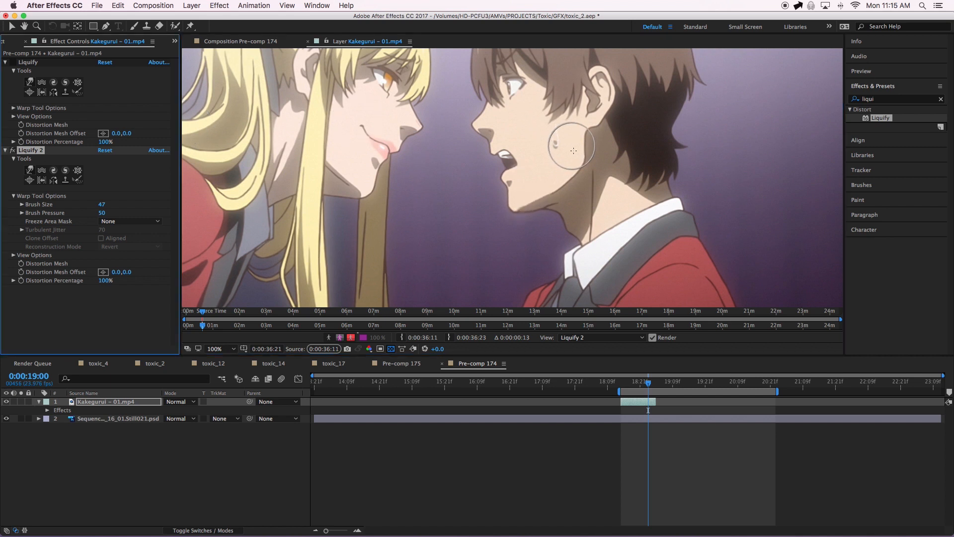
pyautogui.press(',')
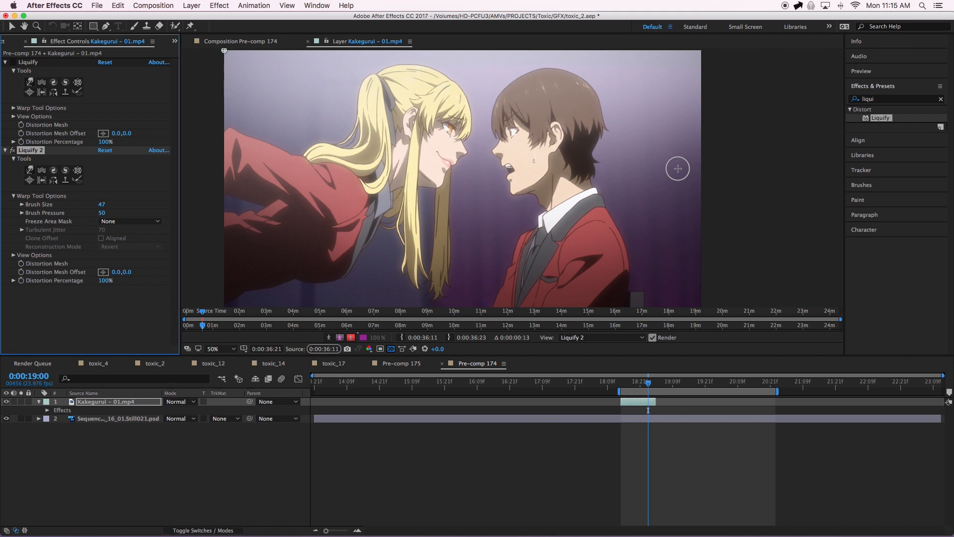
pyautogui.click(13, 150)
pyautogui.click(14, 63)
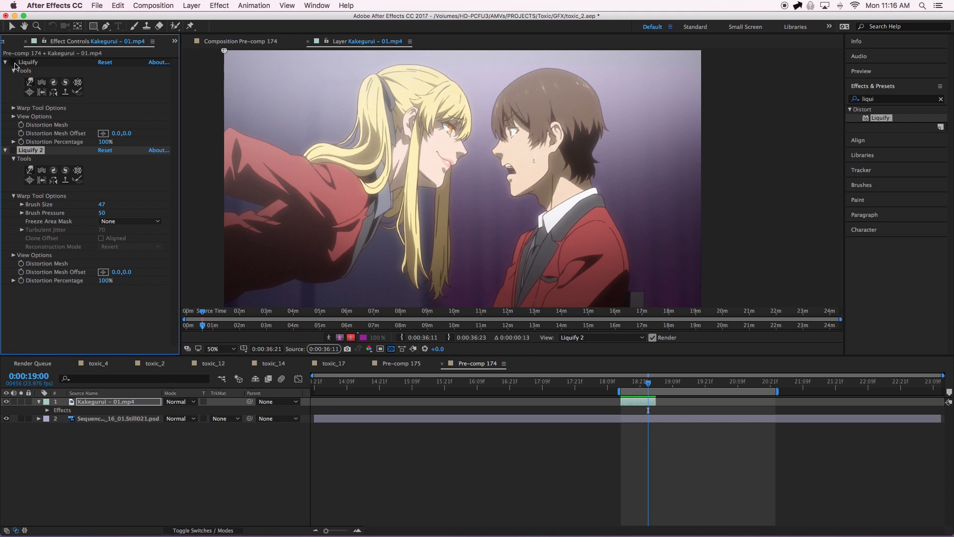
pyautogui.click(12, 150)
pyautogui.click(13, 150)
pyautogui.click(14, 63)
# Open the toxic_2 composition and preview the finished shot from 0:00:18:14, where Pre-comp 175's scale animation starts.
pyautogui.click(151, 364)
pyautogui.click(762, 383)
pyautogui.press('space')
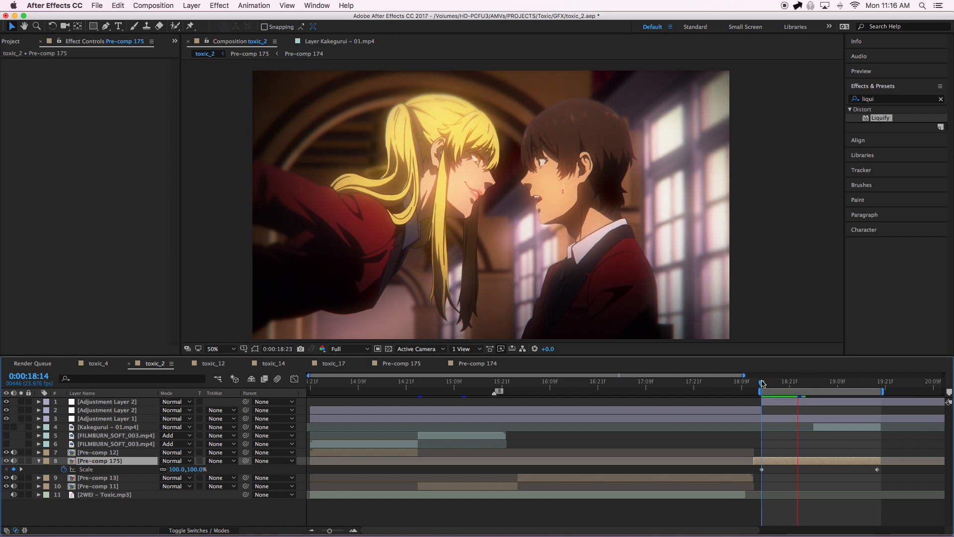
pyautogui.click(778, 227)
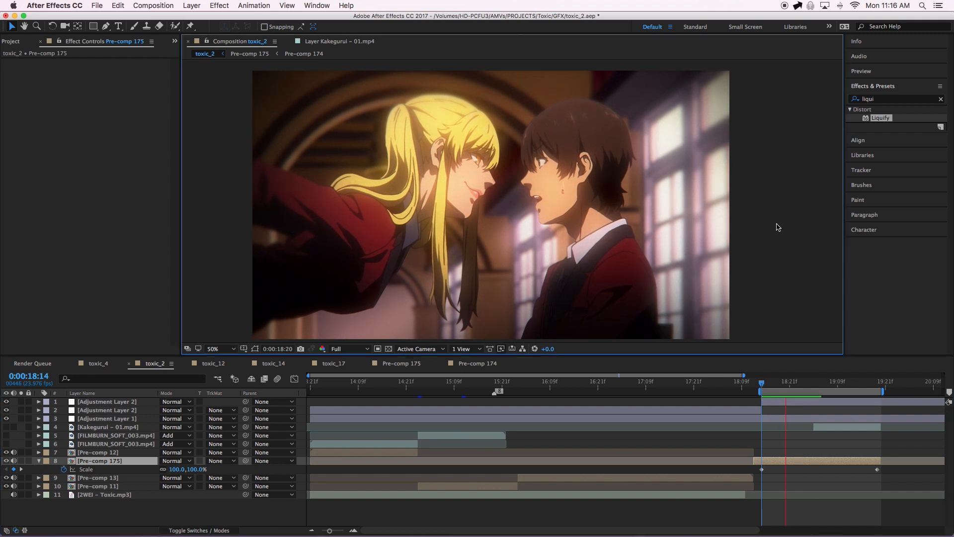